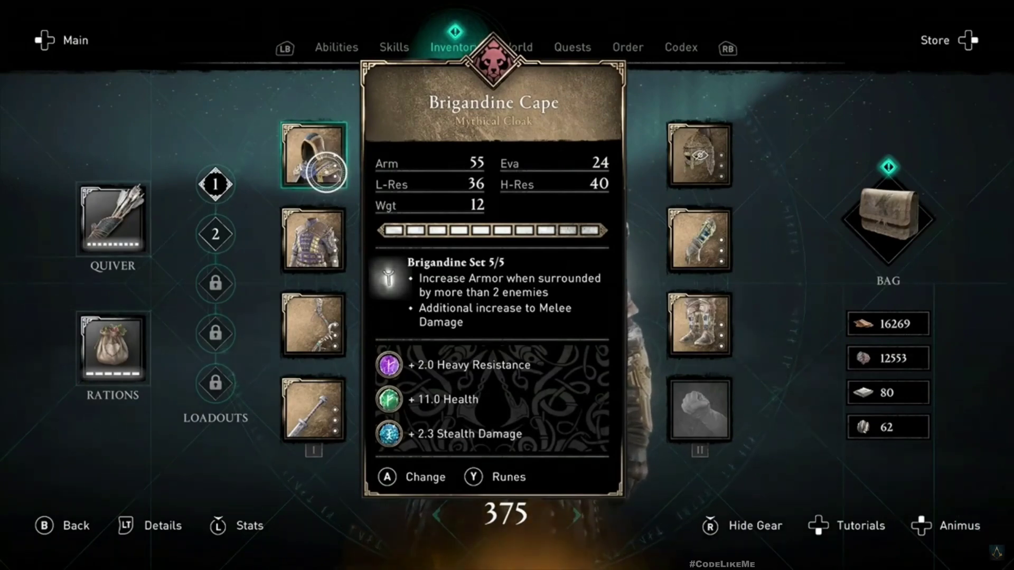
mouse_move(695, 206)
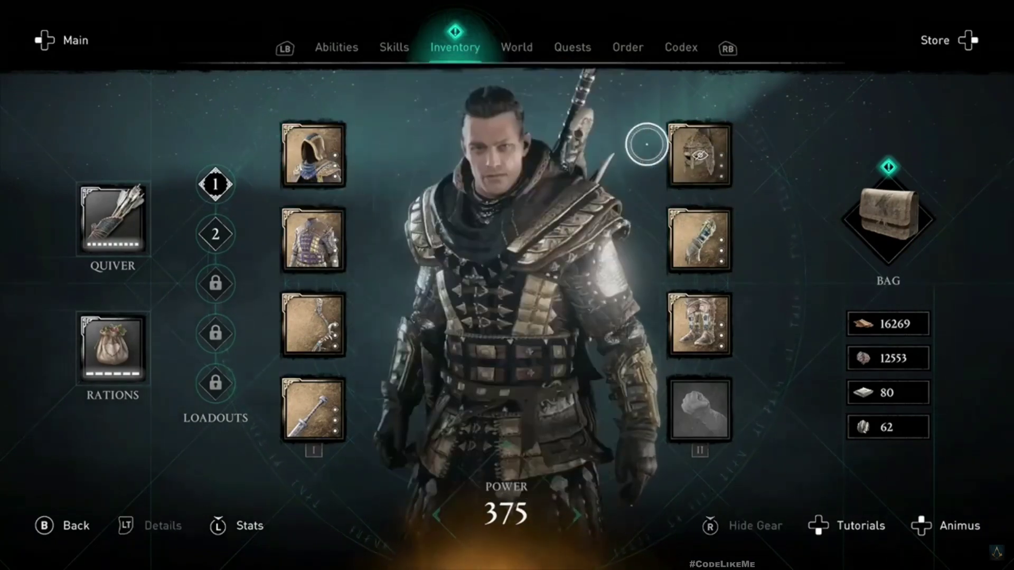
mouse_move(315, 308)
mouse_move(319, 408)
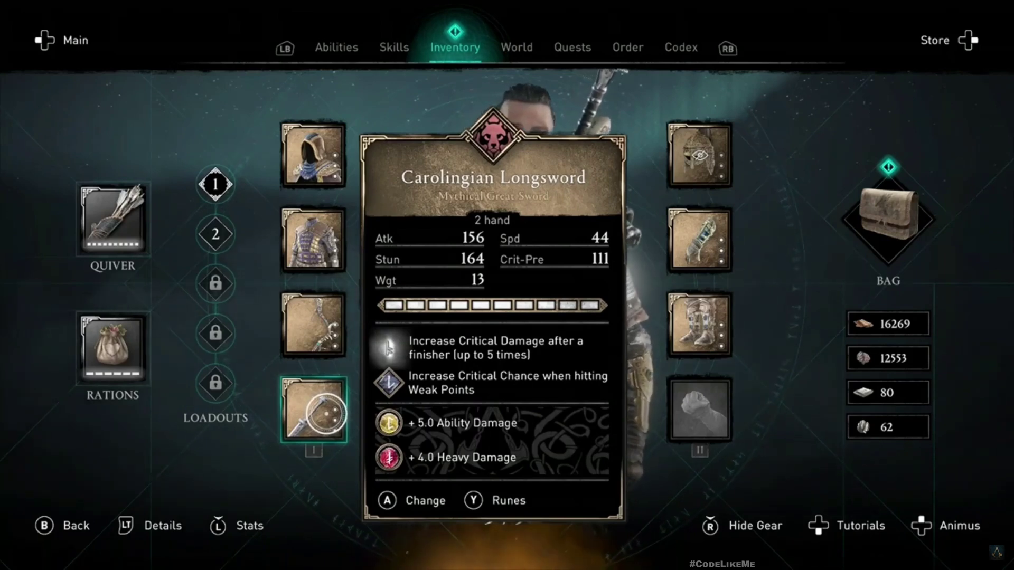
key(space)
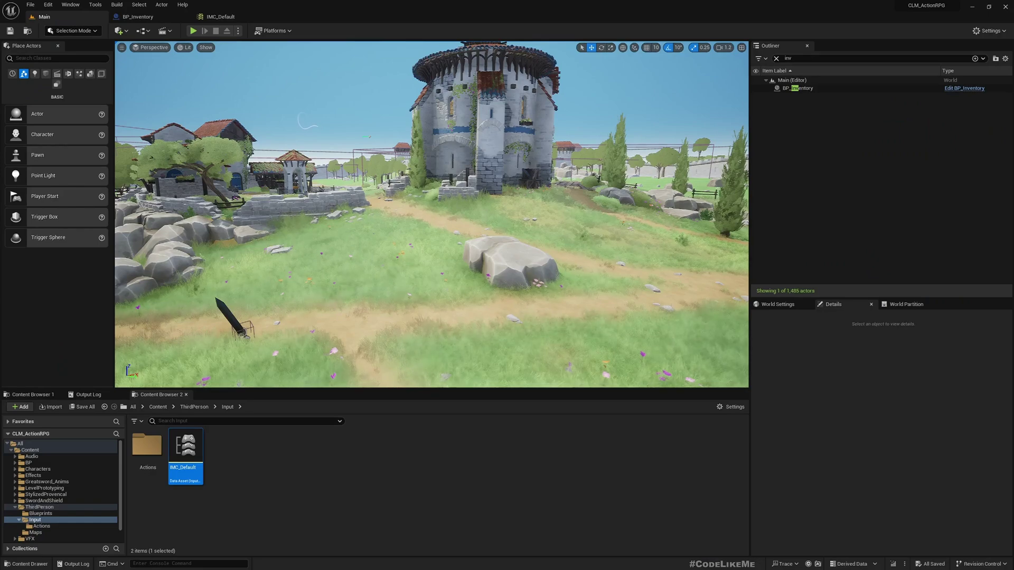
- Play-test the level in the fullscreen viewport and run the character around the dirt clearing in several directions
right_drag(428, 185, 442, 206)
key(F11)
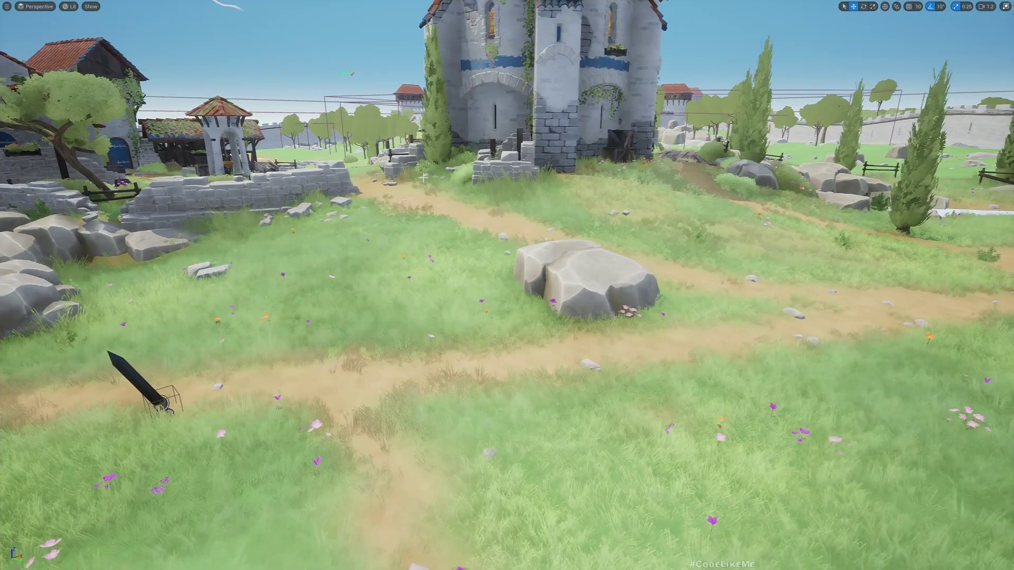
key(alt+p)
key(w)
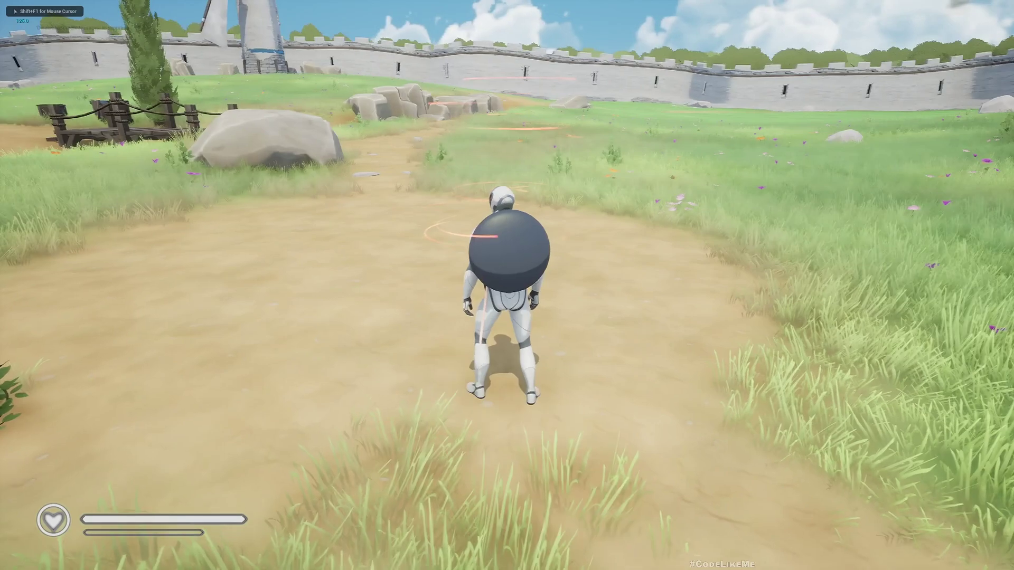
key(w)
key(s)
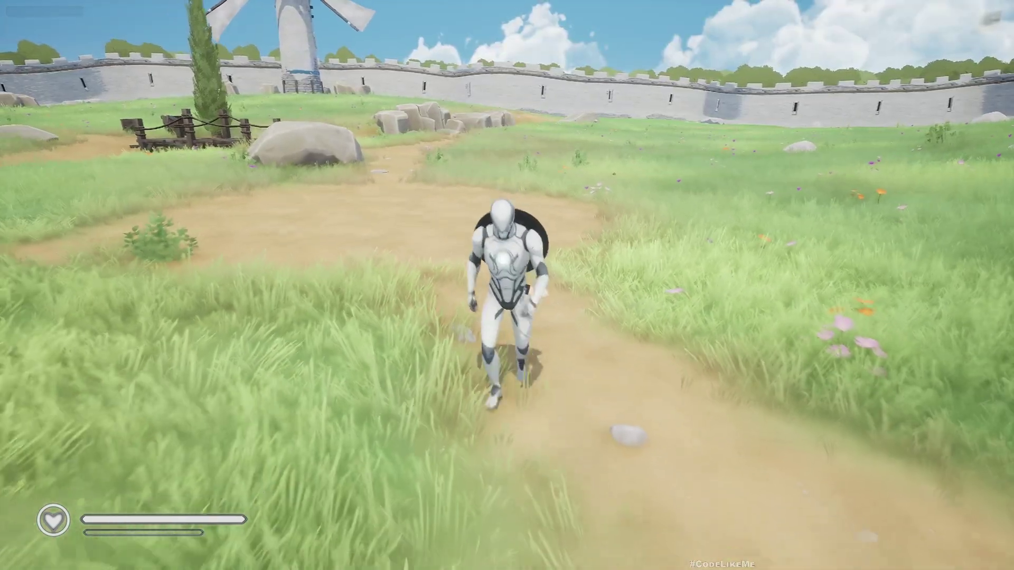
key(d)
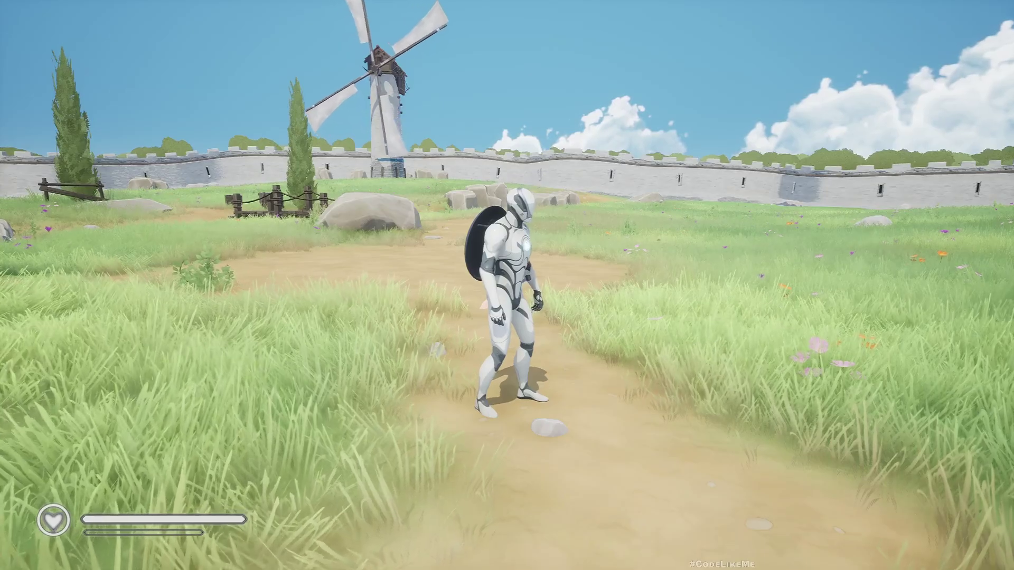
key(w)
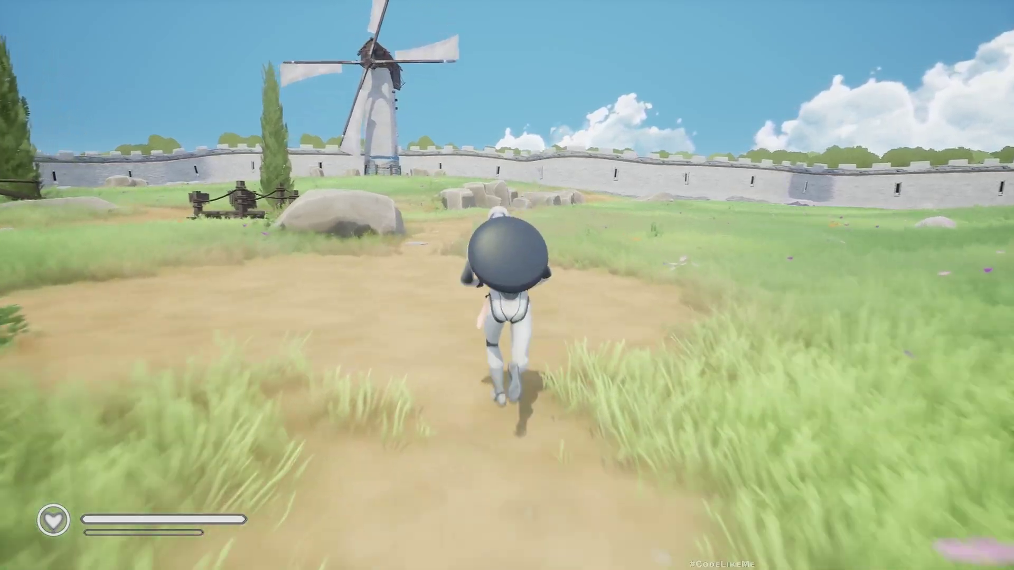
key(s)
key(a)
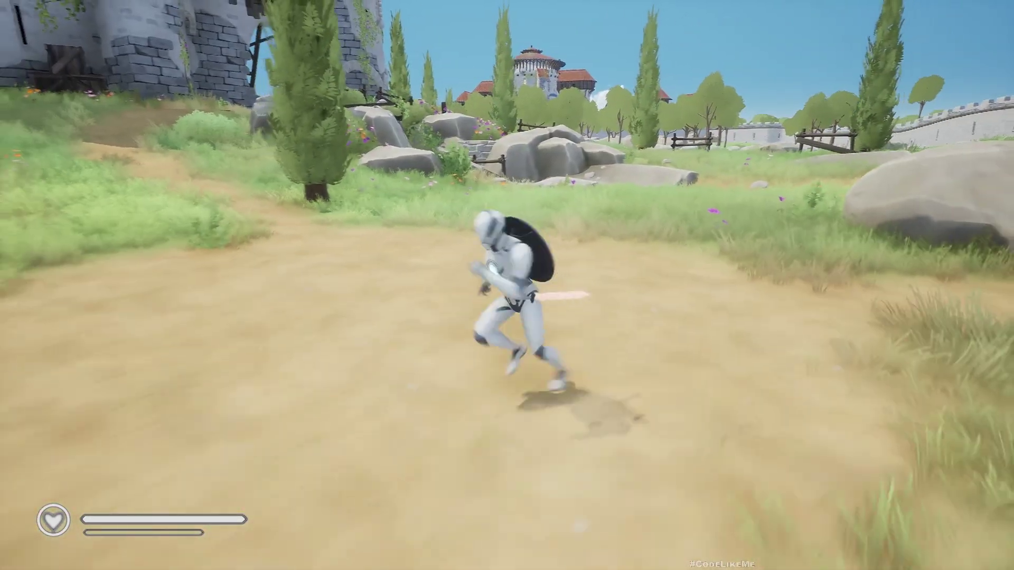
key(w)
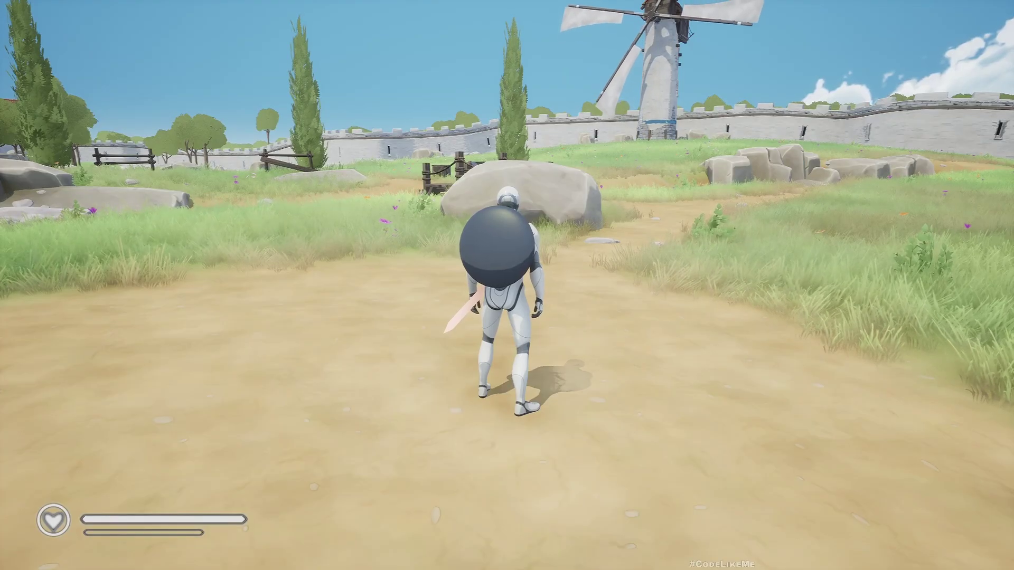
key(w)
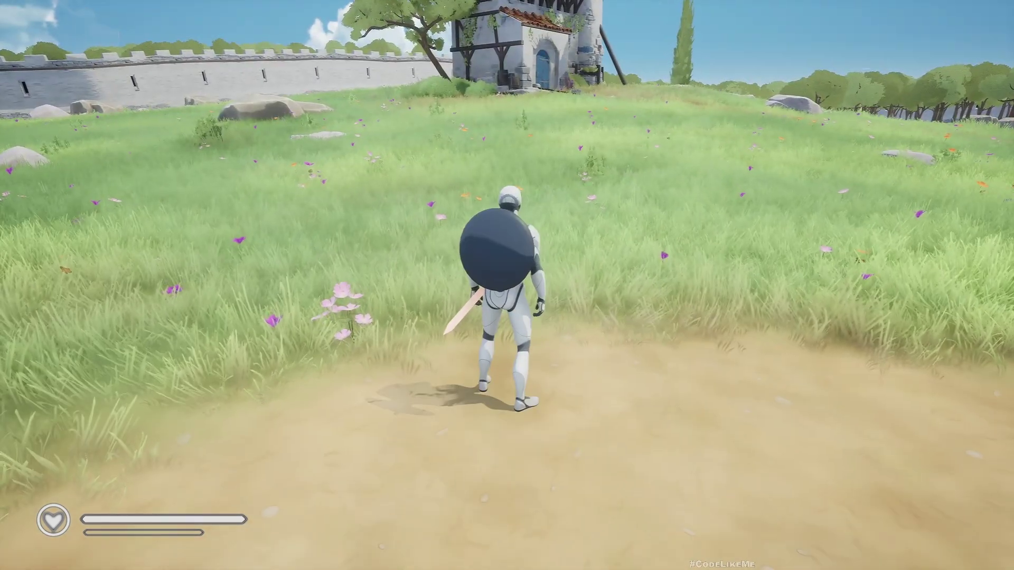
key(s)
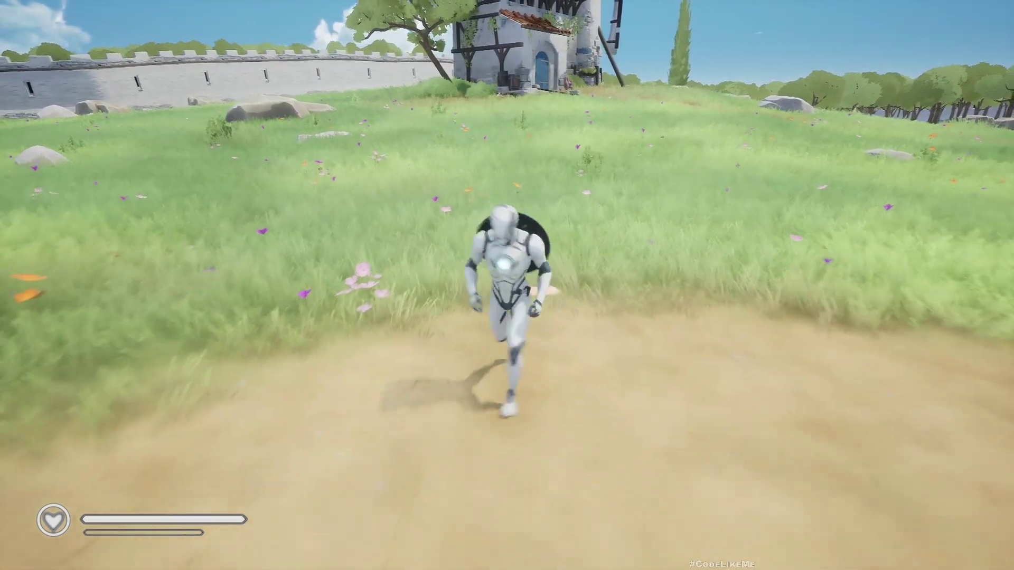
key(d)
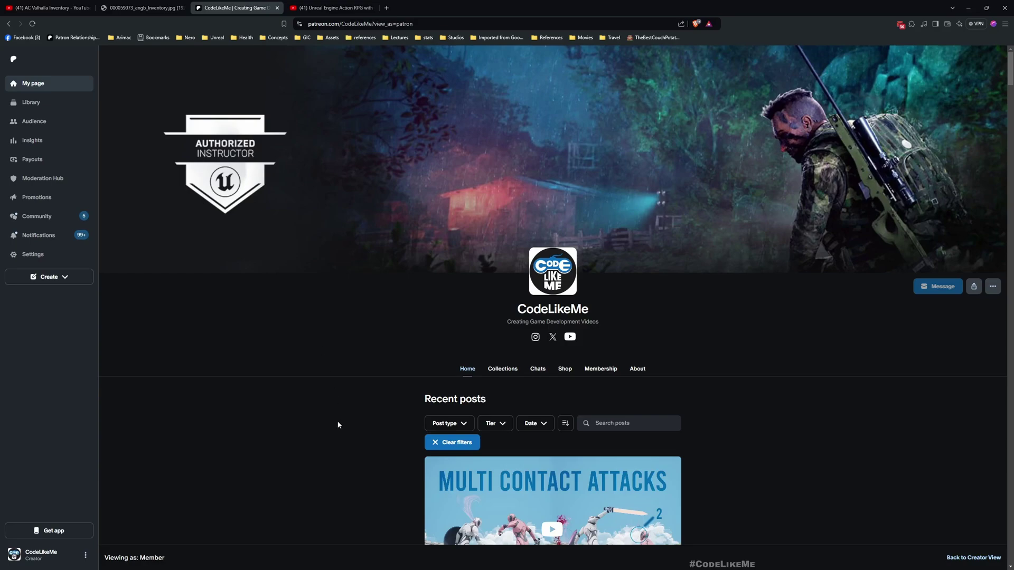
- Look through the recent Action RPG tutorial posts on the CodeLikeMe Patreon page in the web browser
scroll(338, 425, down, 10)
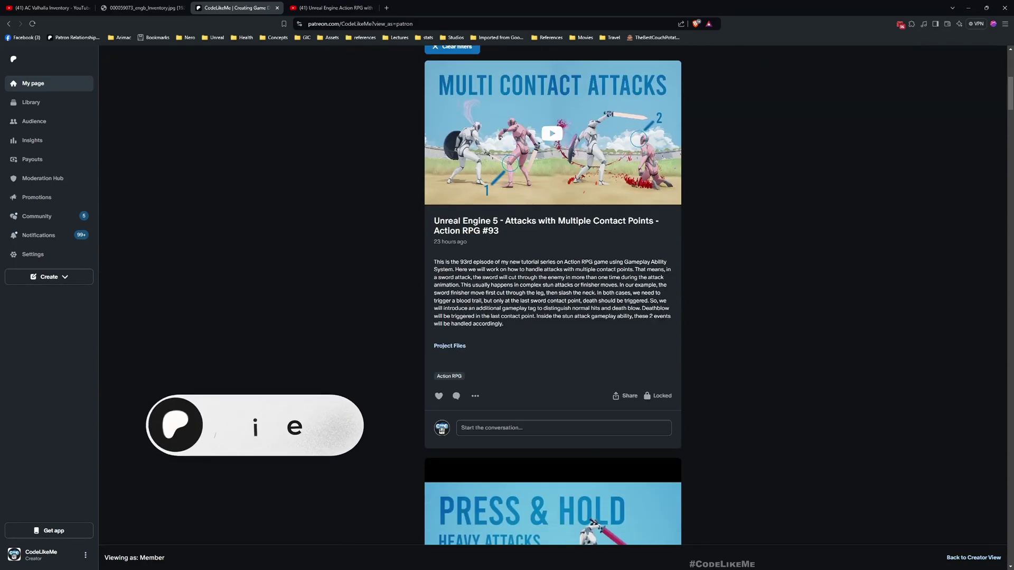
scroll(340, 418, down, 8)
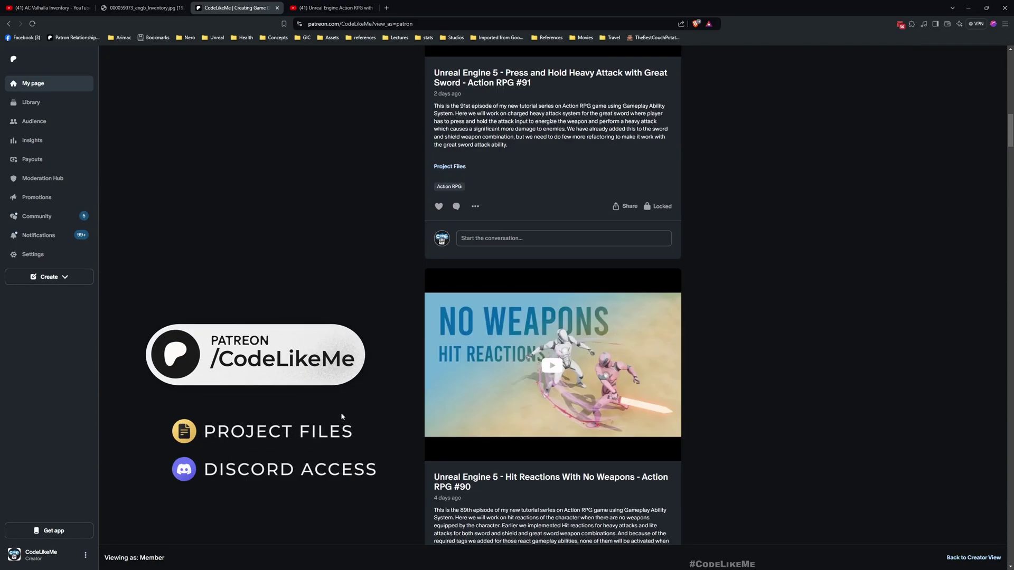
scroll(341, 416, down, 9)
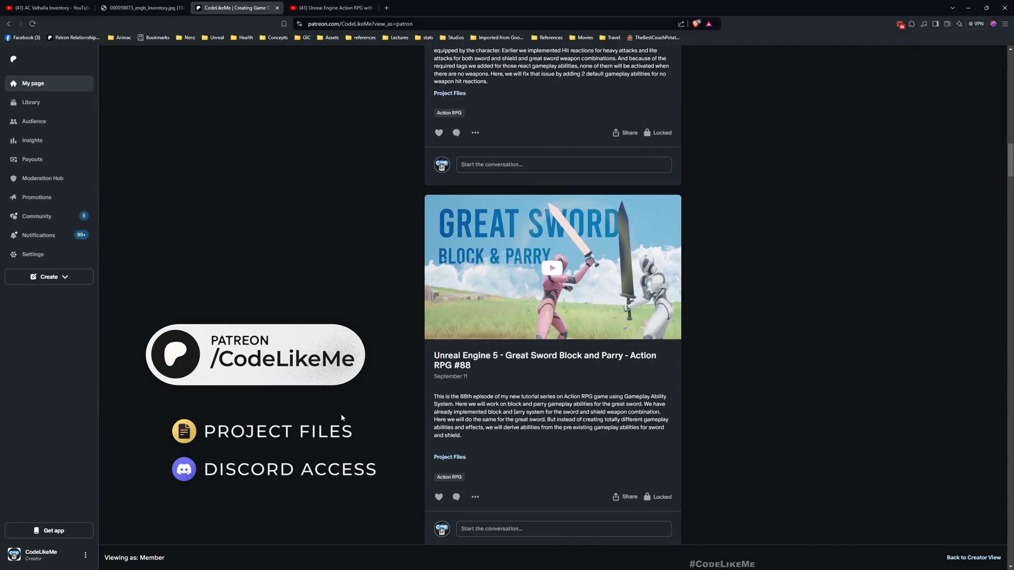
scroll(341, 417, down, 17)
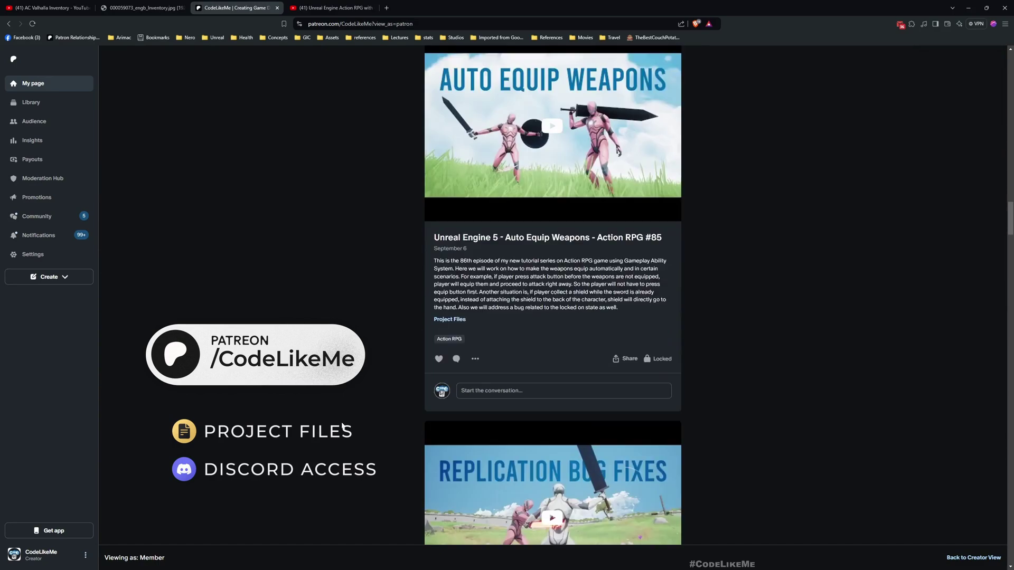
scroll(342, 428, down, 17)
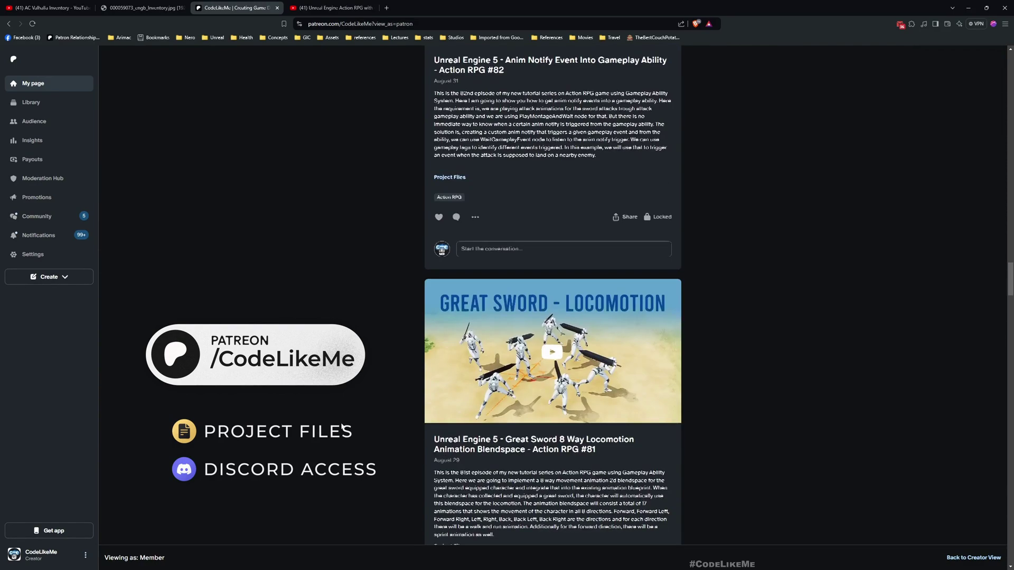
scroll(341, 427, down, 15)
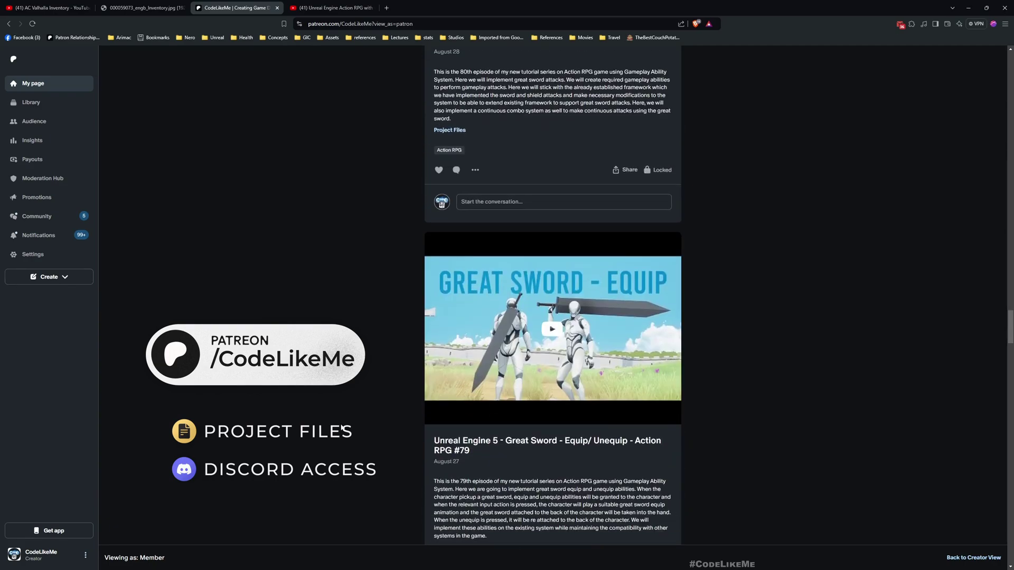
scroll(343, 428, down, 18)
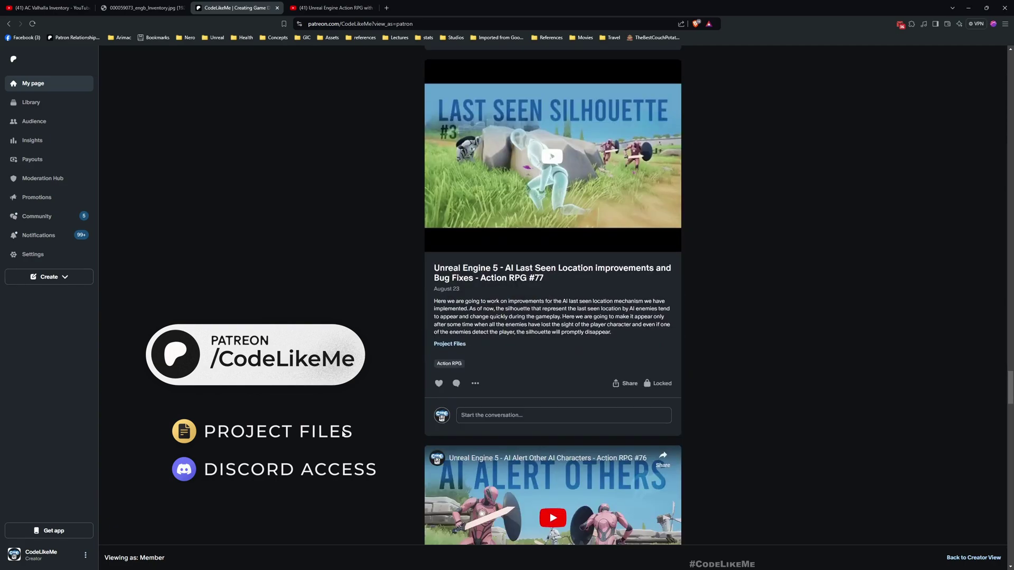
scroll(343, 433, down, 20)
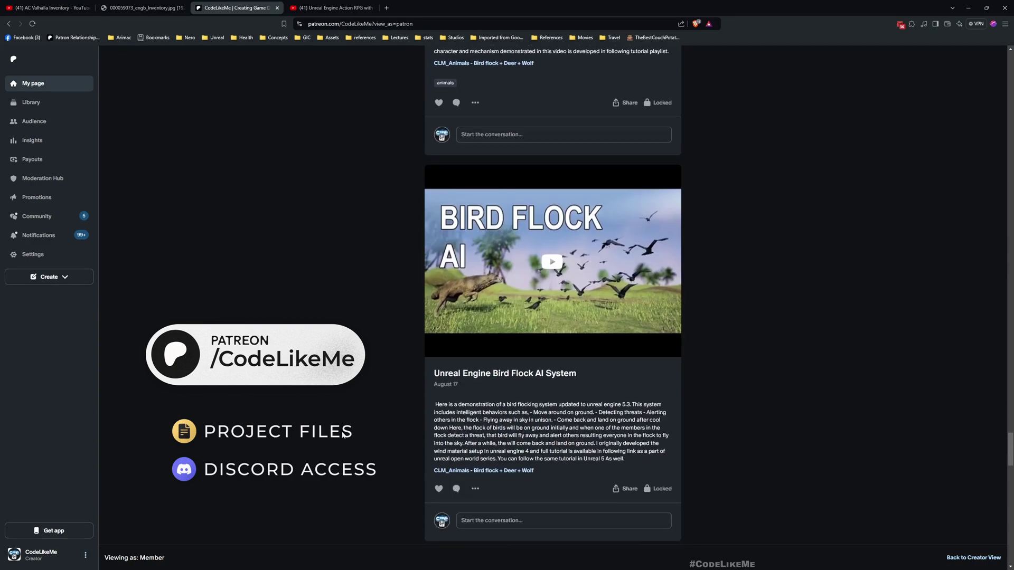
scroll(343, 434, down, 20)
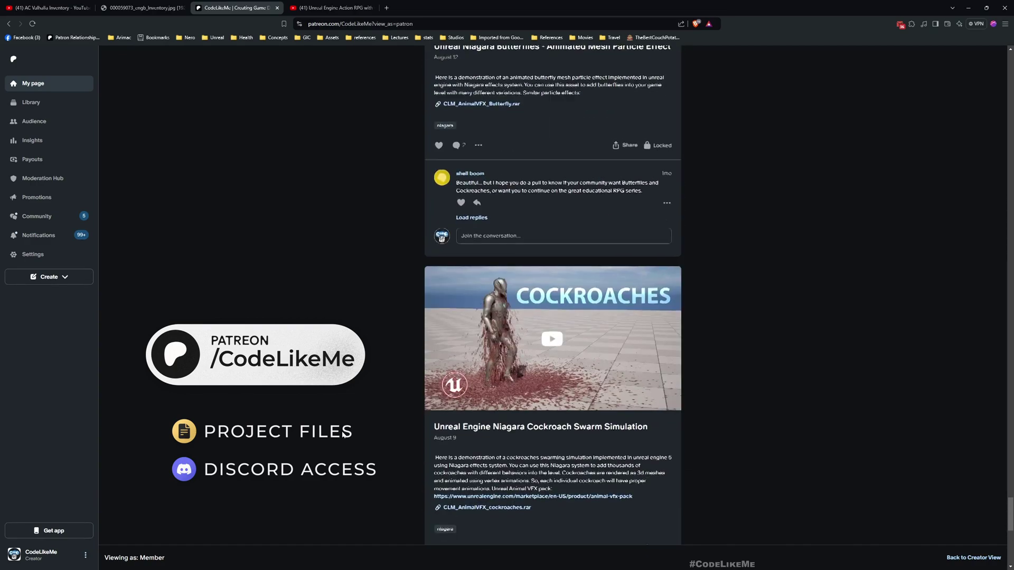
scroll(342, 434, down, 5)
- Look through the episodes of the YouTube playlist "Unreal Engine Action RPG with Gameplay Ability System"
click(307, 6)
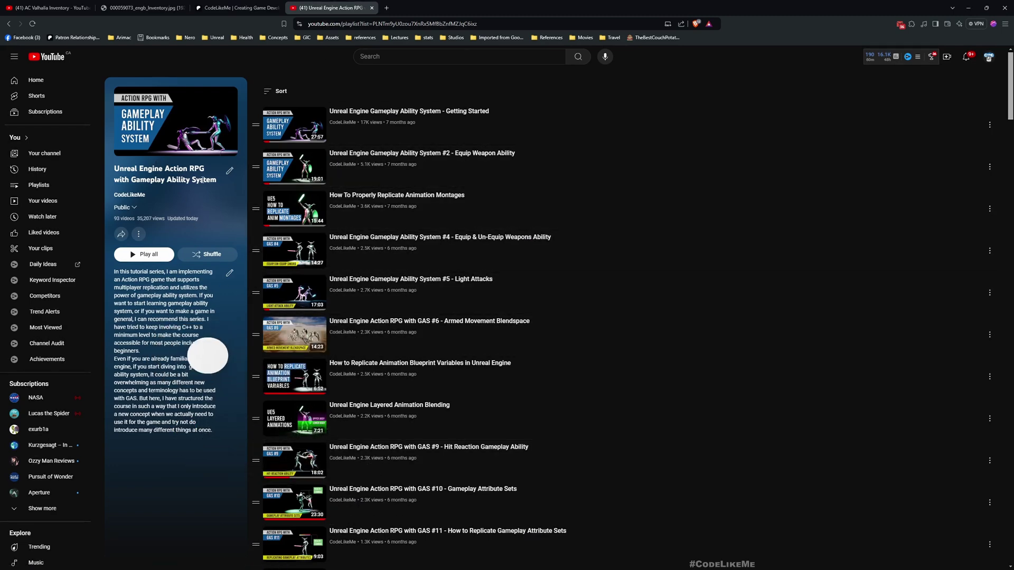
scroll(590, 296, down, 9)
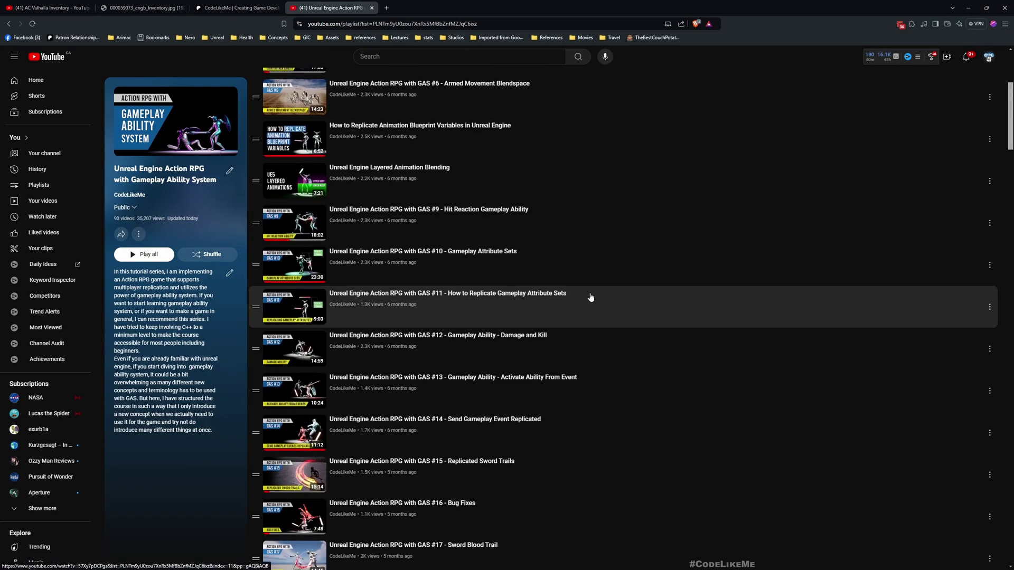
scroll(588, 303, down, 13)
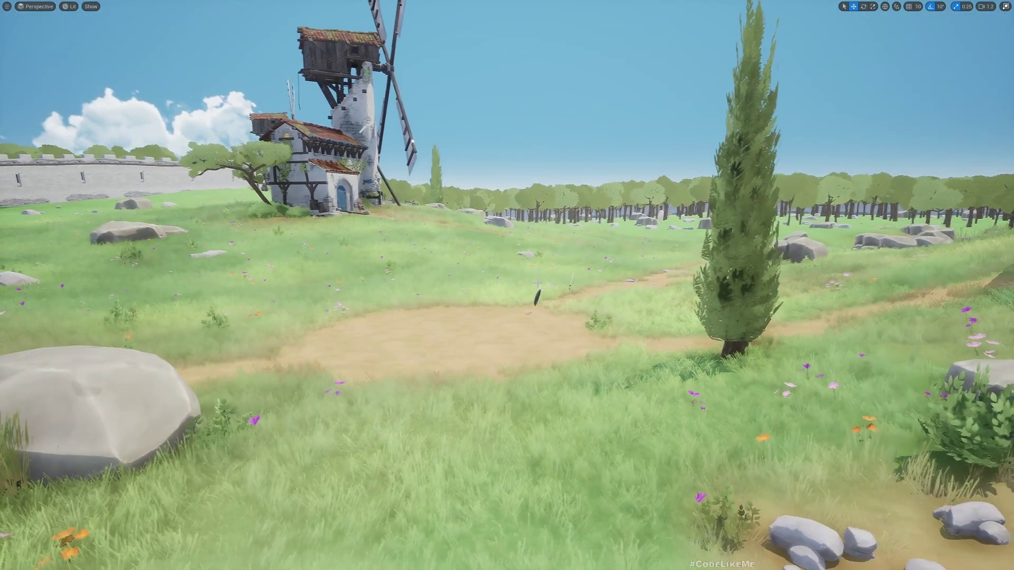
key(s)
key(s)
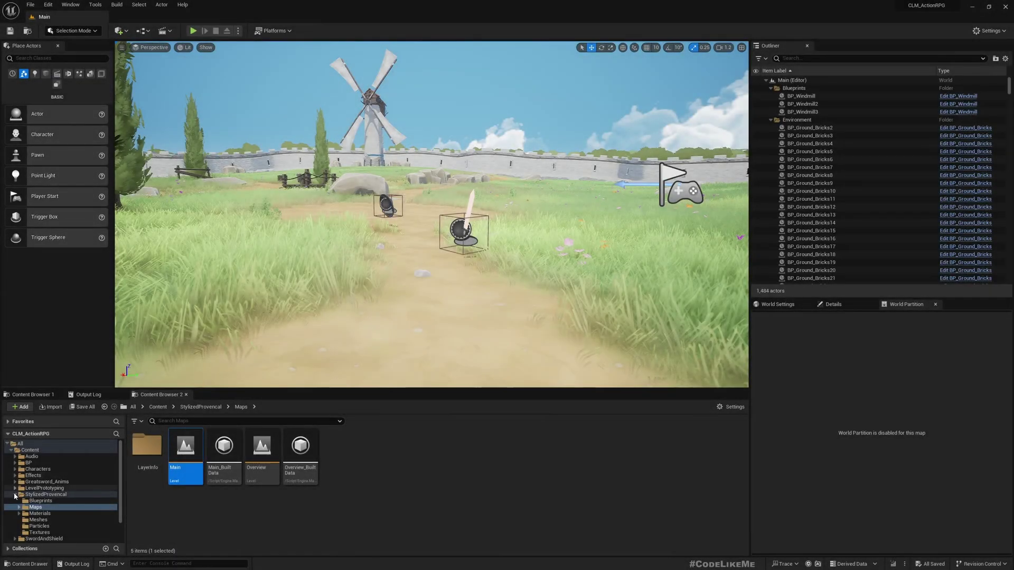
- Create a folder named Inventory inside the project's Content/BP folder and open it
click(15, 495)
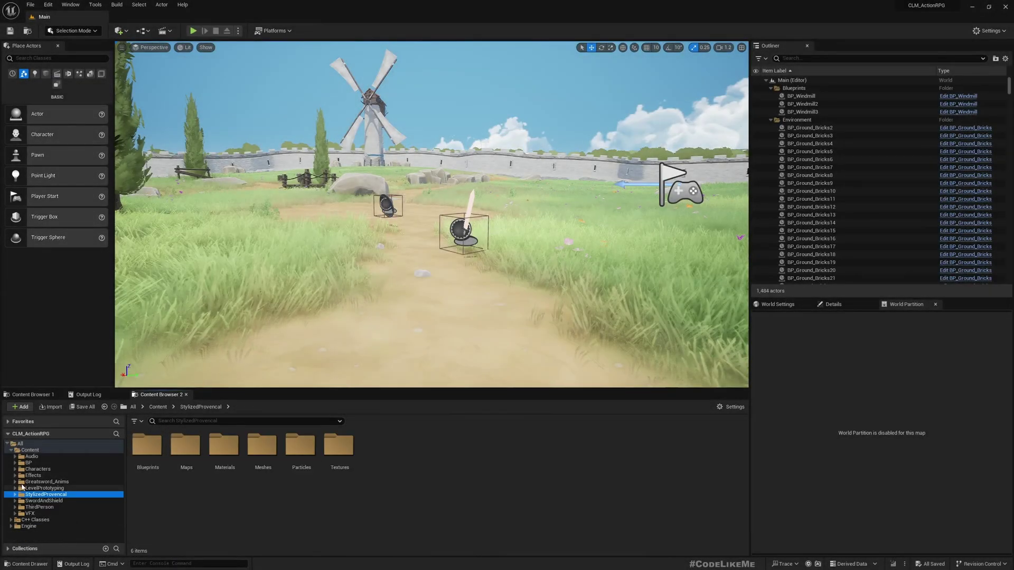
click(28, 462)
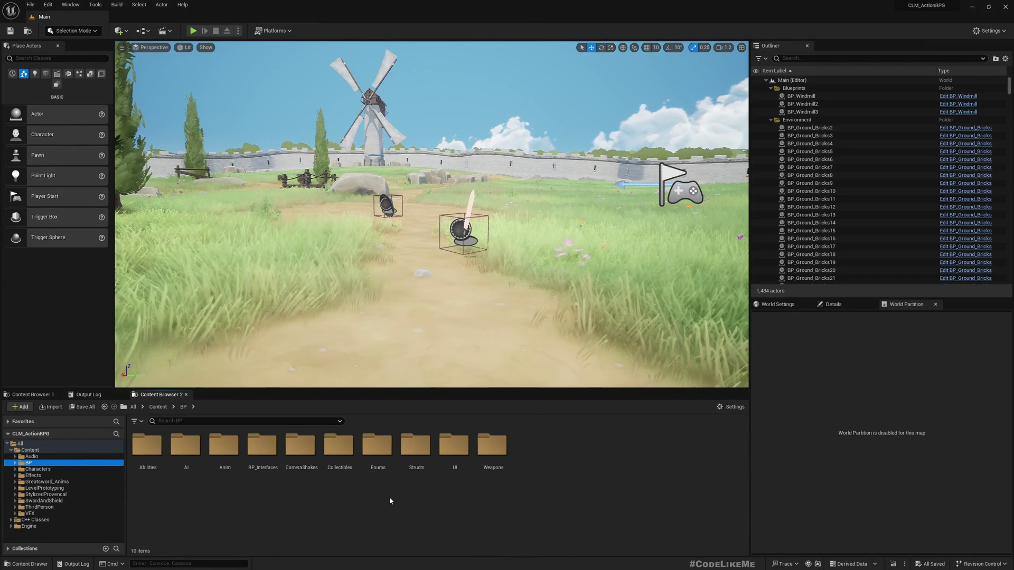
right_click(390, 500)
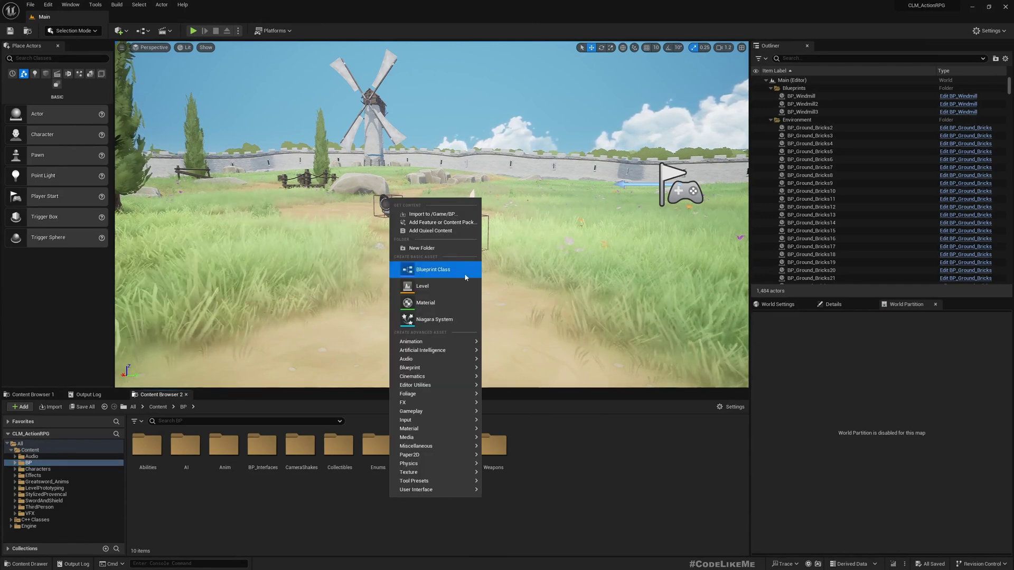
click(422, 248)
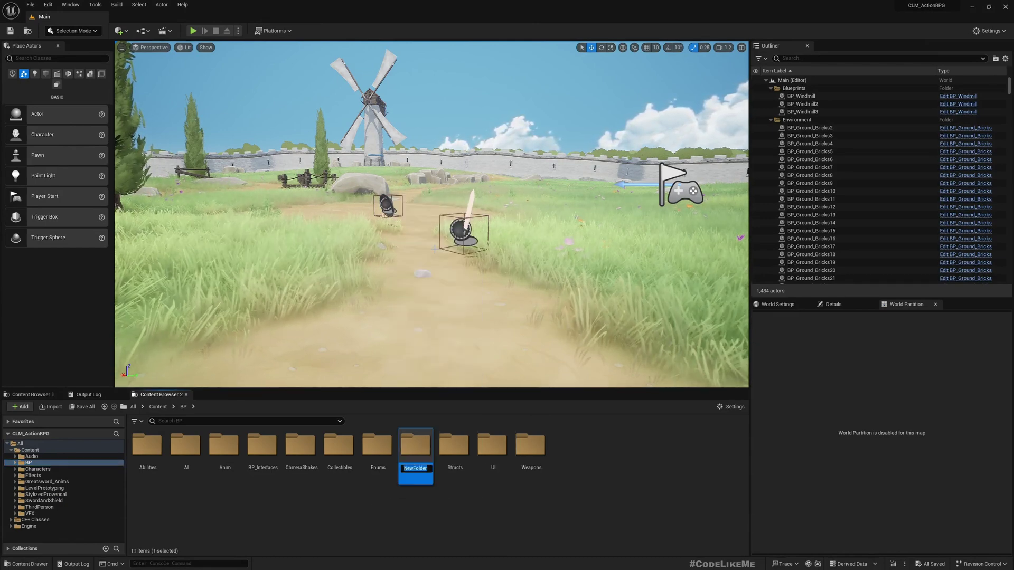
text(In)
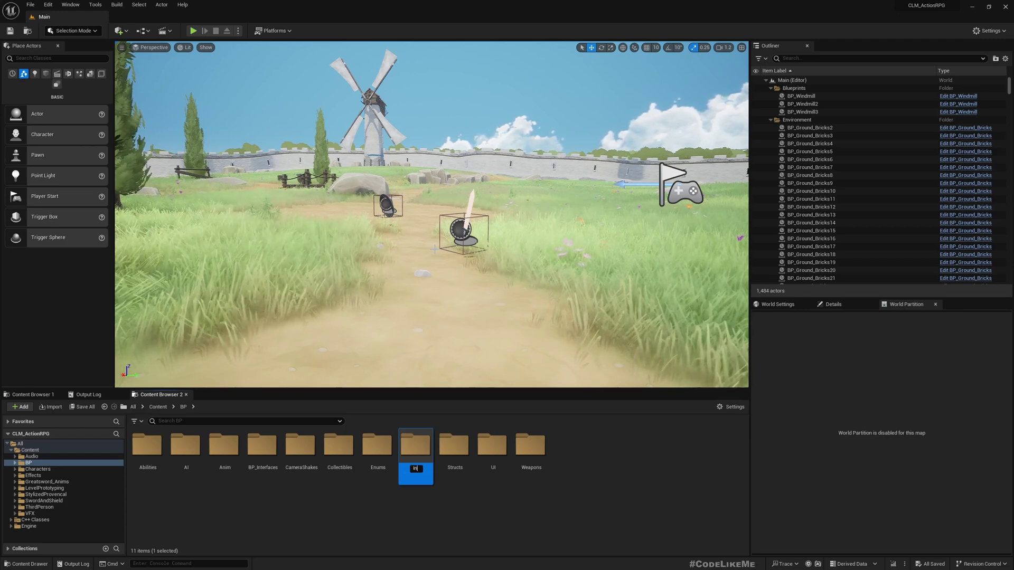
text(ventory)
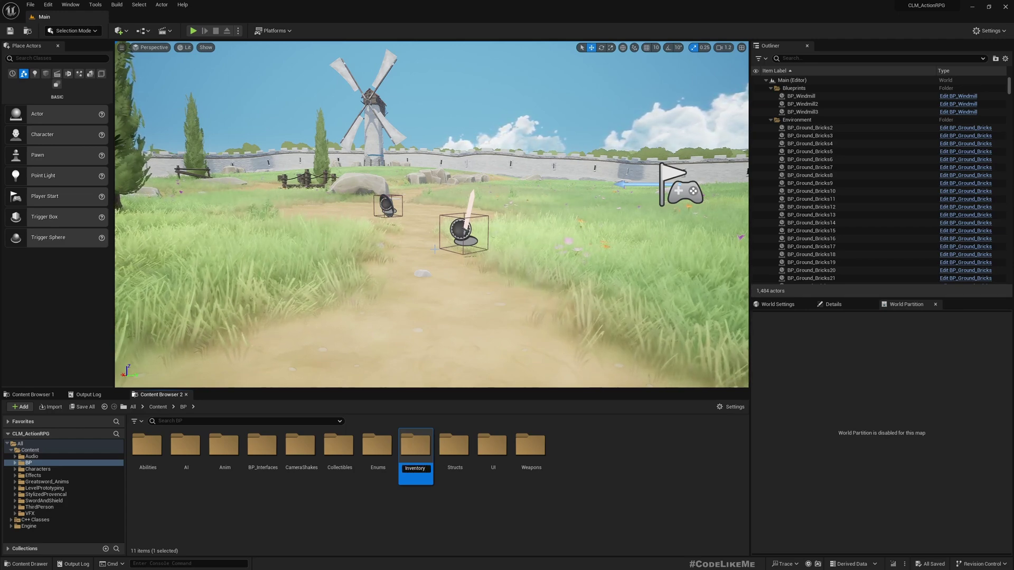
key(Return)
key(Return)
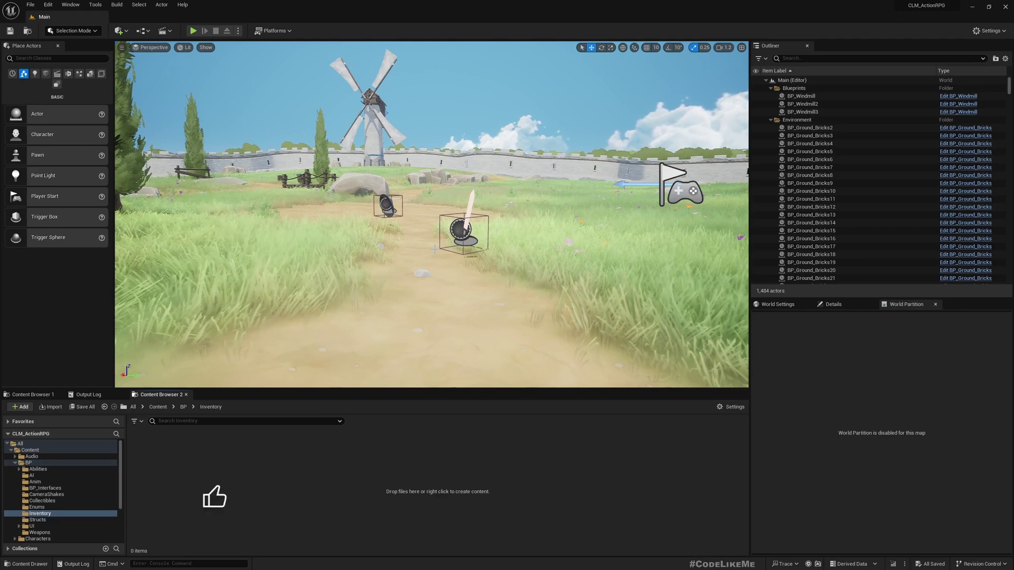
- Create an Actor Blueprint class in the Inventory folder and name it BP_INventory
right_click(224, 483)
click(248, 232)
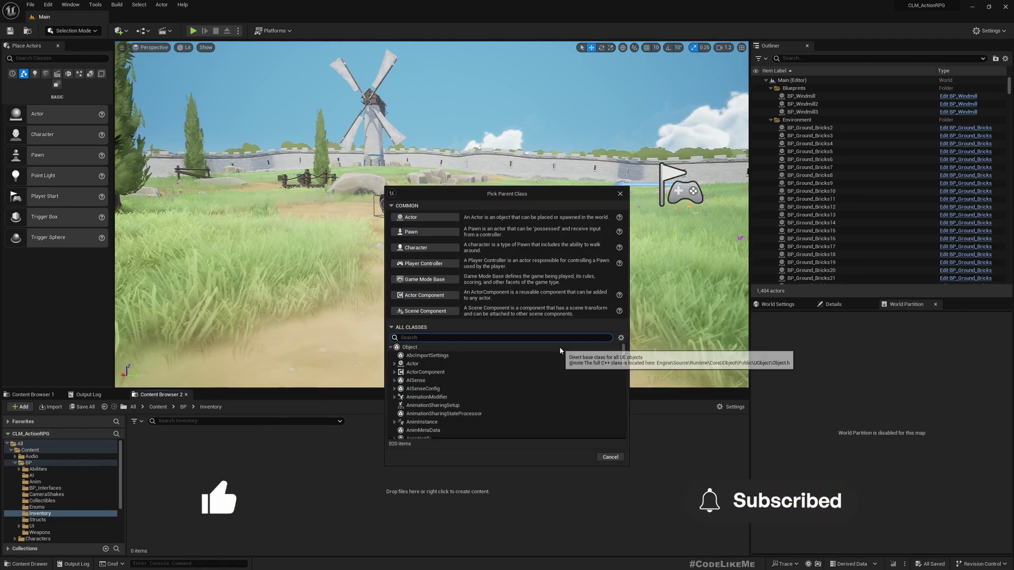
click(420, 218)
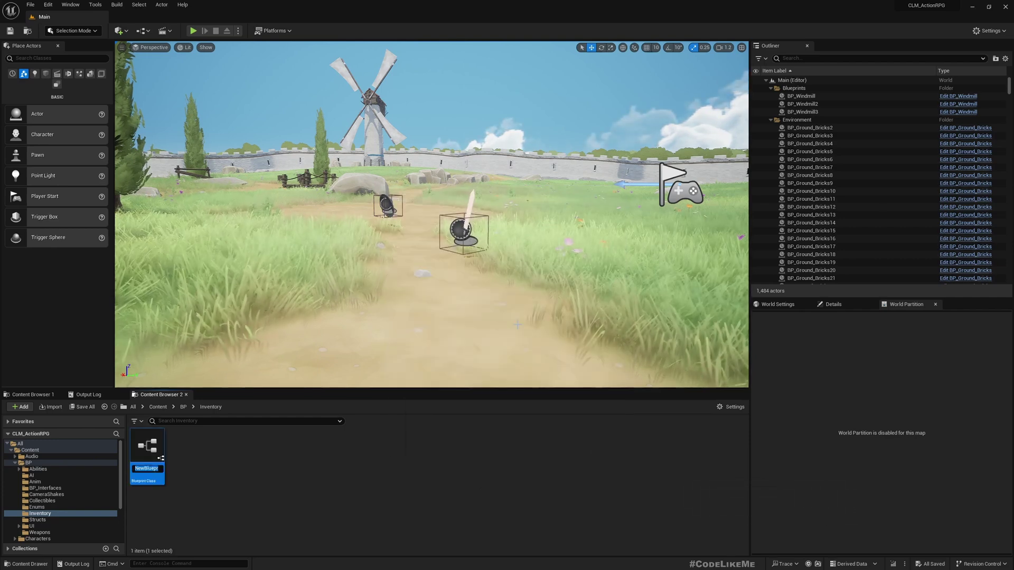
text(BP_INve)
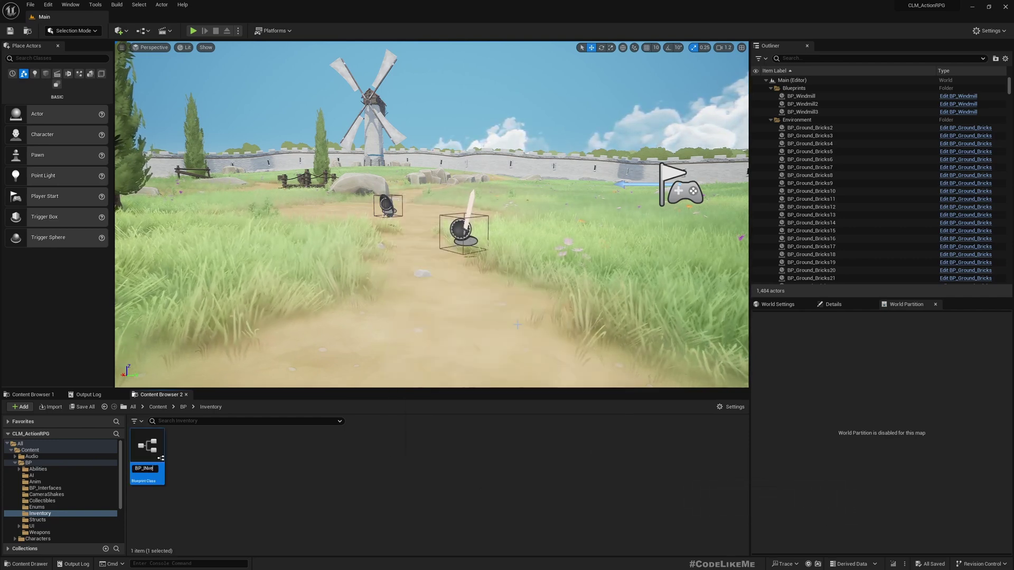
text(ntory)
key(Return)
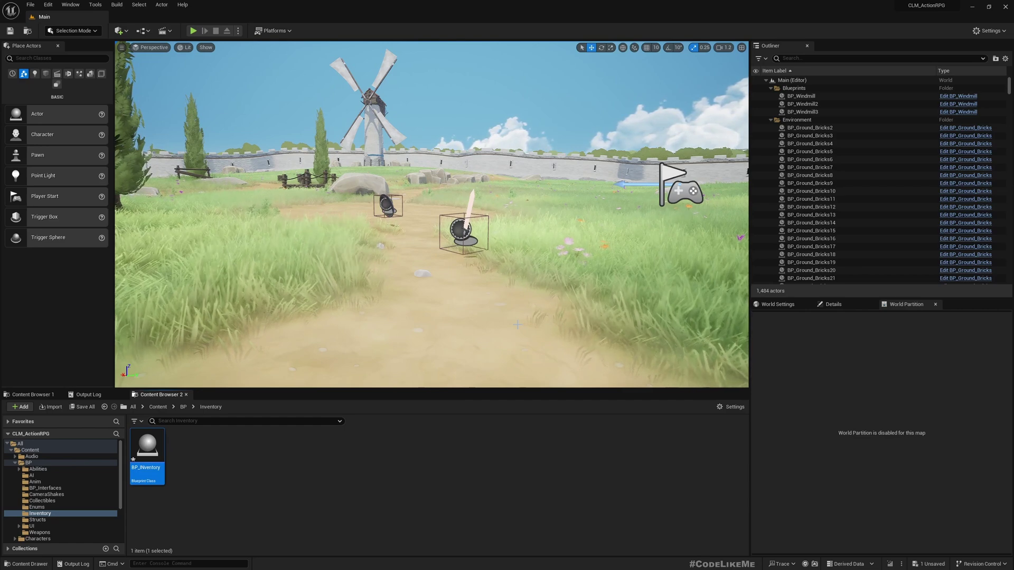
- Correct the new Blueprint's name to BP_Inventory and open it for editing
key(F2)
key(Right)
key(Left)
key(Left)
key(Left)
key(Left)
key(Left)
key(Left)
key(Left)
key(Left)
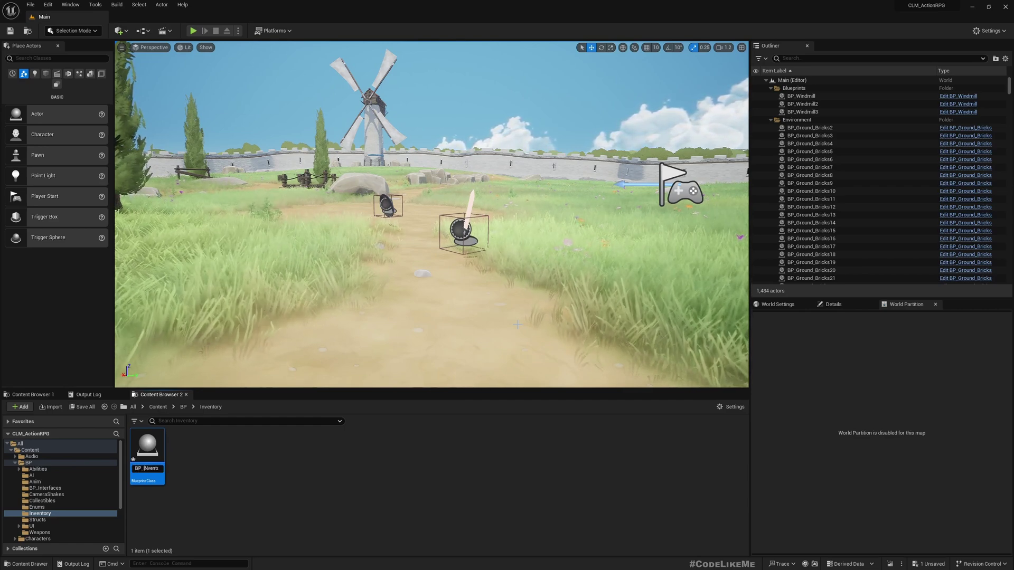
key(Delete)
text(n)
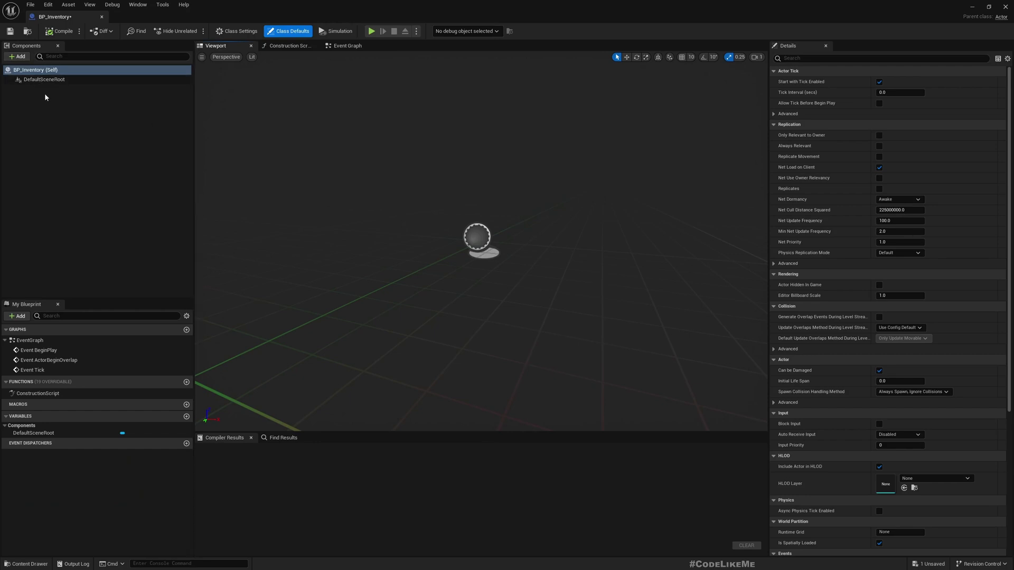
- Add a Skeletal Mesh component to the Blueprint and assign SKM_Manny_Simple as its mesh asset
click(19, 57)
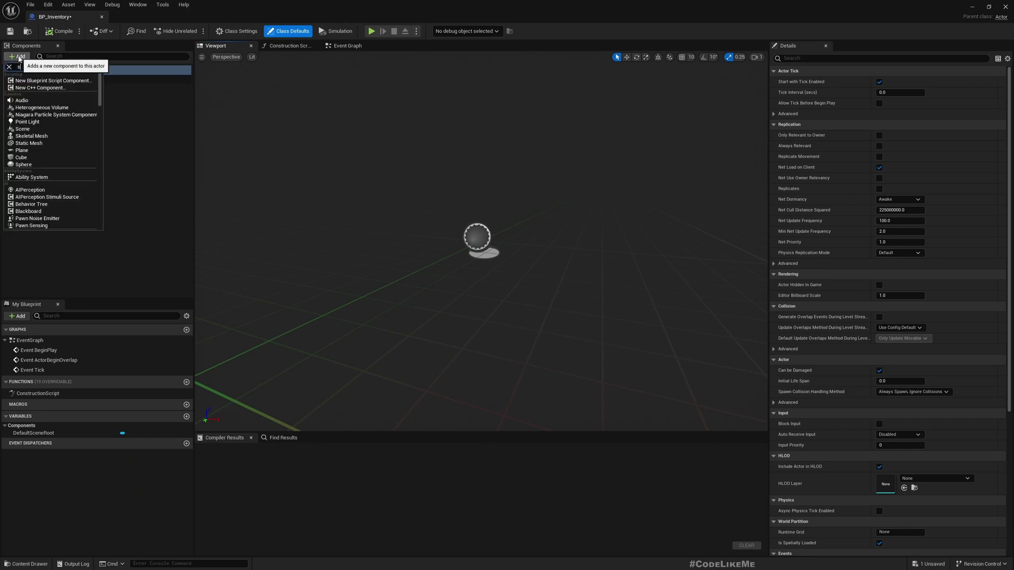
text(skele)
click(29, 79)
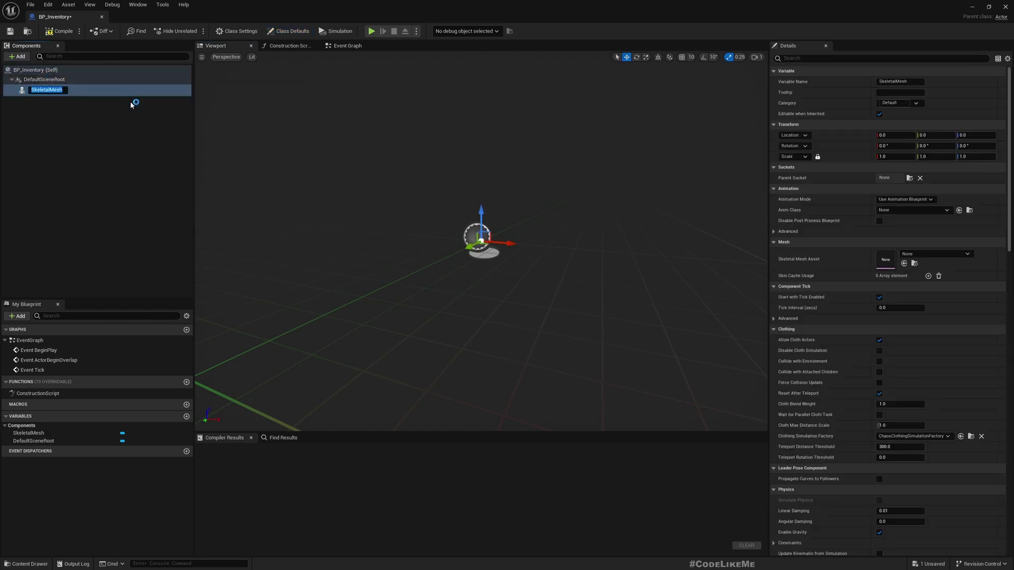
click(113, 91)
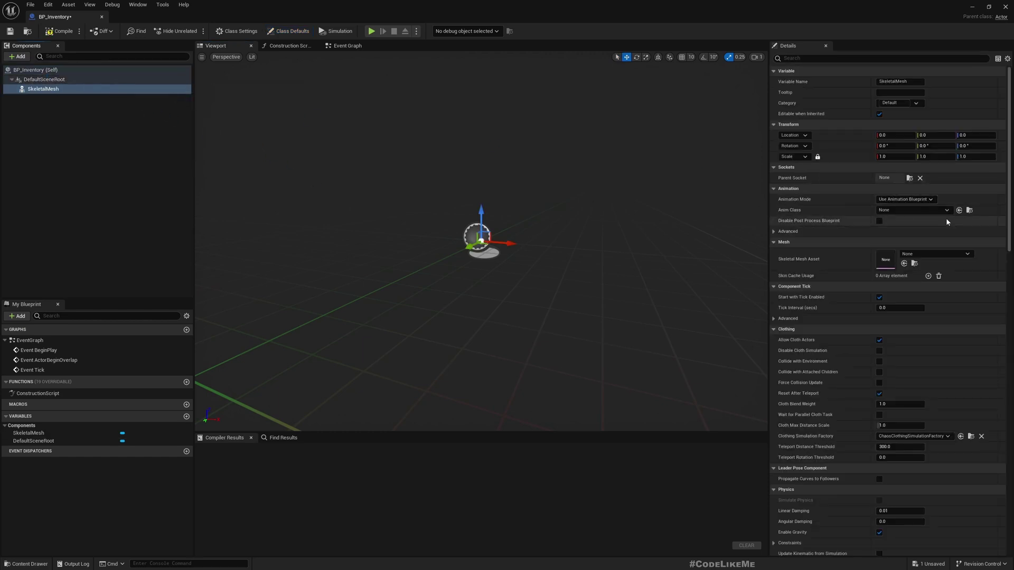
click(936, 254)
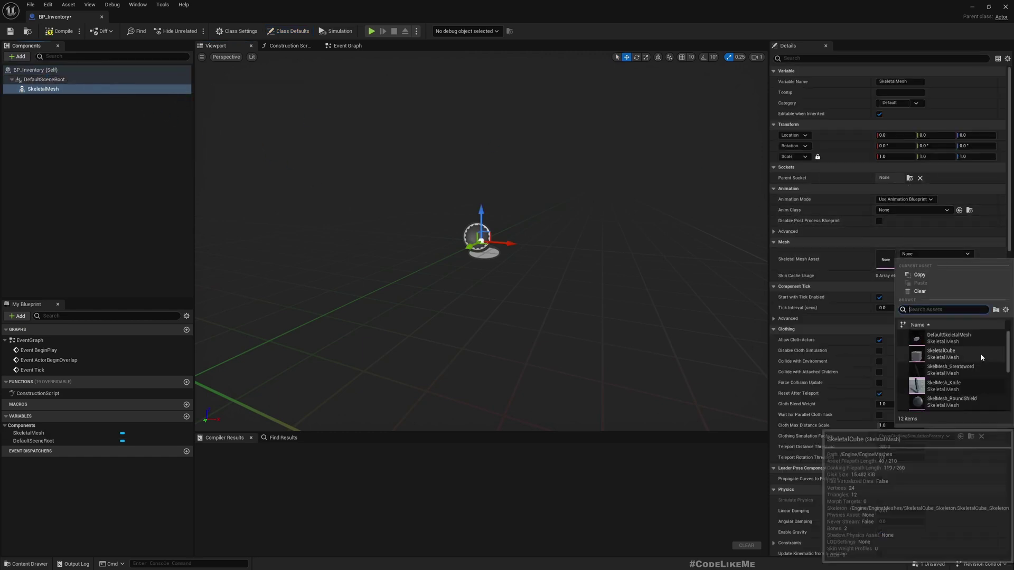
text(manne)
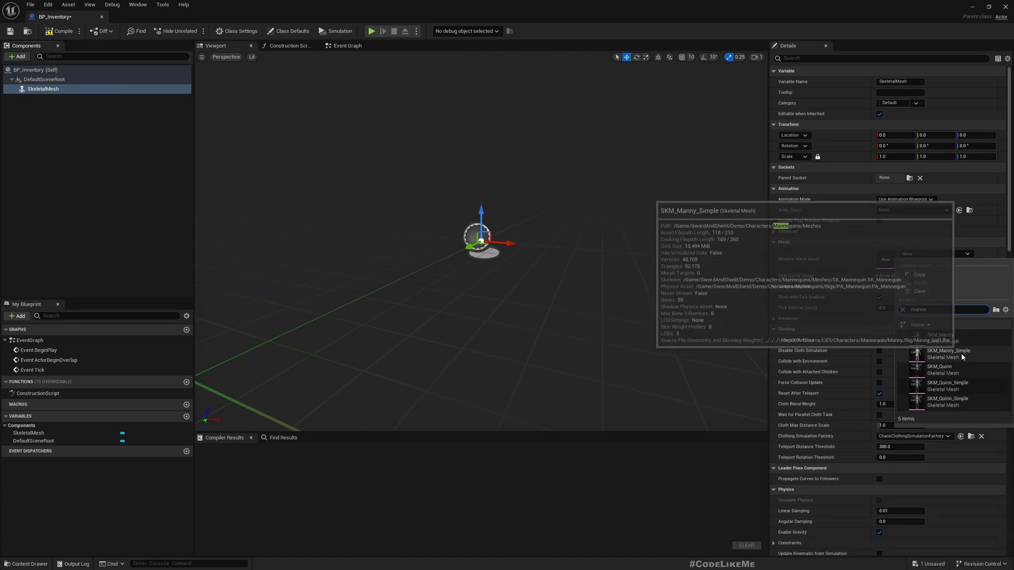
click(961, 354)
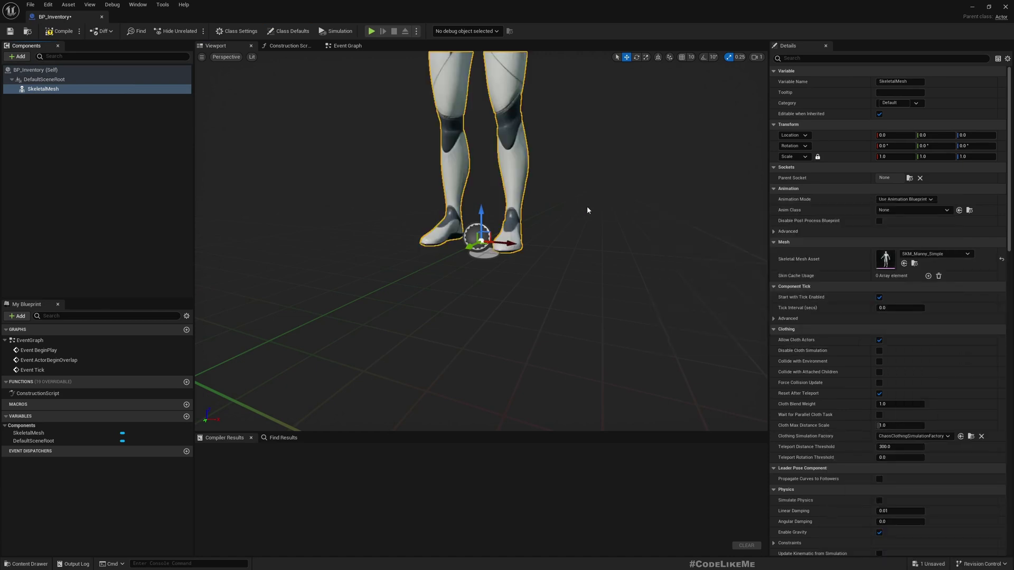
- Add a Cube component and attach it directly to DefaultSceneRoot instead of the skeletal mesh
mouse_move(590, 210)
right_down()
mouse_move(565, 158)
mouse_move(590, 190)
mouse_move(592, 211)
mouse_move(583, 212)
right_up()
key(s)
key(w)
drag(583, 241, 588, 231)
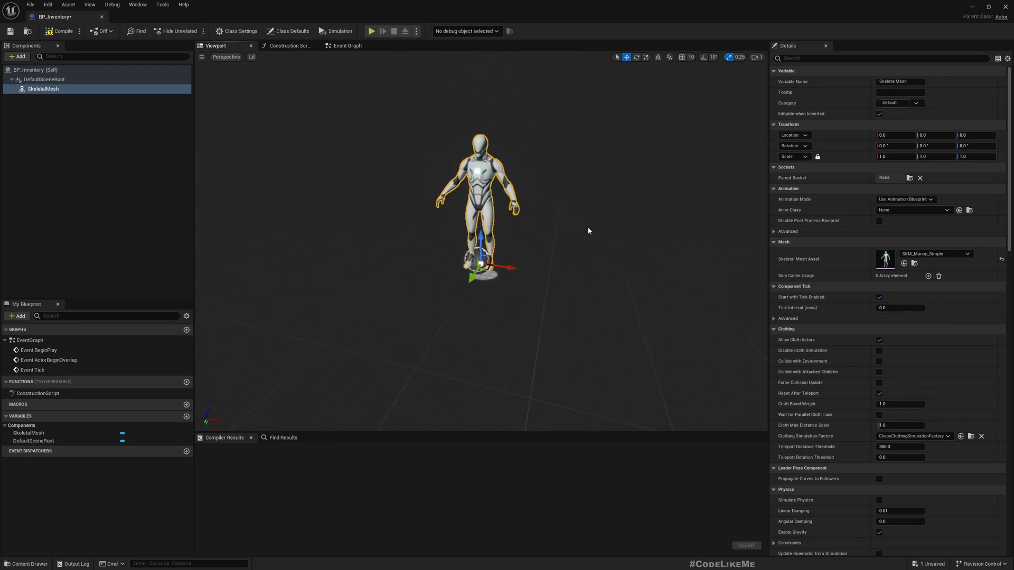
click(20, 57)
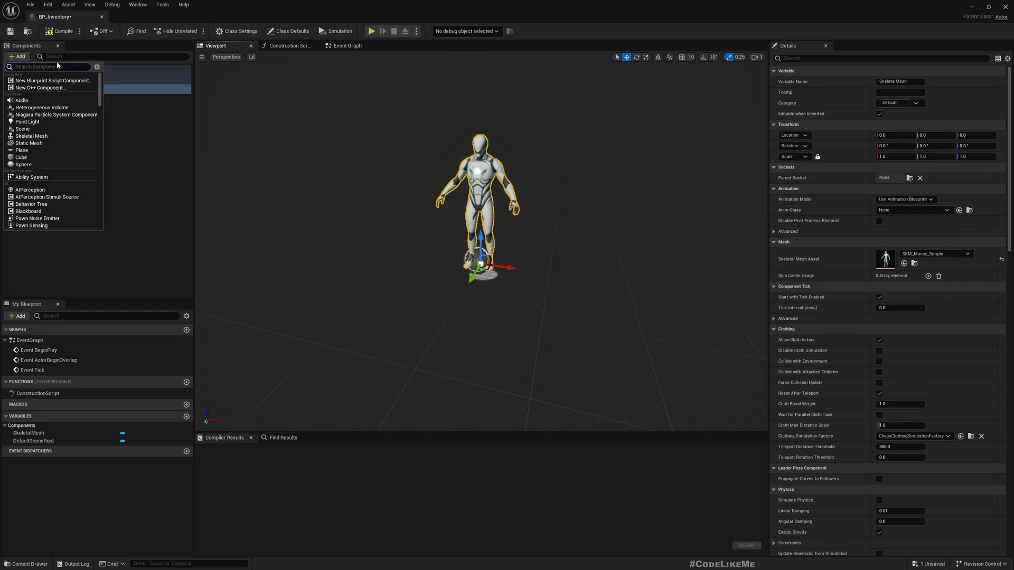
click(32, 160)
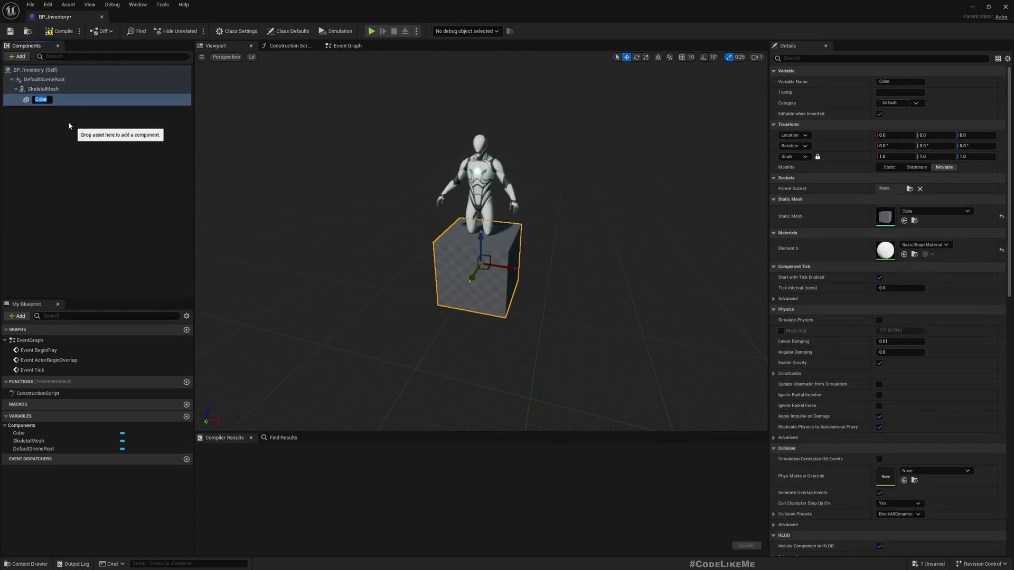
click(55, 115)
drag(38, 99, 45, 80)
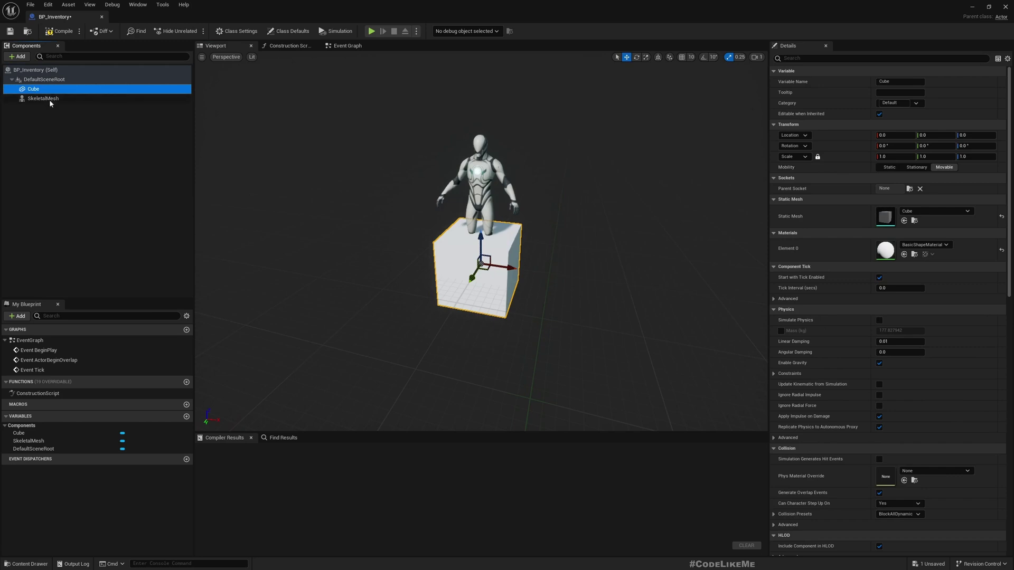
- Replace the cube's material with CineMat
scroll(542, 283, down, 5)
click(913, 245)
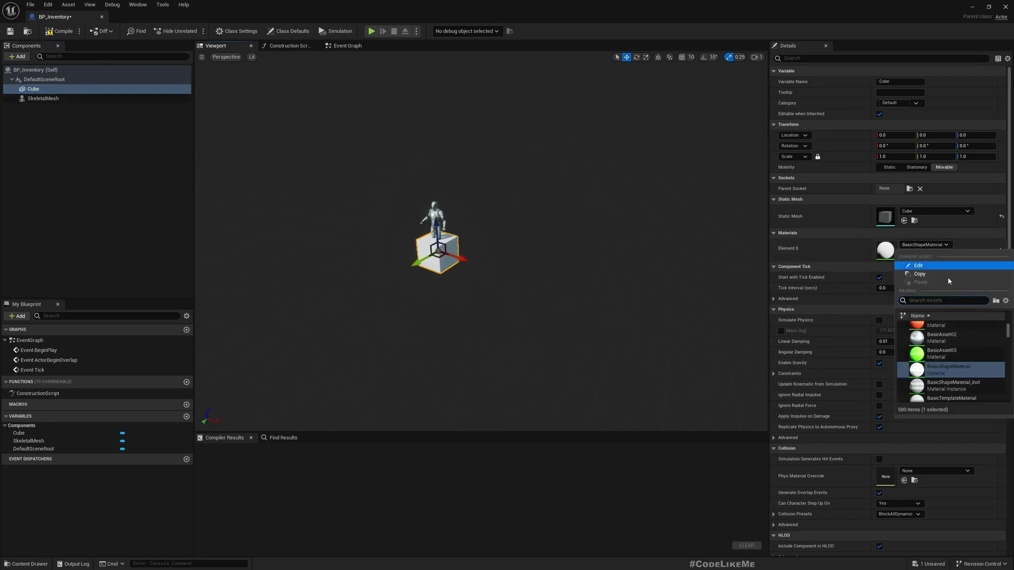
scroll(970, 341, up, 1)
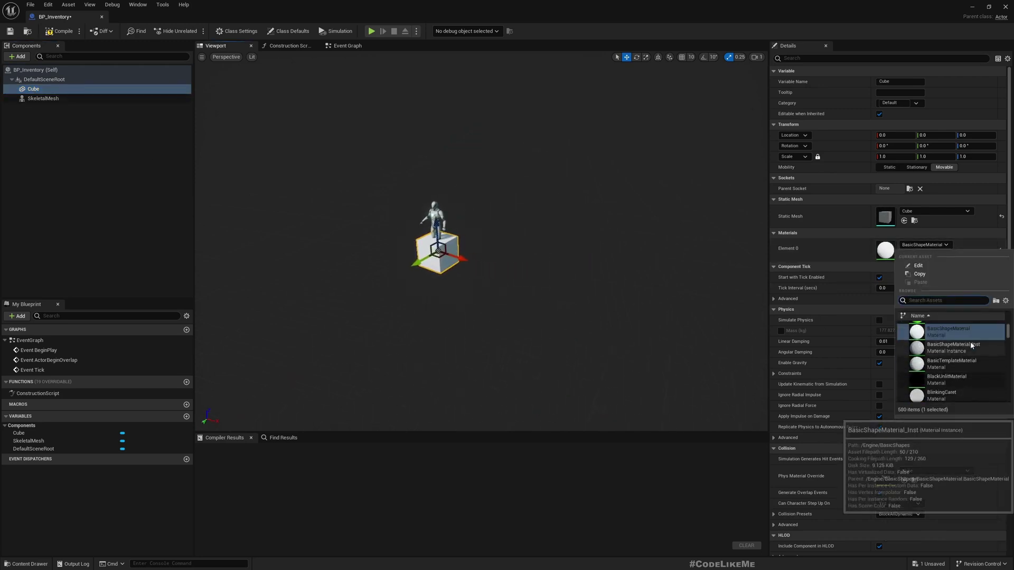
scroll(970, 344, down, 3)
scroll(971, 348, down, 1)
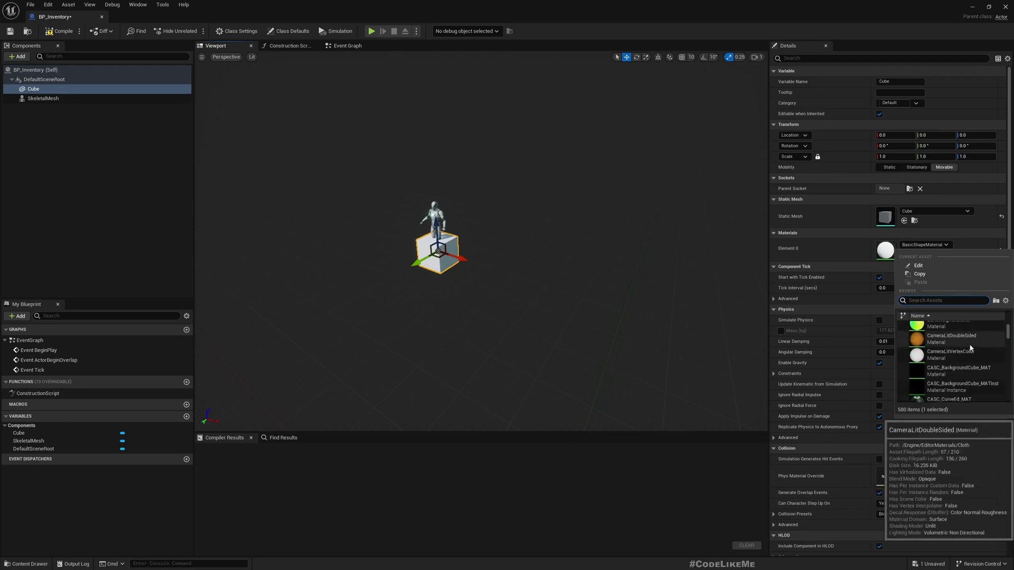
text(cine)
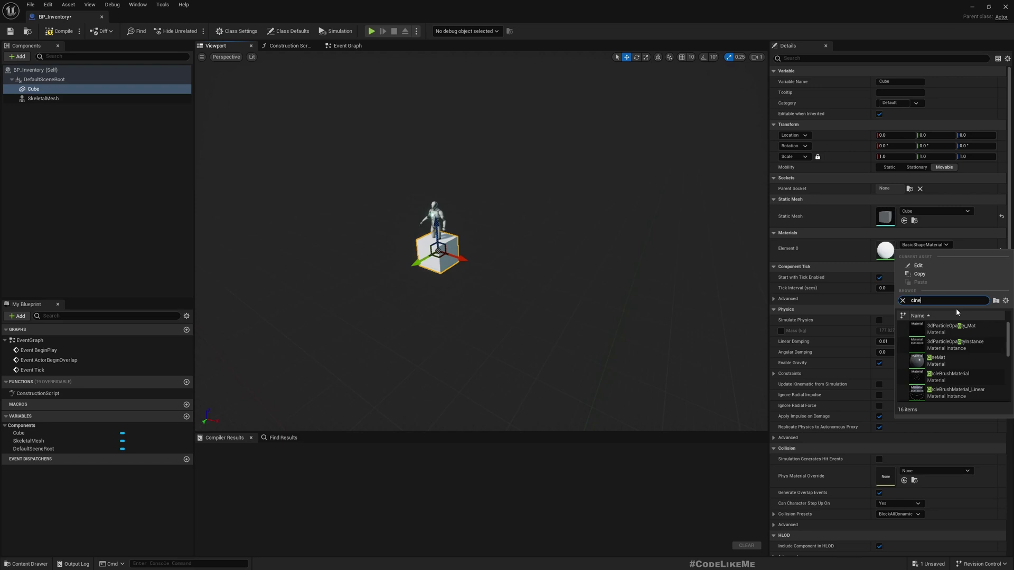
click(951, 335)
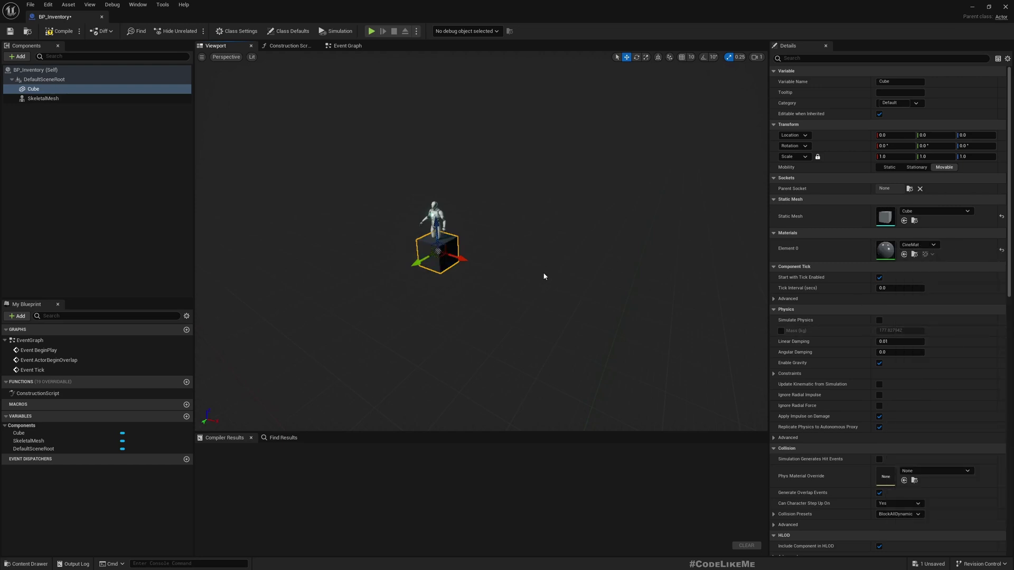
- Lower the cube below the mannequin to about Z -79 and scale it into a slab of 8.5 × 5.25 × 0.25
right_drag(544, 275, 553, 269)
drag(425, 232, 424, 252)
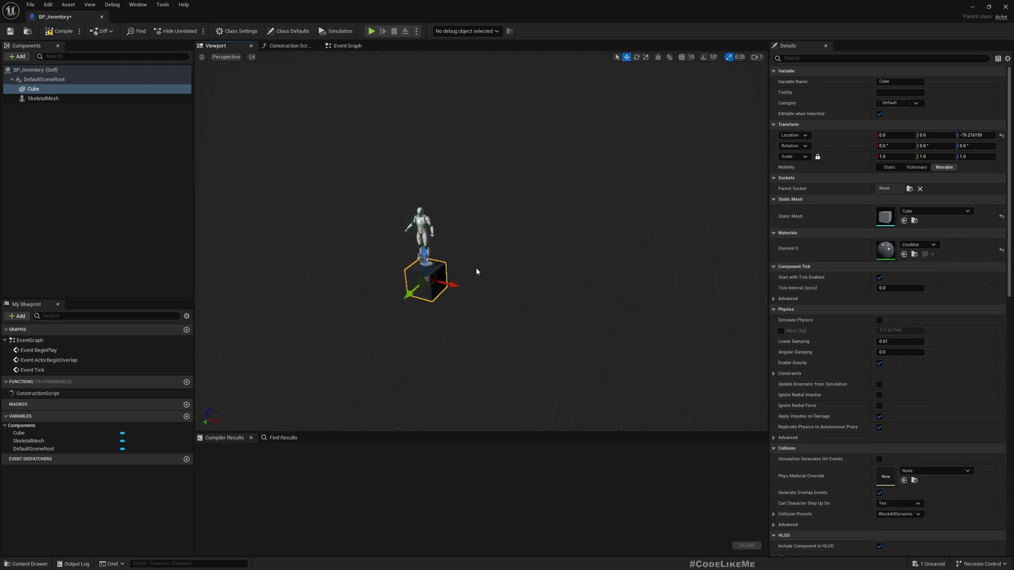
scroll(490, 273, up, 6)
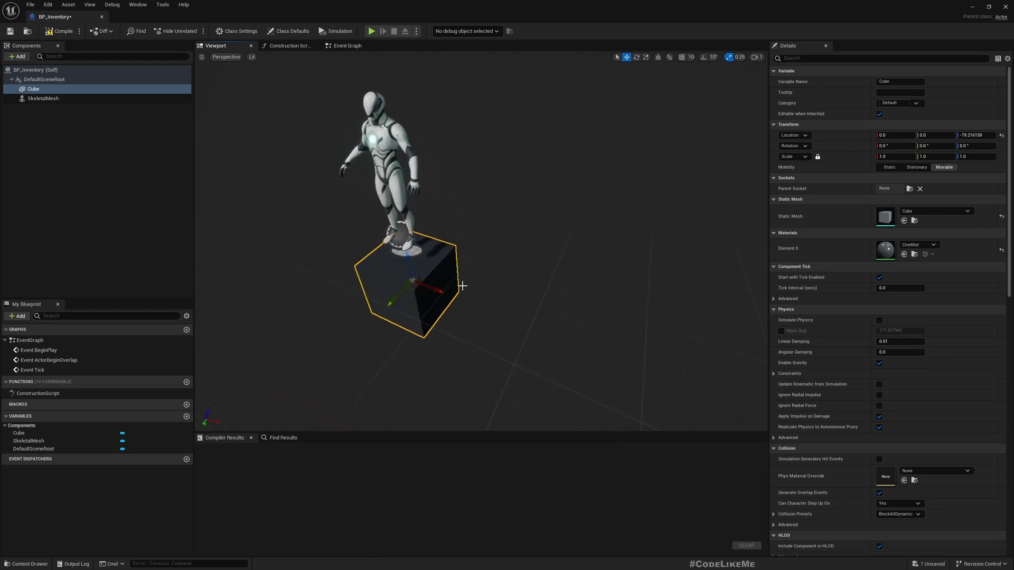
right_drag(464, 289, 465, 278)
scroll(475, 285, down, 5)
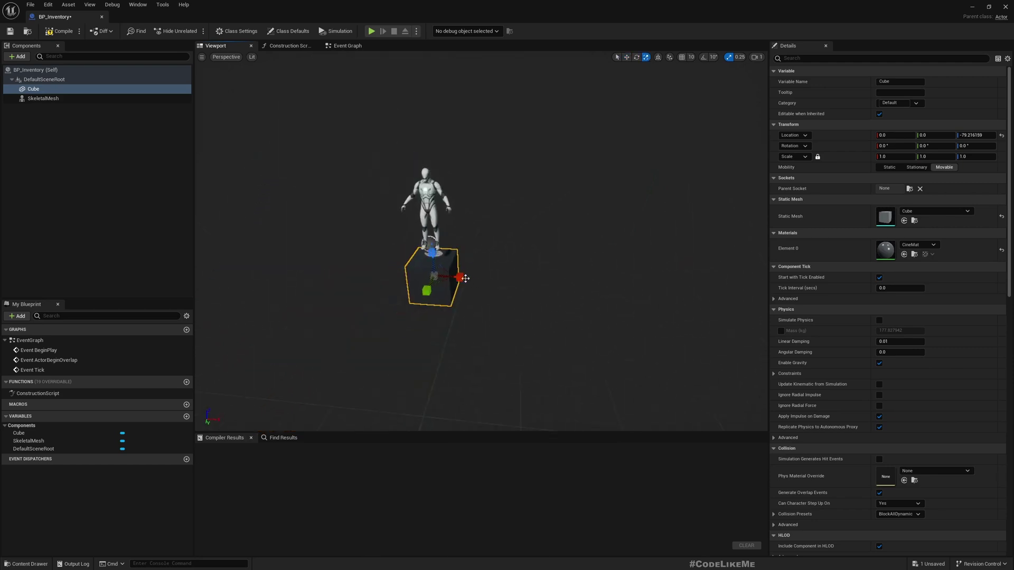
drag(463, 278, 627, 282)
right_drag(464, 278, 403, 271)
drag(363, 217, 365, 235)
right_drag(378, 238, 381, 202)
drag(354, 243, 259, 263)
mouse_move(392, 255)
right_down()
mouse_move(449, 255)
mouse_move(393, 254)
right_up()
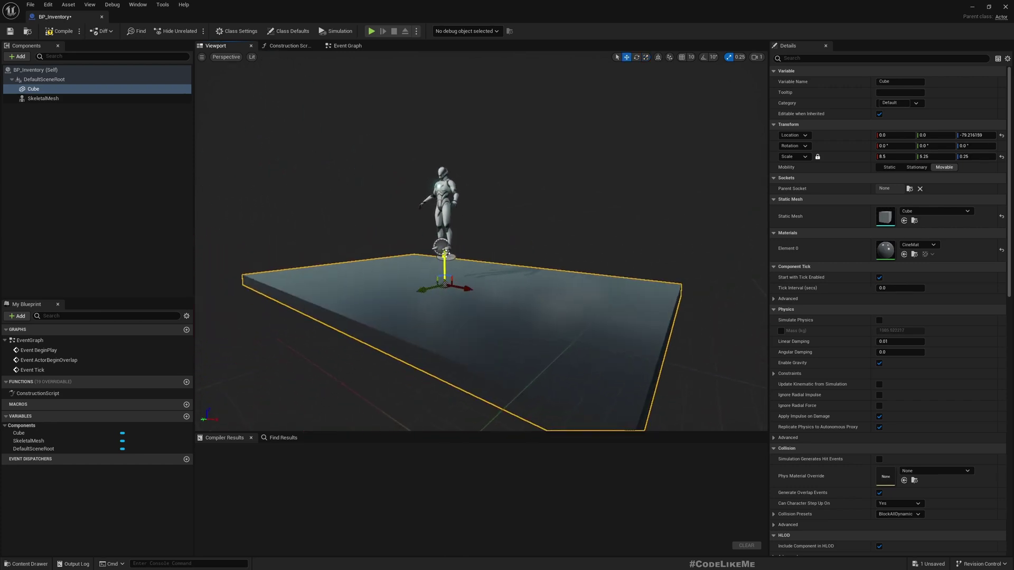
- Raise the slab to about Z -11 so its surface meets the mannequin's feet
drag(444, 254, 449, 230)
right_drag(449, 230, 476, 232)
key(d)
key(w)
right_drag(476, 277, 469, 280)
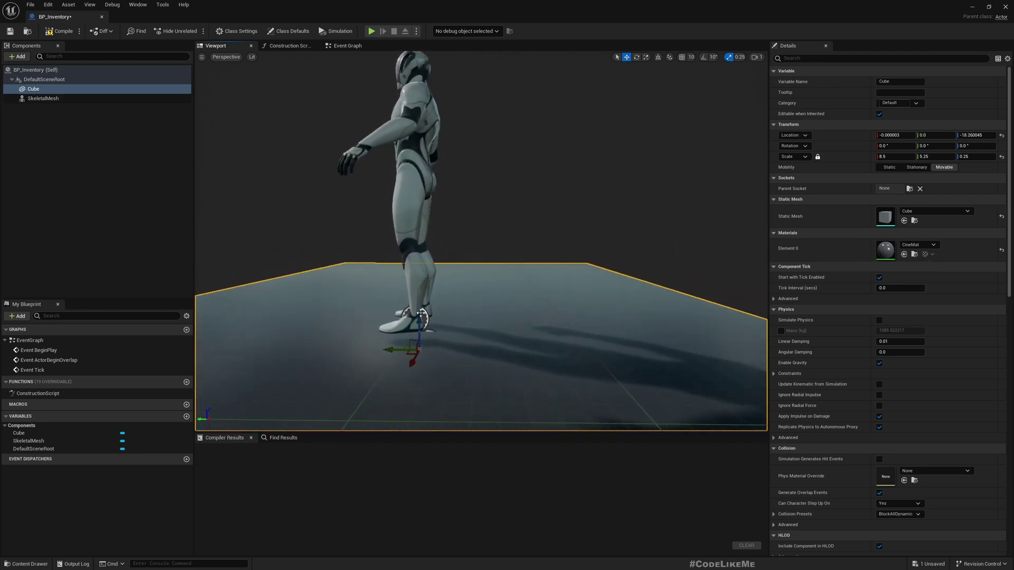
drag(419, 314, 416, 308)
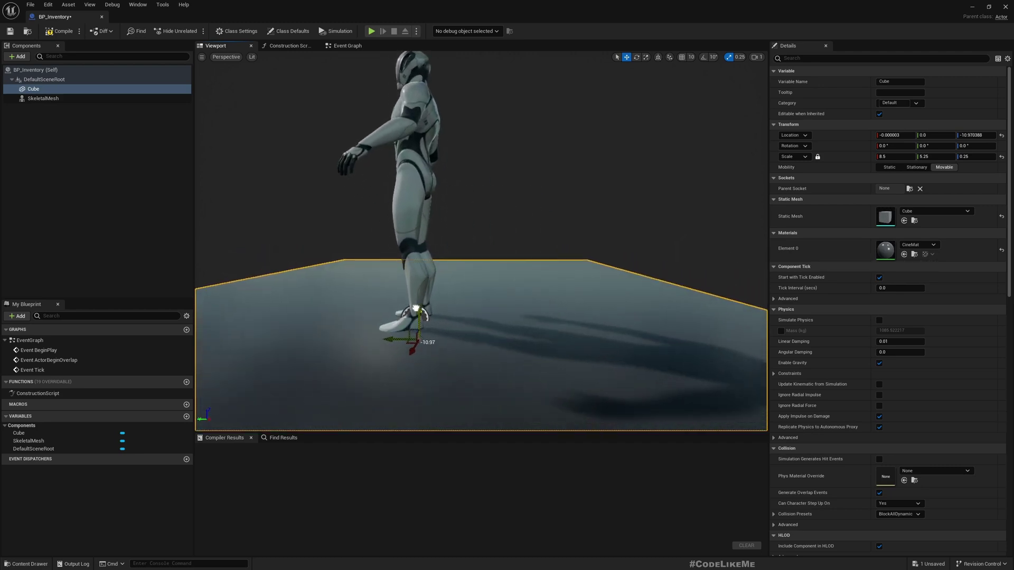
- Rename the Cube component as floor
key(s)
right_drag(460, 302, 504, 294)
key(a)
click(54, 90)
click(53, 93)
text(floor)
key(Return)
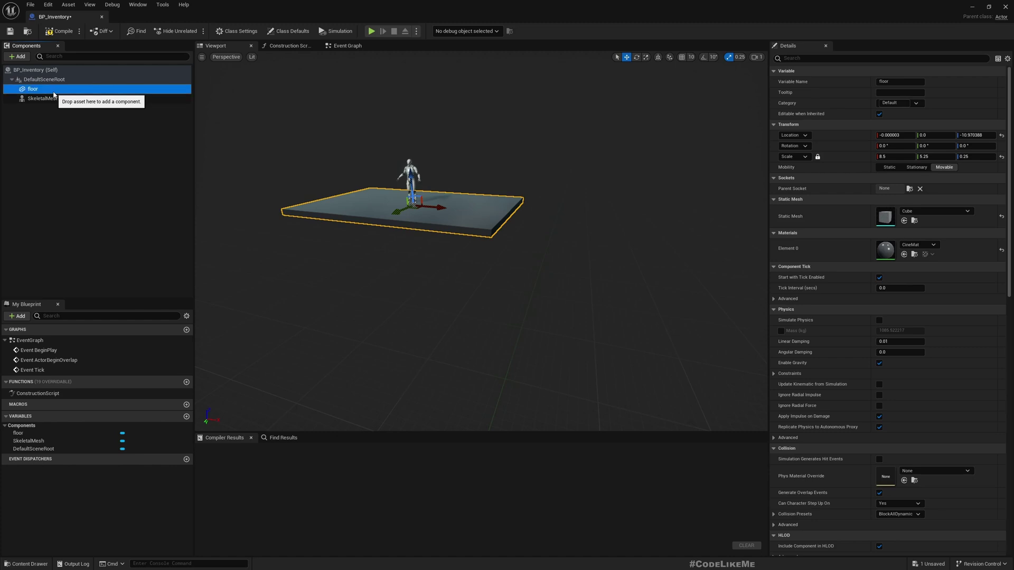
- Duplicate the floor component and name the copy wall
key(ctrl+d)
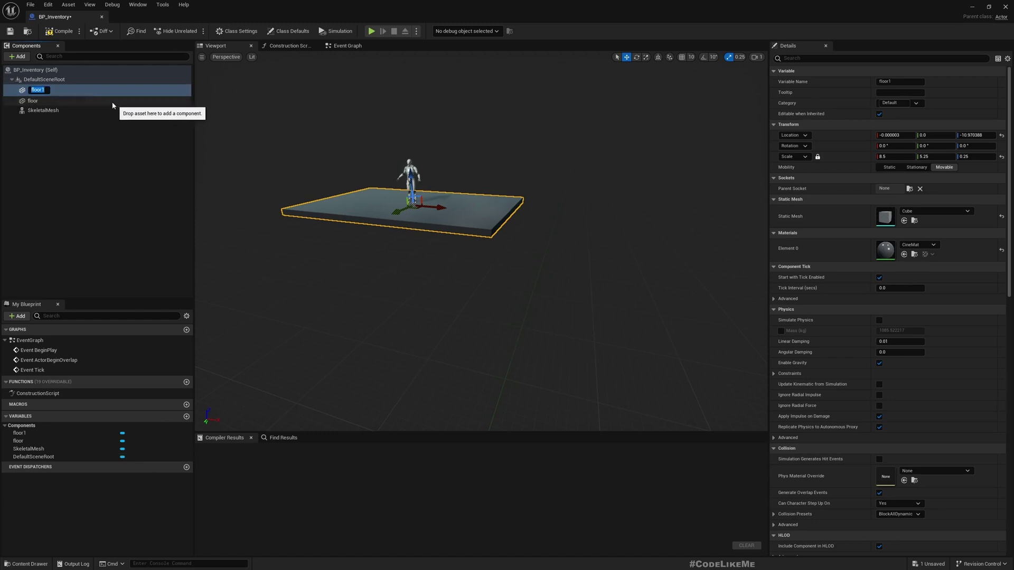
text(wall)
key(Return)
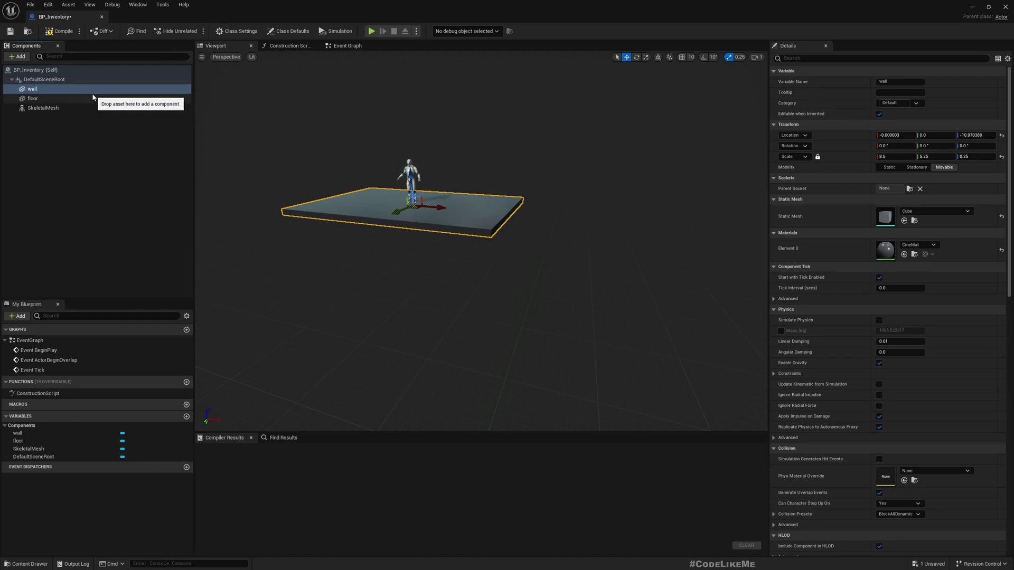
- Turn on 10° rotation snapping and rotate the wall 90° about the X axis so it stands upright
key(f)
key(e)
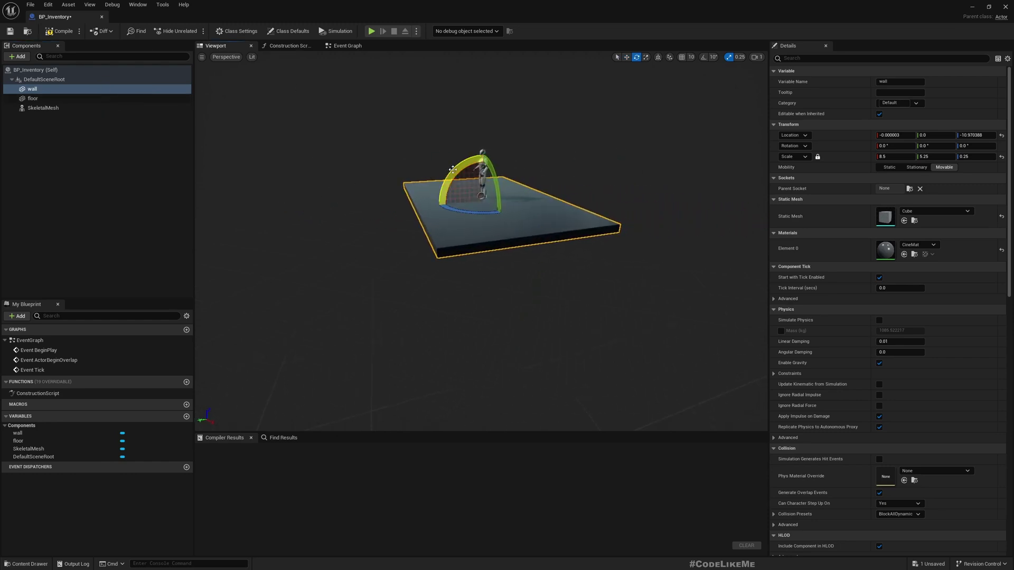
drag(453, 170, 440, 209)
key(ctrl+z)
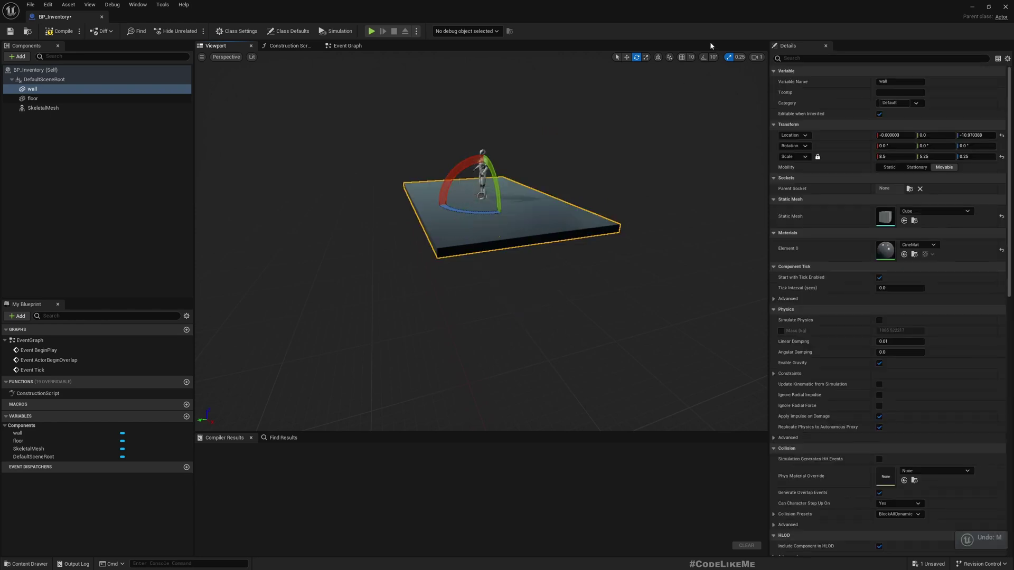
click(703, 57)
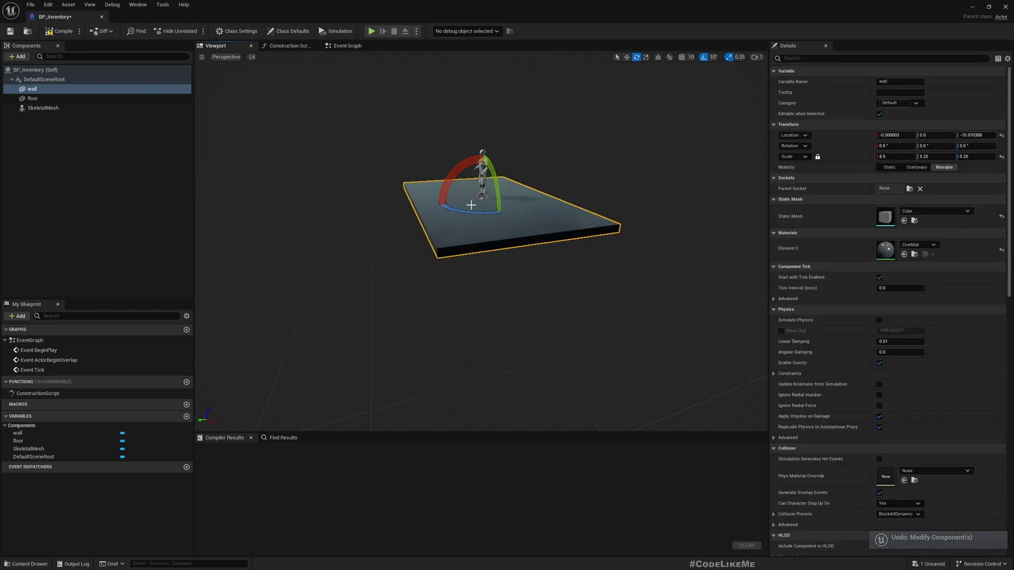
drag(468, 175, 507, 201)
- Move the upright wall along Y to about -244, near the long edge of the floor
key(w)
drag(446, 204, 512, 200)
key(a)
right_drag(511, 200, 644, 204)
mouse_move(514, 228)
right_down()
mouse_move(602, 227)
mouse_move(514, 229)
right_up()
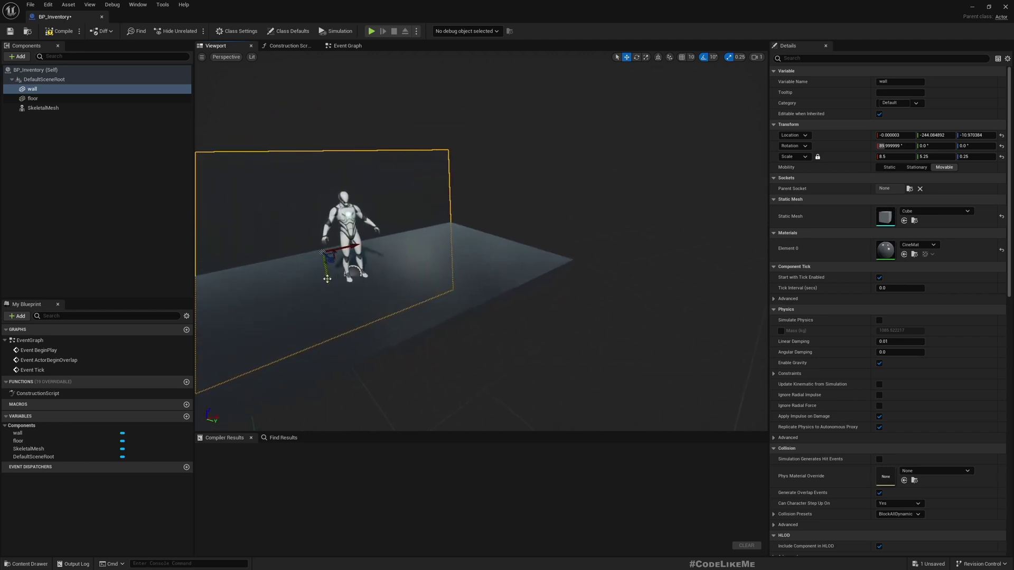
drag(327, 279, 316, 227)
key(ctrl+z)
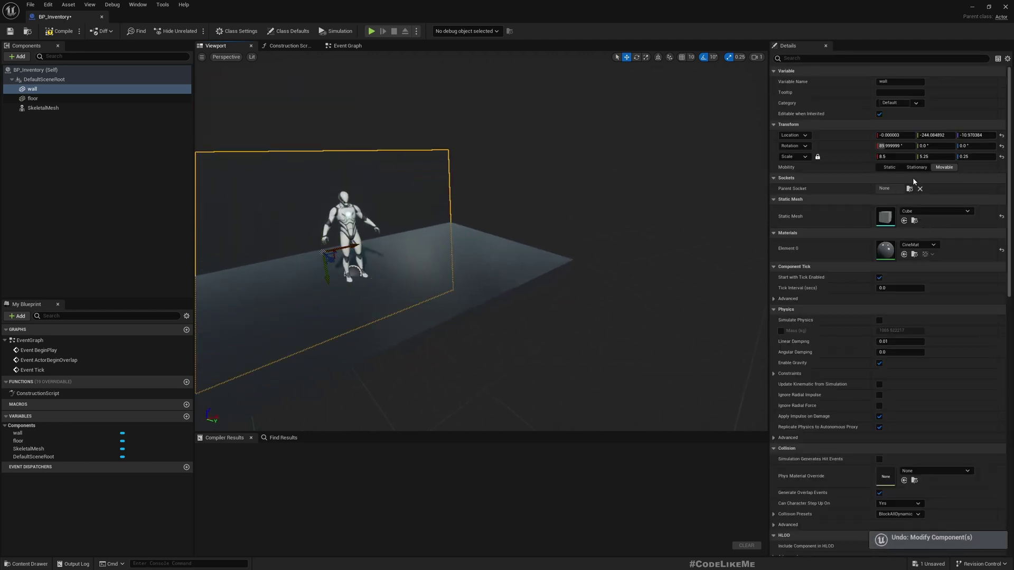
- Scale the wall along Y to 9.0 to make it taller and compile the blueprint
key(s)
right_drag(359, 266, 391, 267)
key(r)
drag(410, 291, 410, 316)
key(w)
right_drag(420, 263, 333, 266)
key(d)
click(60, 31)
key(f)
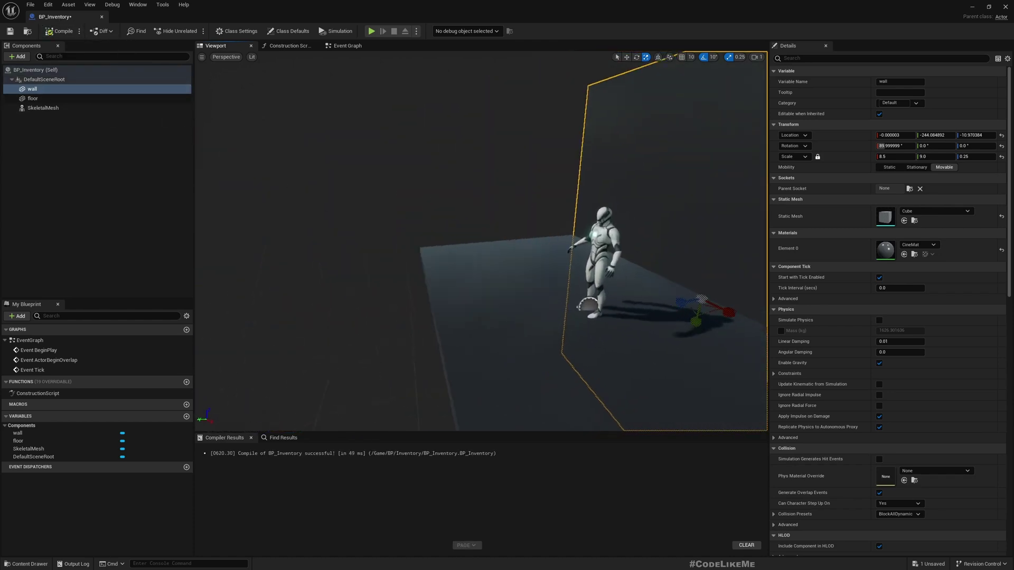
- Add a Camera component under the wall component
click(17, 56)
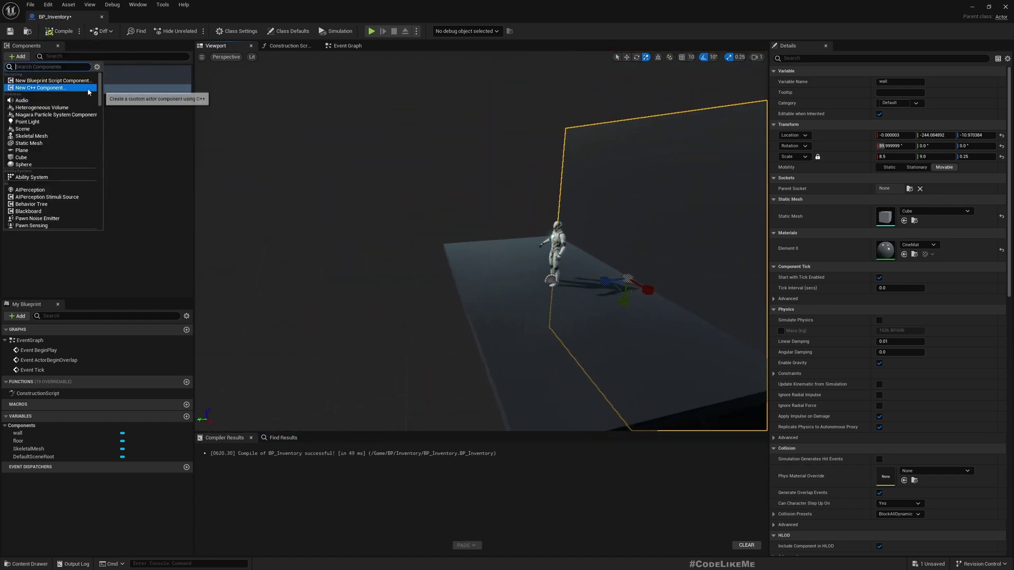
text(camera)
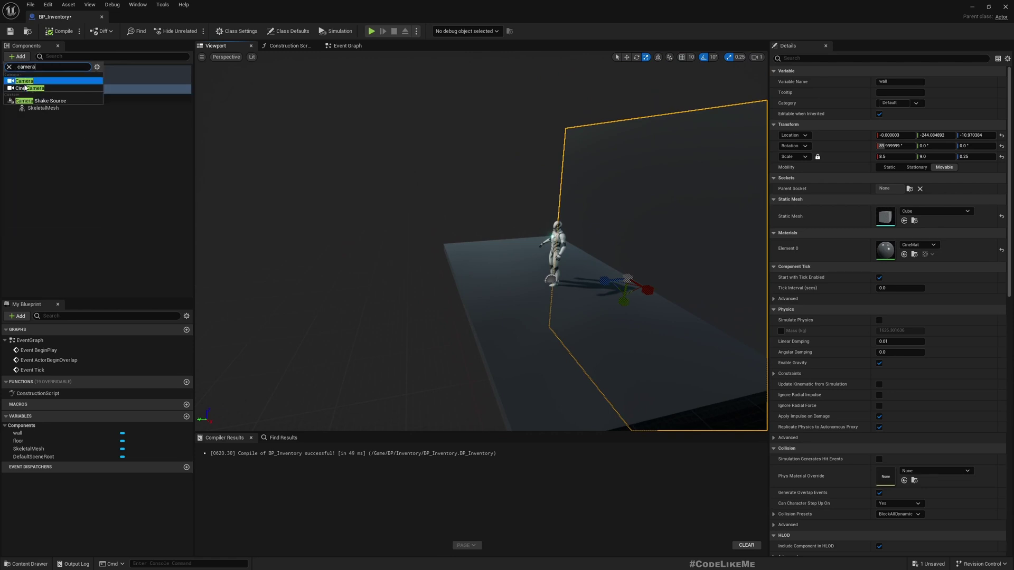
click(25, 82)
- Position the camera in front of the mannequin at about Y -20, Z 2278 and rotate it to about -80°, -90°, -10° to face it
key(s)
mouse_move(461, 282)
right_down()
mouse_move(438, 299)
mouse_move(486, 303)
mouse_move(473, 296)
right_up()
key(w)
key(e)
drag(390, 235, 228, 147)
key(w)
right_drag(370, 211, 454, 217)
right_drag(356, 166, 356, 167)
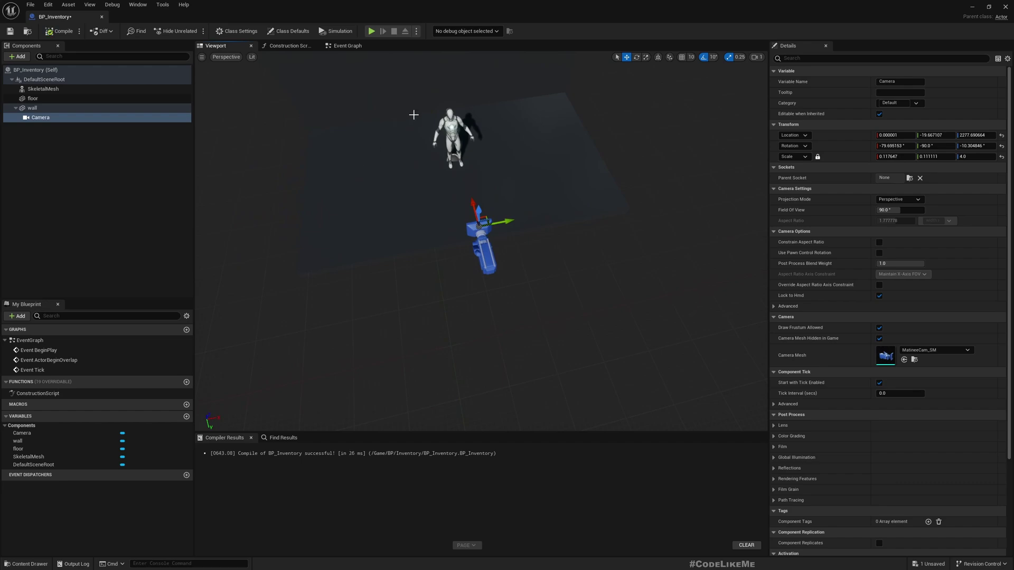
right_drag(433, 114, 433, 114)
- Compile and save BP_Inventory, and dock its editor beside the Main level
click(58, 30)
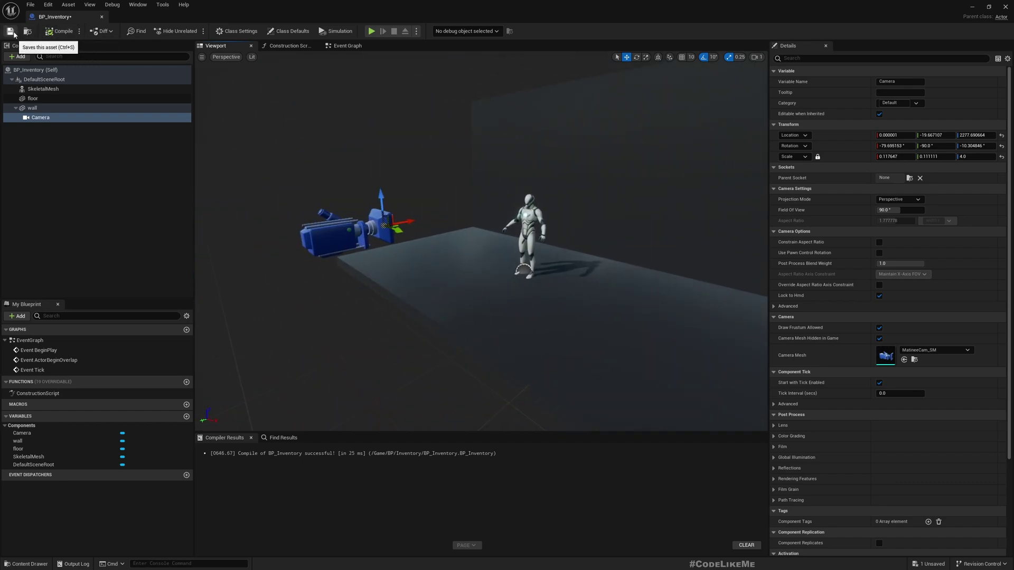
click(10, 30)
mouse_move(45, 20)
mouse_down()
mouse_move(158, 37)
mouse_move(59, 20)
mouse_up()
click(59, 20)
click(137, 17)
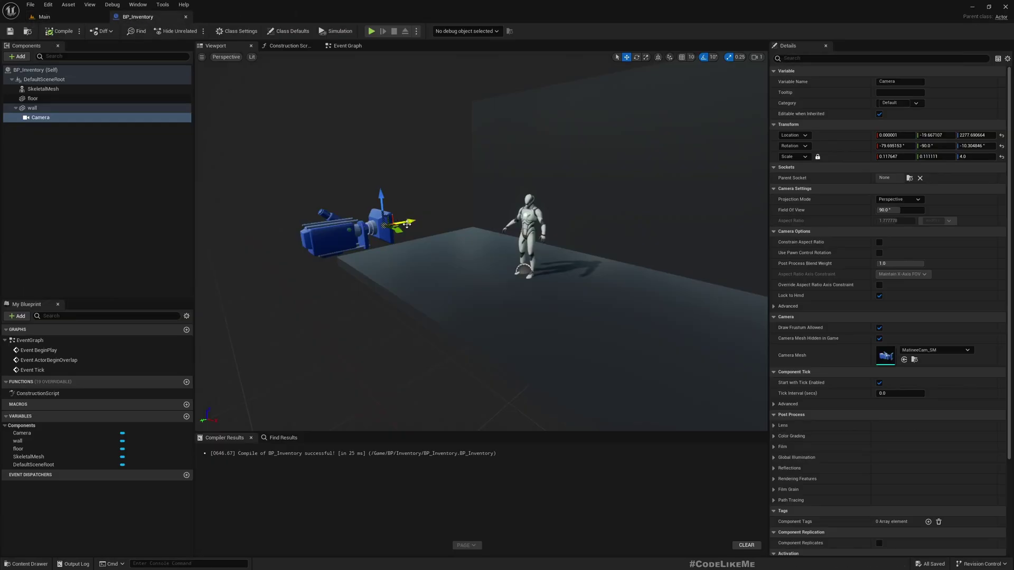
- Place an instance of BP_Inventory in the Main level near the player start
right_drag(448, 236, 570, 240)
drag(448, 235, 371, 188)
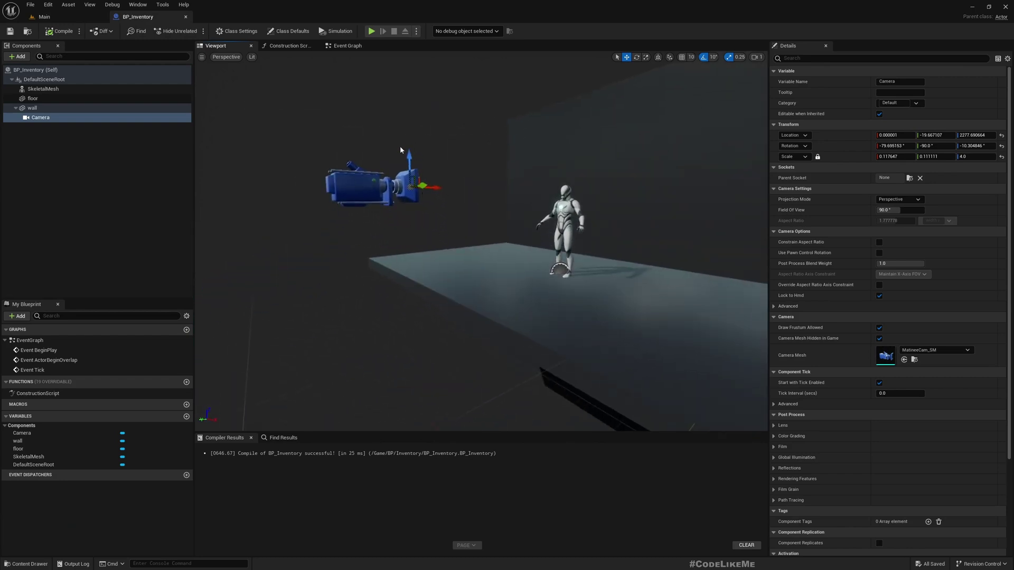
click(70, 21)
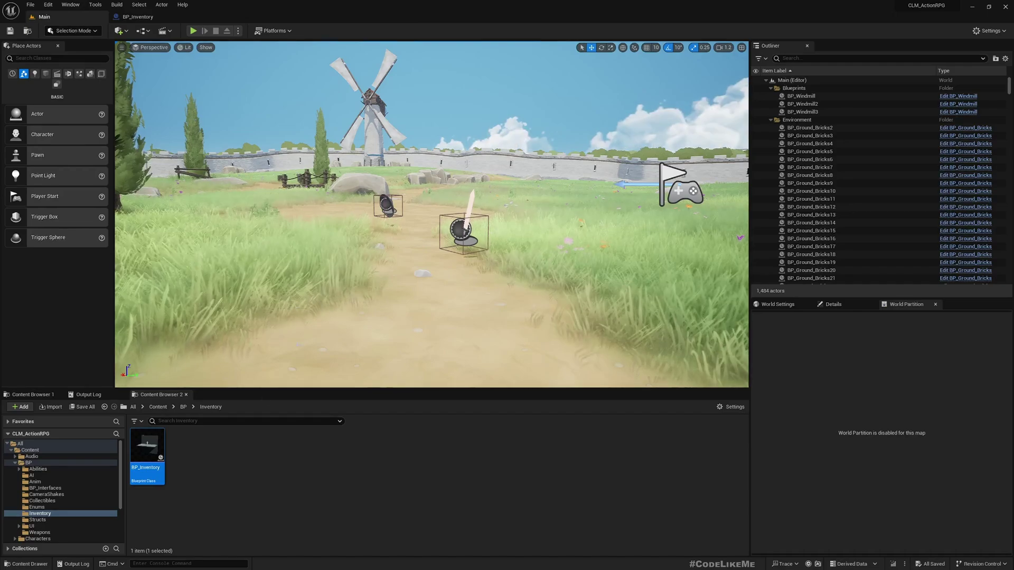
drag(147, 446, 458, 292)
right_drag(528, 287, 581, 267)
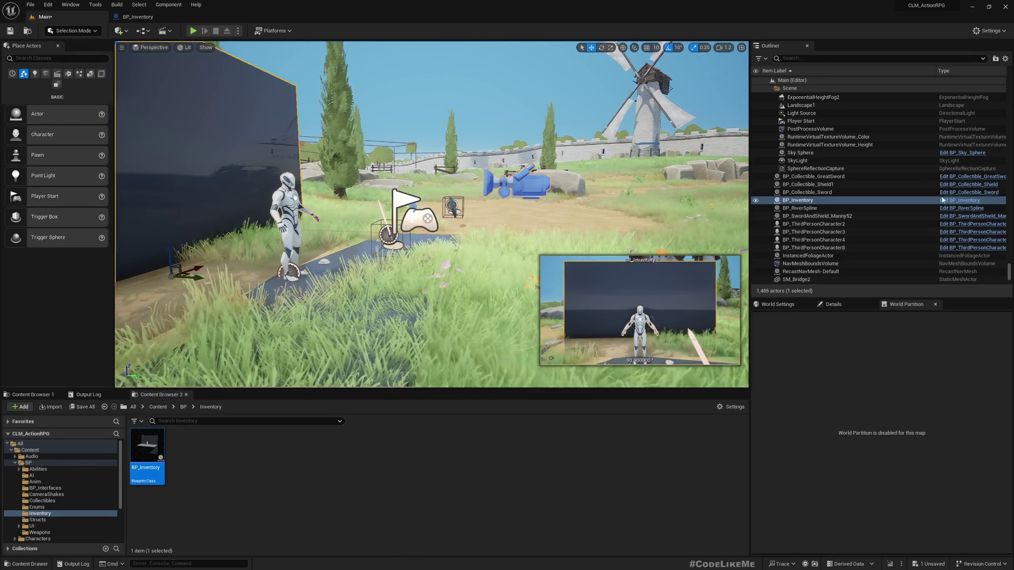
- Try to move the placed actor's wall component to Z 5000 and Y about -20044, and reset its location
click(833, 304)
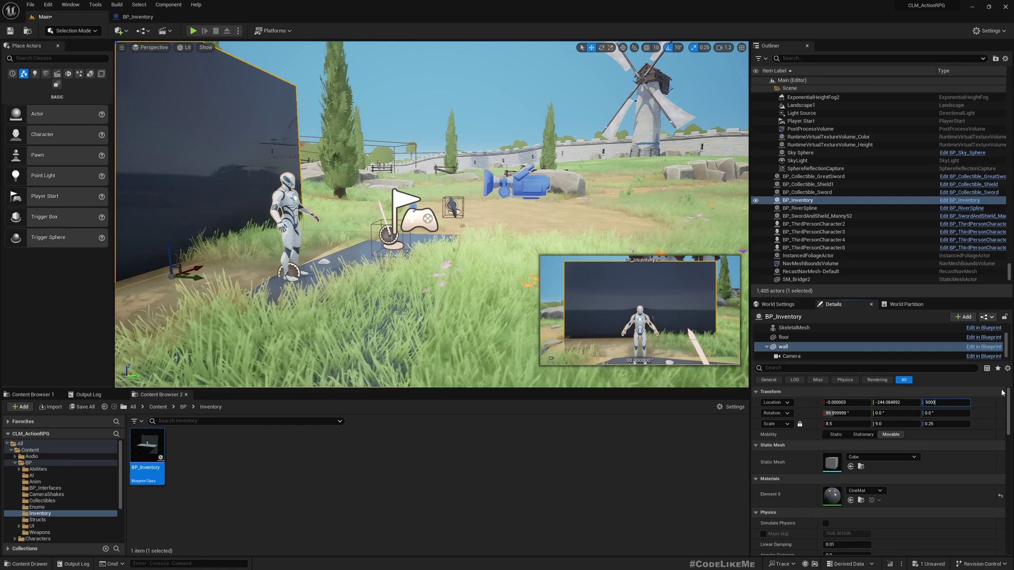
key(Return)
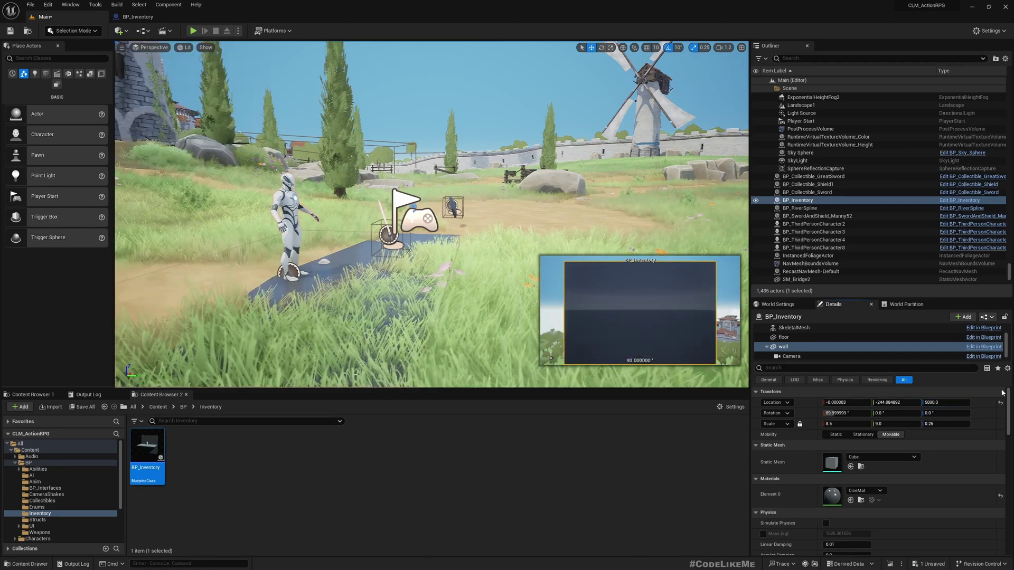
click(856, 403)
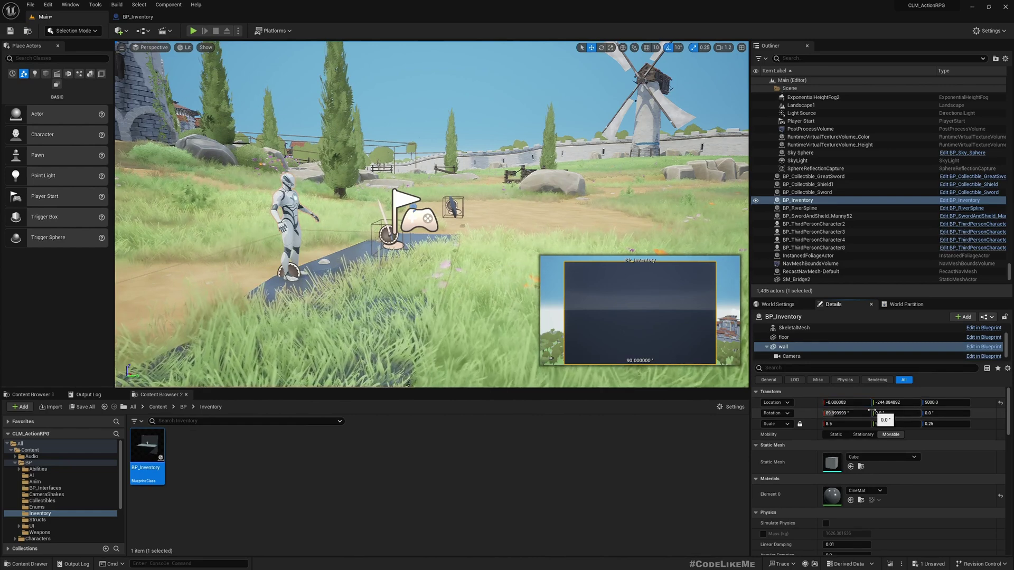
click(908, 402)
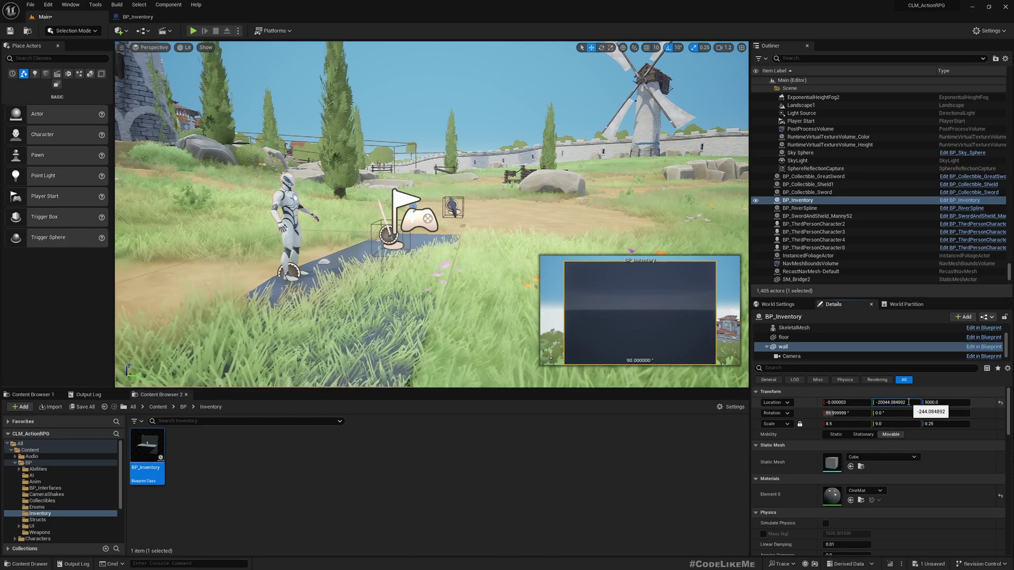
key(Return)
key(f)
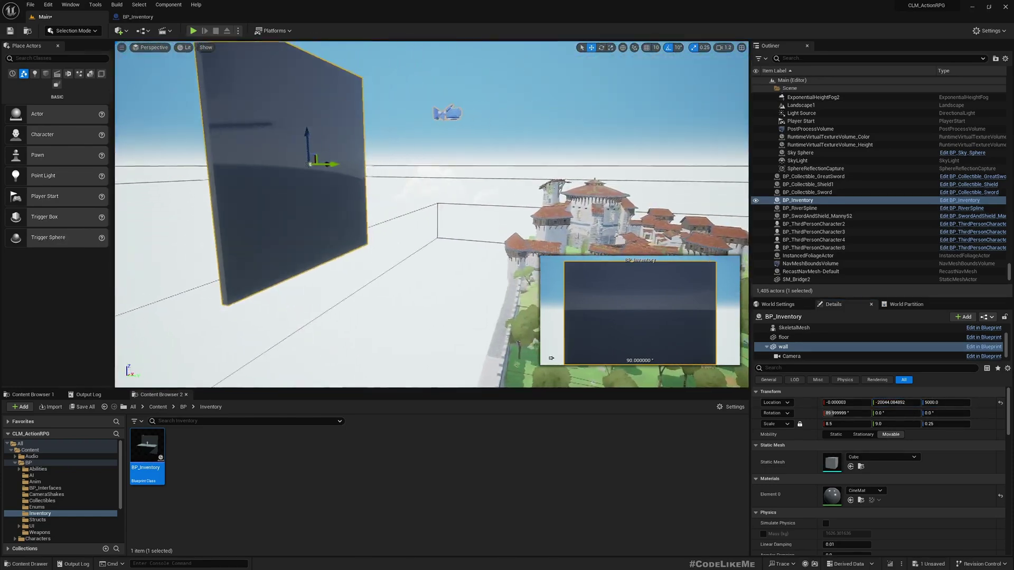
click(1000, 403)
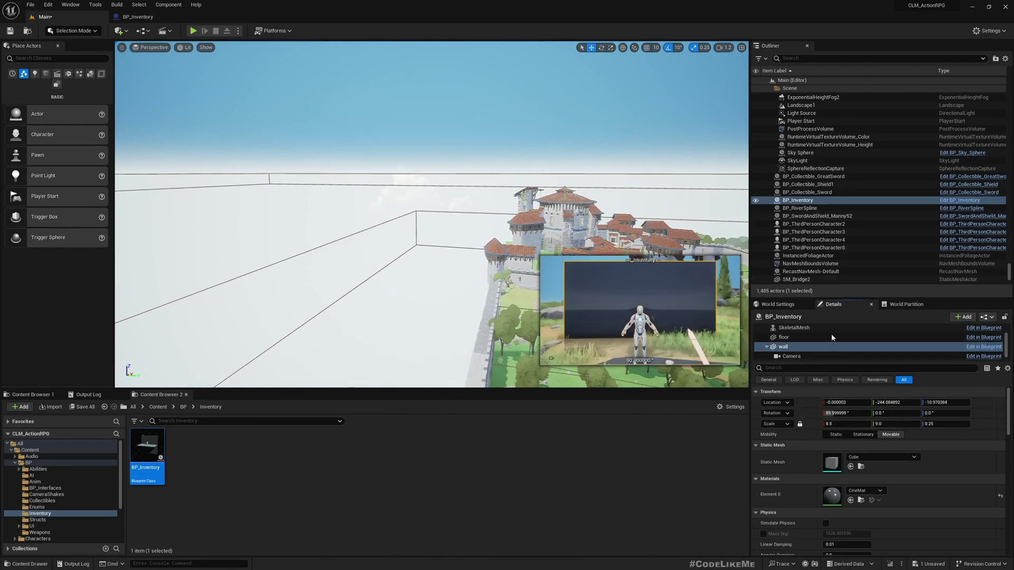
- Set the location of the whole placed BP_Inventory actor to Z 5000 and Y about 40532, far from the playable map
click(787, 328)
scroll(788, 331, up, 2)
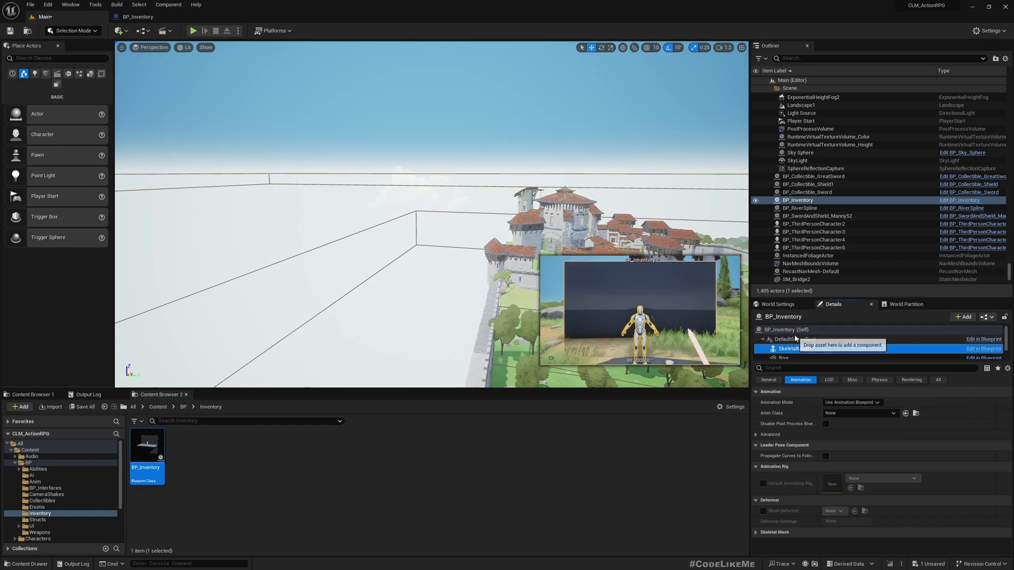
click(850, 331)
click(957, 392)
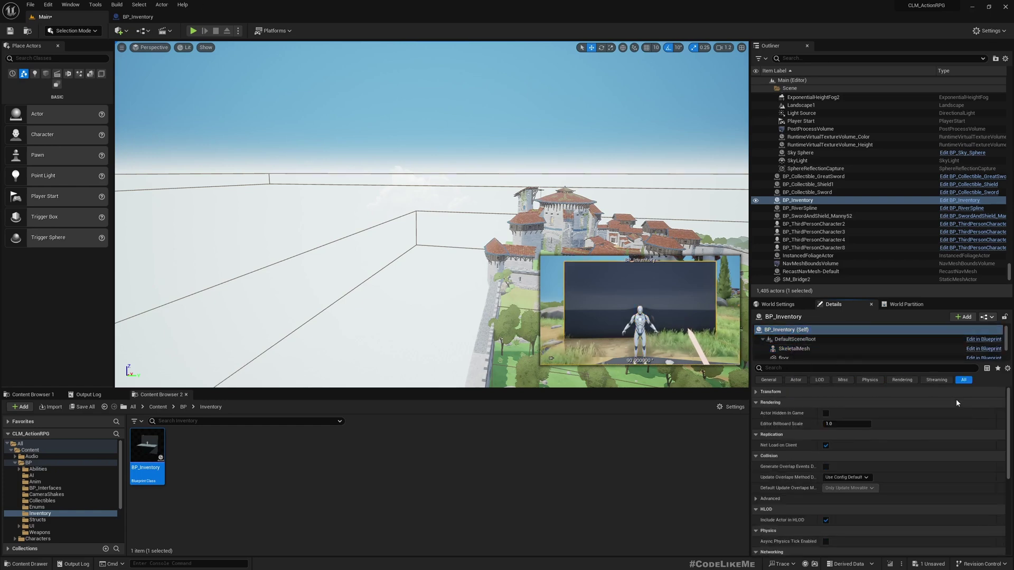
click(934, 392)
click(943, 402)
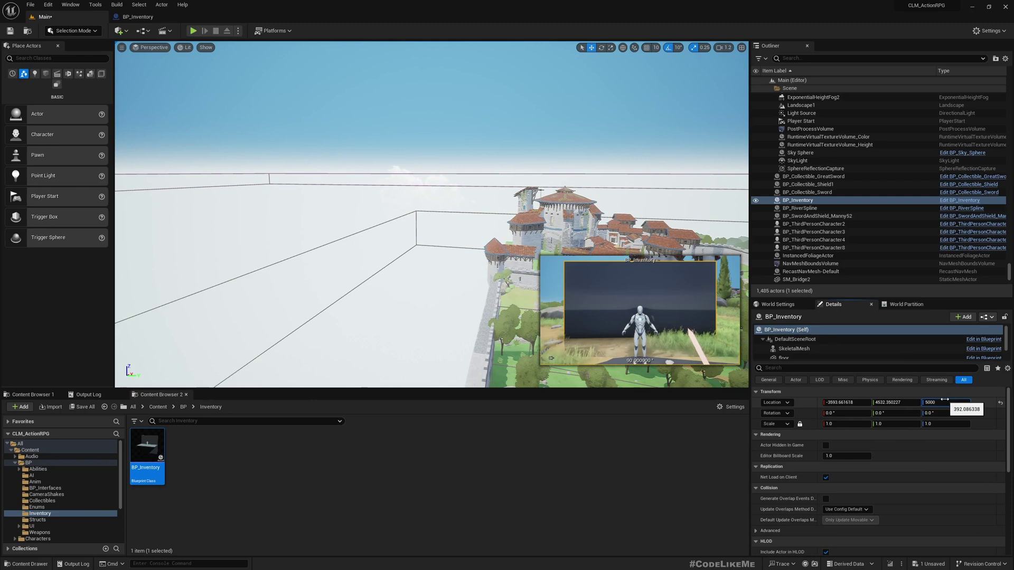
text(5000)
key(Return)
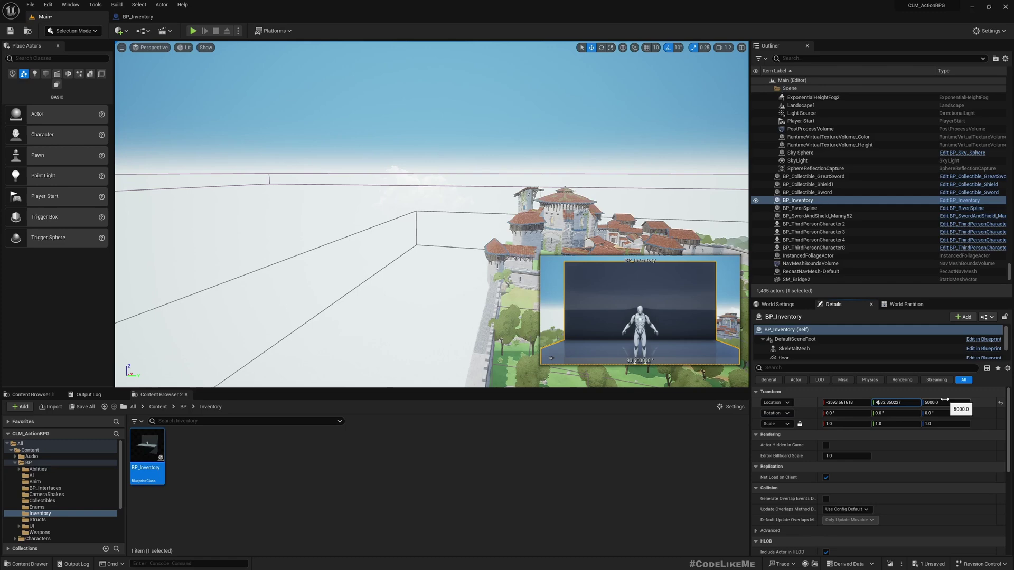
text(0)
key(Return)
- Search the level's actors for "inv" and focus the view on the placed BP_Inventory
click(660, 286)
right_drag(659, 286, 855, 289)
key(s)
right_drag(435, 303, 402, 318)
click(823, 58)
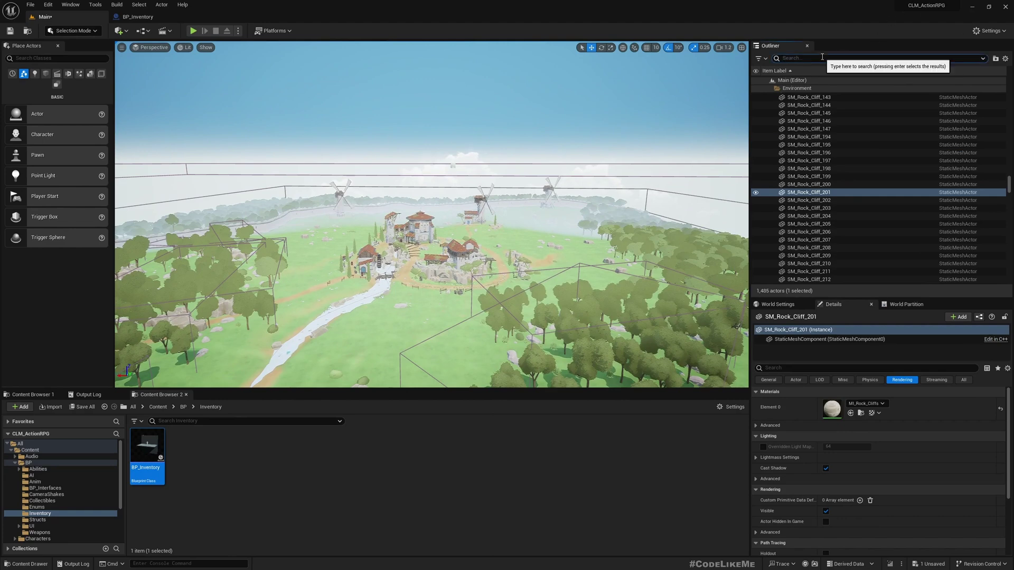
text(inv)
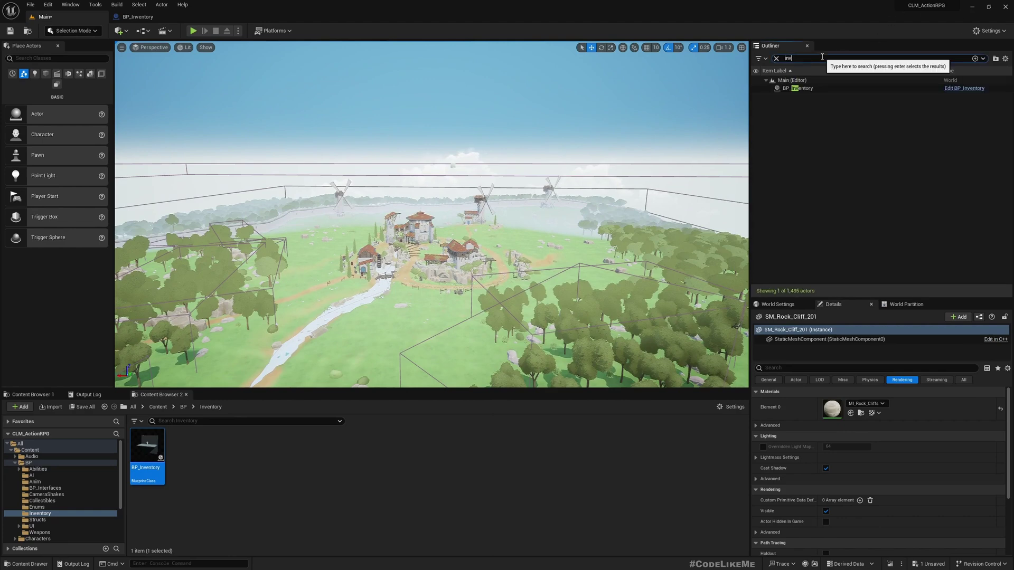
double_click(798, 88)
key(a)
right_drag(369, 211, 592, 214)
key(w)
right_drag(515, 135, 515, 122)
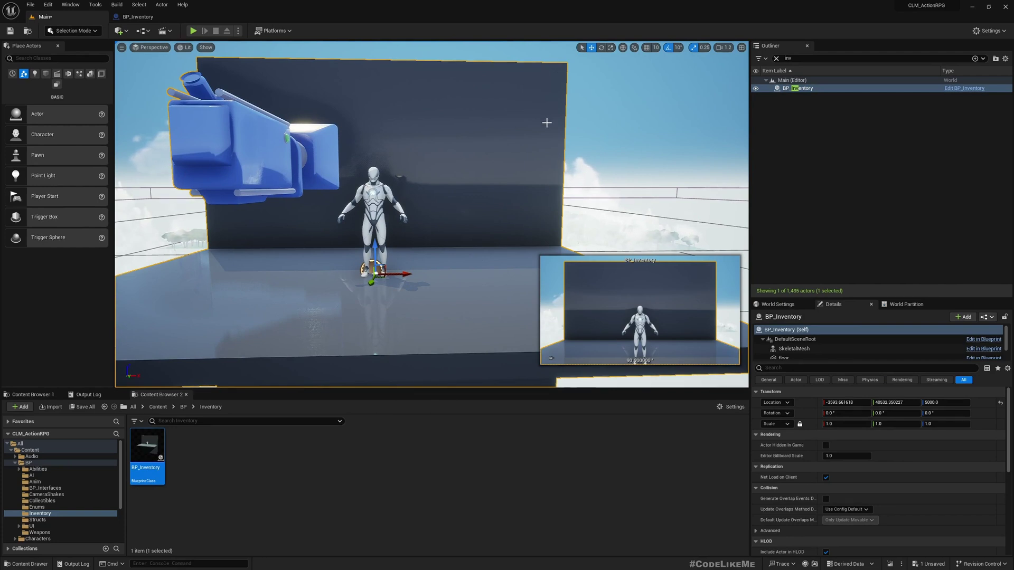
- Move the placed actor's camera closer to the mannequin, at about Y -19, Z 1708, and level its rotation to about -90°, -90°, 0°
key(a)
right_drag(545, 139, 687, 140)
key(d)
right_drag(475, 143, 496, 142)
click(393, 174)
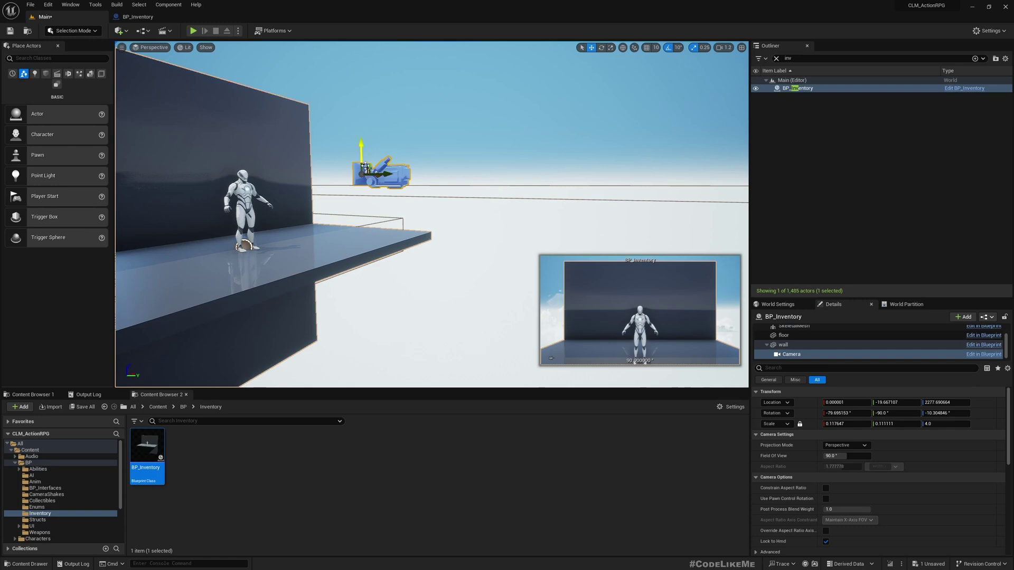
drag(361, 143, 302, 168)
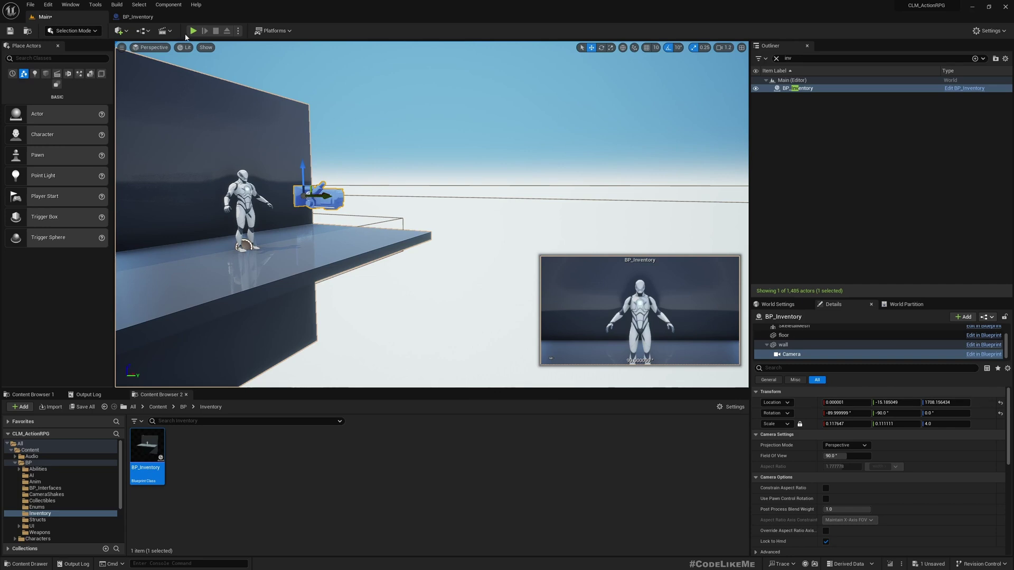
- Add a custom event to the event graph of BP_Inventory below Event Tick
click(137, 19)
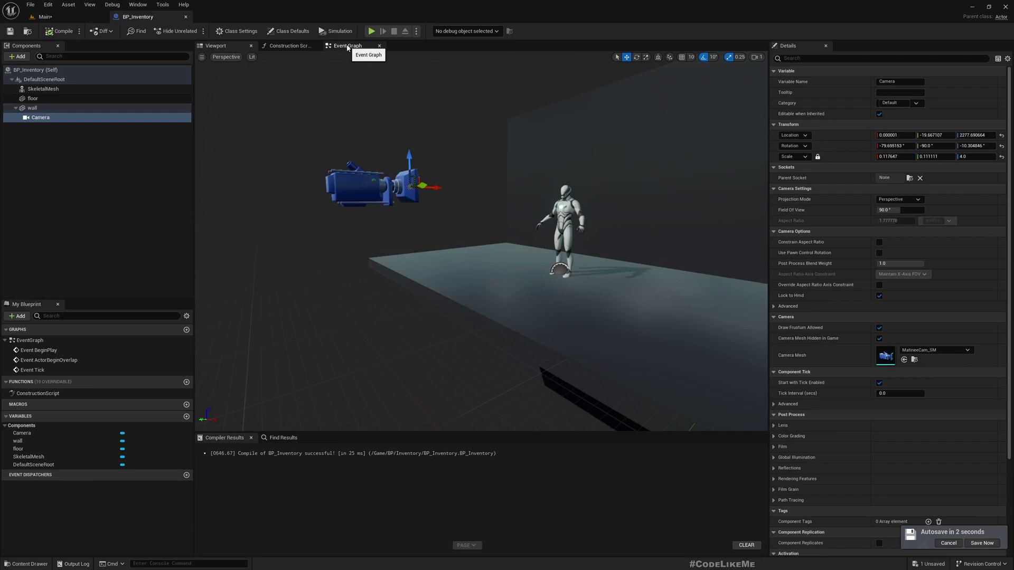
click(347, 47)
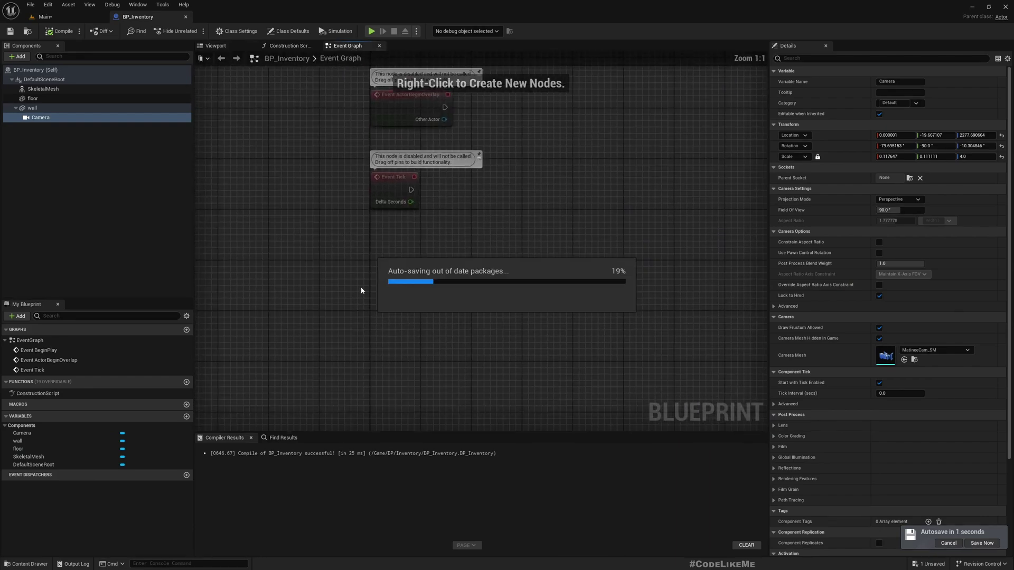
right_click(373, 300)
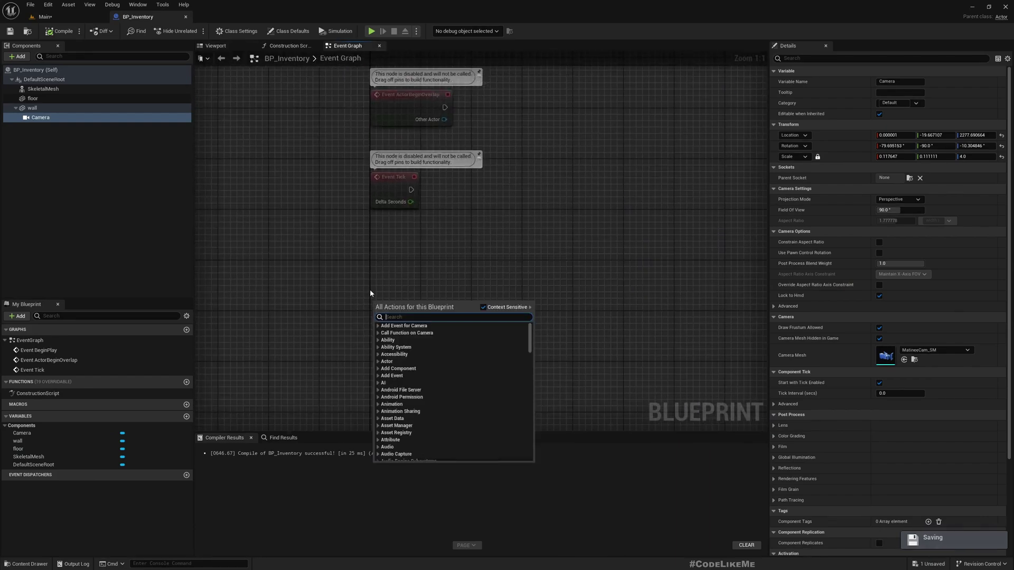
text(custom event)
key(Return)
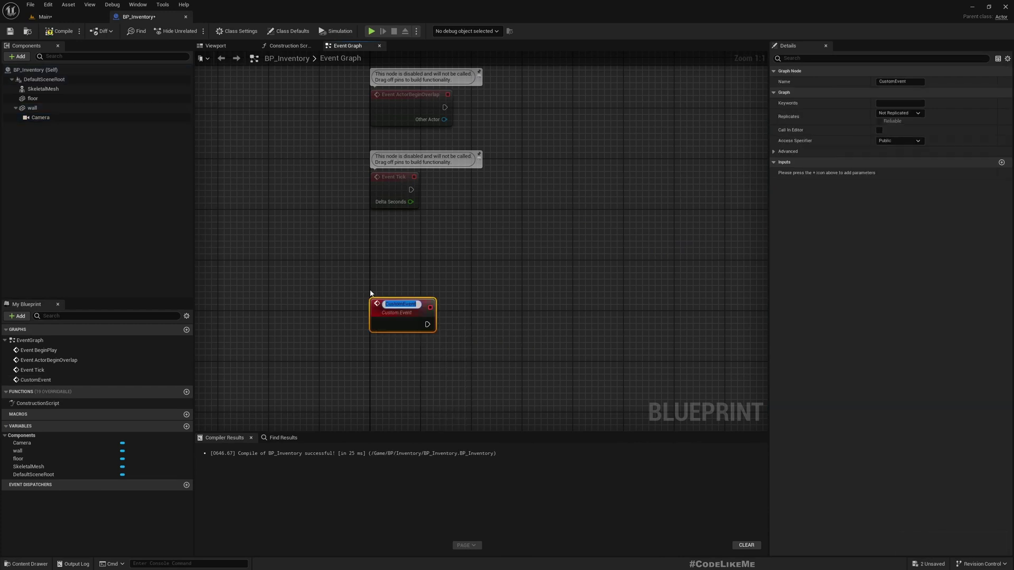
text(OpenInvento)
key(ctrl+a)
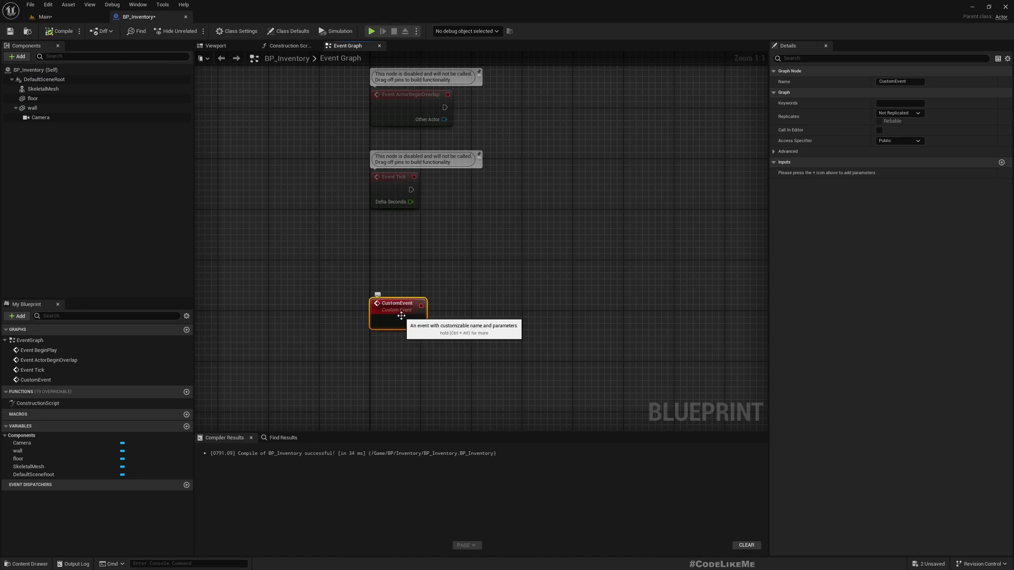
- Rename the custom event as EnterInventoryMode
key(F2)
text(WE)
key(BackSpace)
key(BackSpace)
text(EnterInventoryMode)
key(Return)
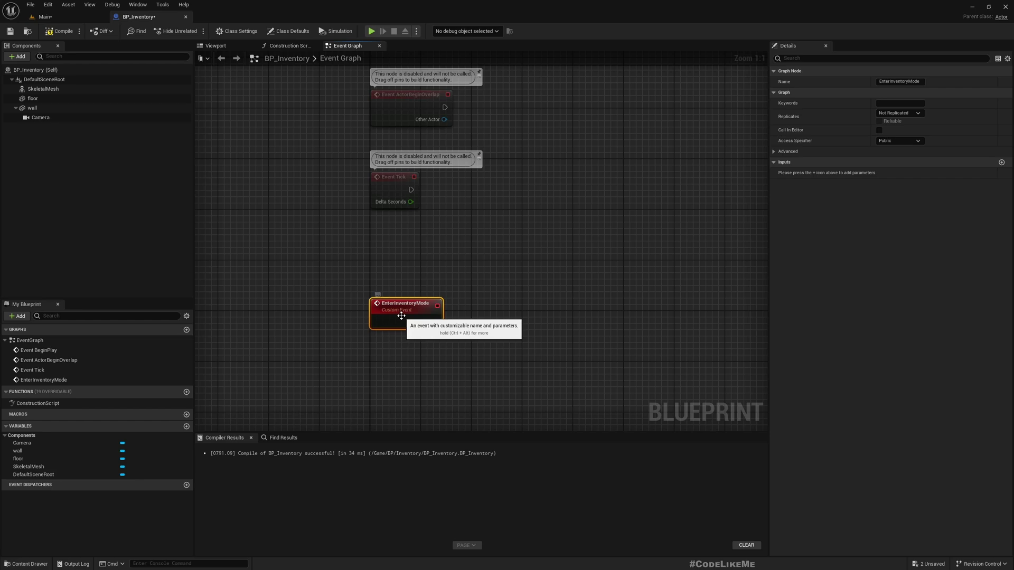
- Add a Get Player Character node just below the EnterInventoryMode event
right_drag(430, 378, 339, 301)
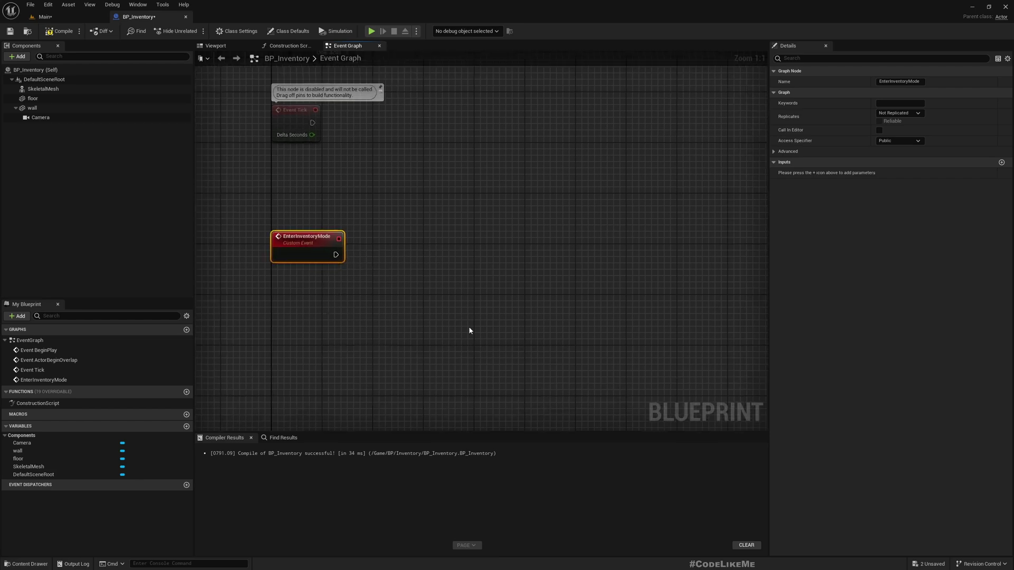
right_click(372, 336)
text(get player cha)
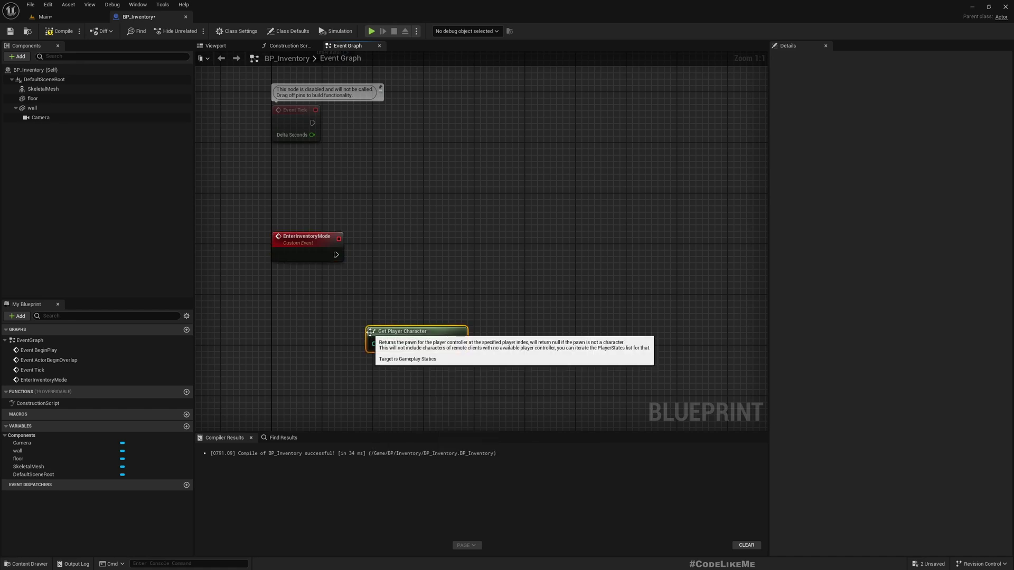
click(412, 366)
right_drag(430, 401, 392, 370)
drag(381, 305, 338, 285)
- Promote the Get Player Character return value to a variable named Player and connect its Set node to the EnterInventoryMode event
right_click(374, 293)
click(331, 333)
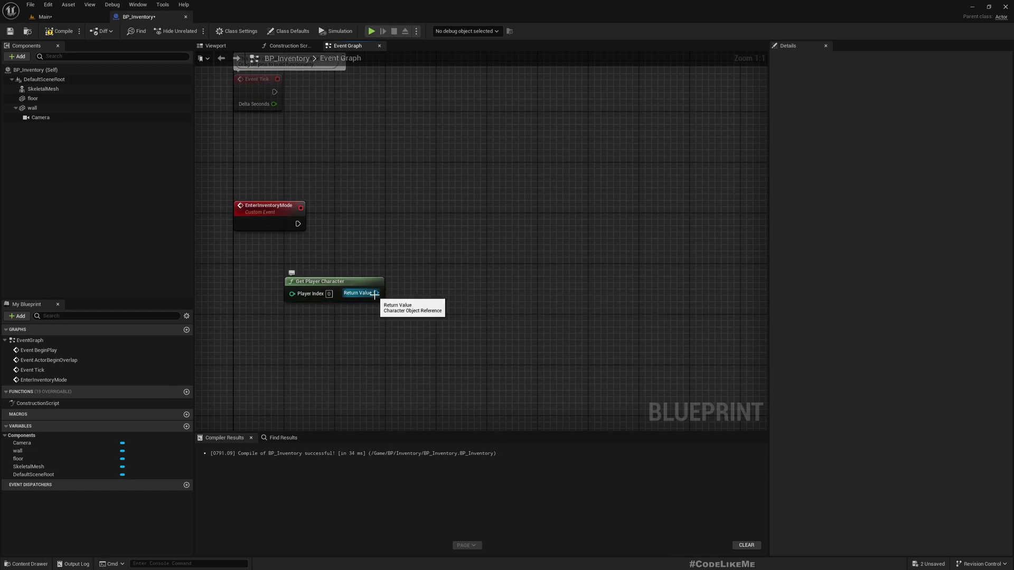
right_click(375, 293)
click(396, 311)
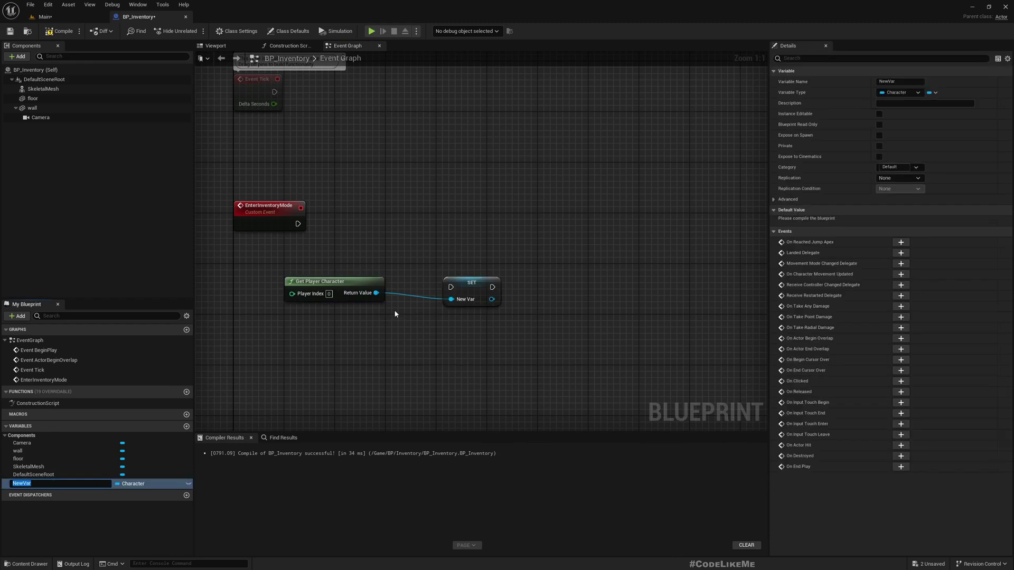
text(Player)
key(Return)
drag(299, 224, 474, 222)
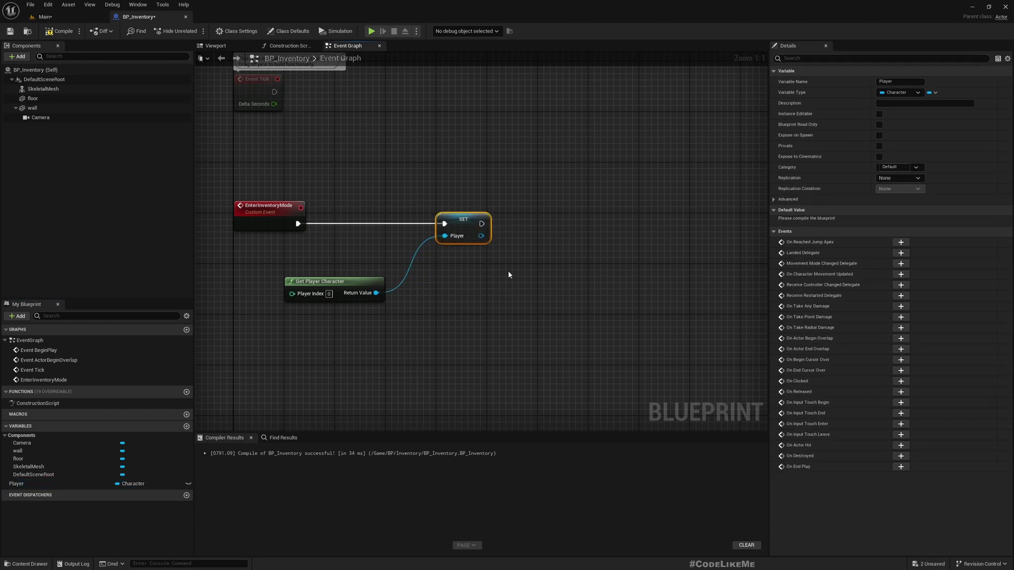
- Add a Disable Input node from the Set Player output, placed beside the Set node with execution and Target connected
right_drag(519, 293, 332, 307)
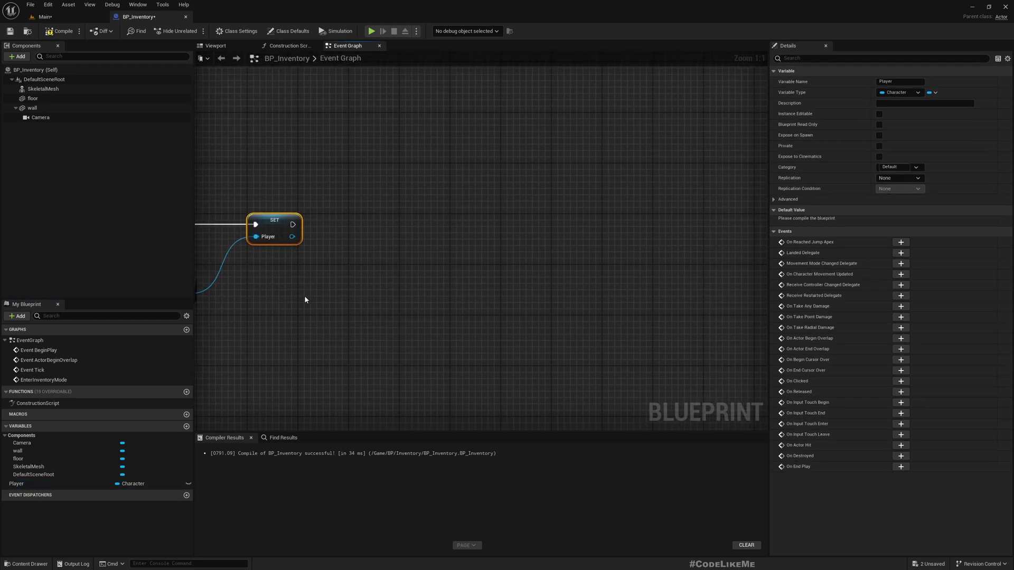
right_drag(281, 285, 323, 283)
drag(335, 235, 365, 266)
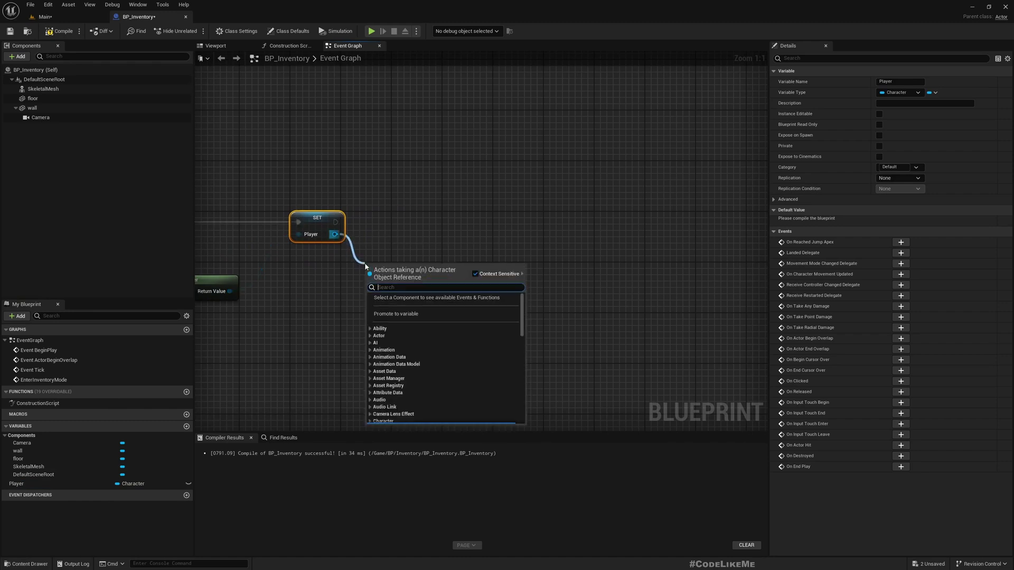
text(disable input)
key(Return)
drag(365, 264, 391, 201)
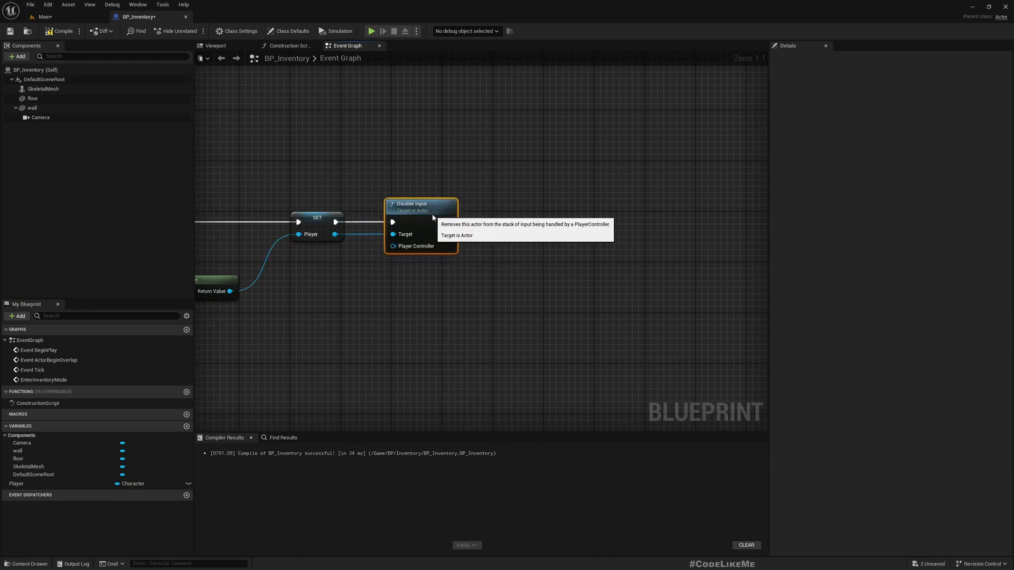
- Add a Get Player Controller node feeding Disable Input's Player Controller pin and place it below the Set Player node
right_drag(408, 310, 338, 317)
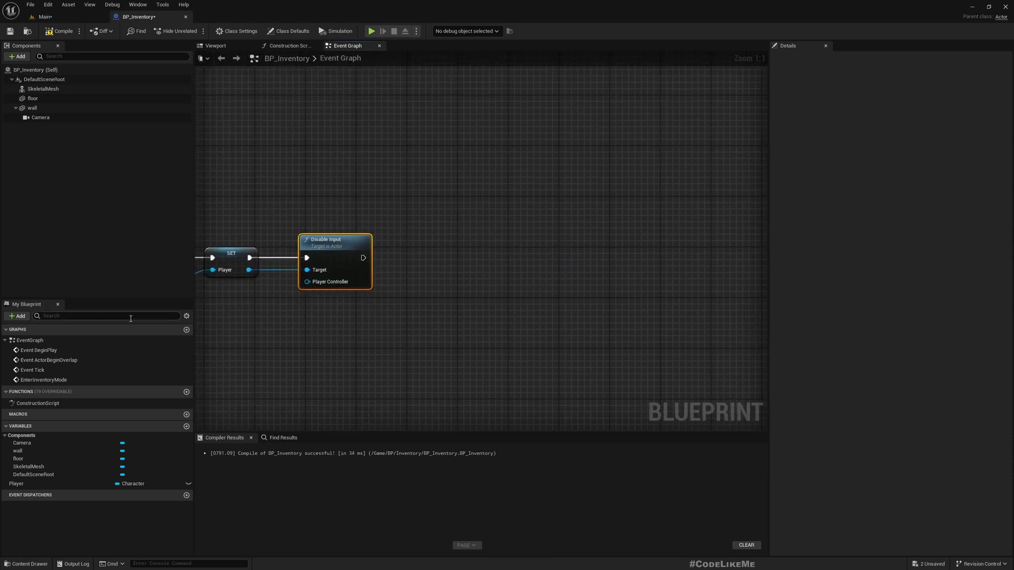
right_drag(218, 321, 356, 252)
drag(445, 213, 322, 287)
text(getplayerc)
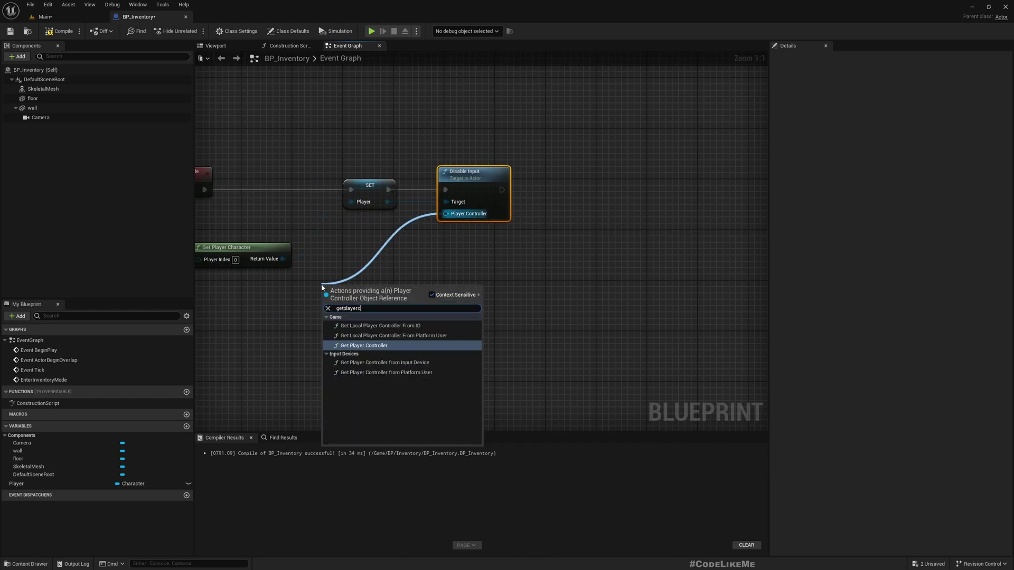
key(Return)
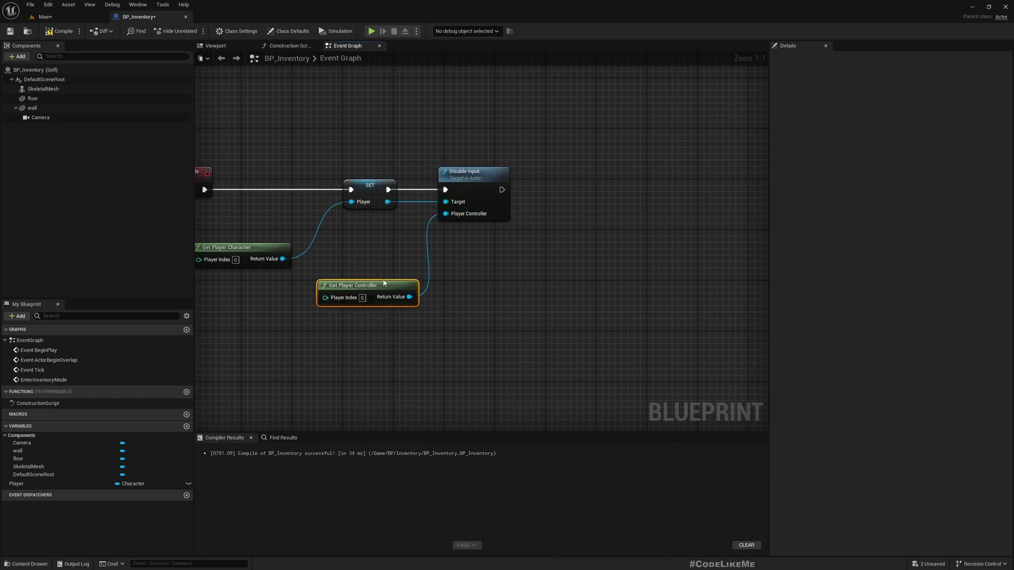
drag(385, 290, 290, 297)
- Place a Get node for the Player variable in the graph below Disable Input
right_drag(338, 323, 247, 380)
right_drag(385, 305, 384, 263)
drag(310, 222, 362, 270)
drag(25, 484, 425, 272)
click(438, 277)
right_drag(485, 304, 364, 323)
right_click(338, 286)
click(366, 268)
- Add a Get Actor Transform node from the Player reference and straighten the connection between the two nodes
drag(339, 288, 376, 299)
text(get)
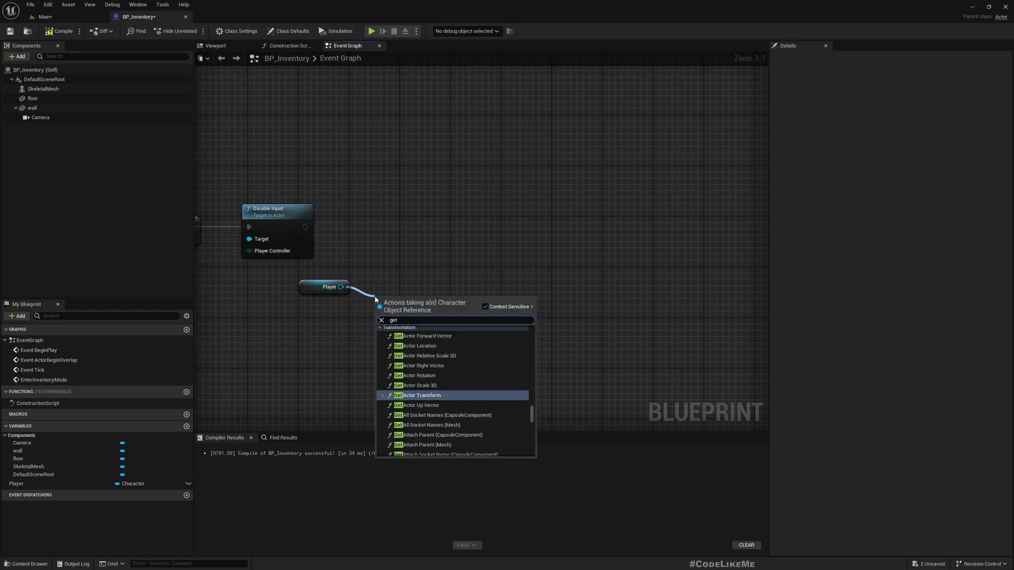
text( actor trans)
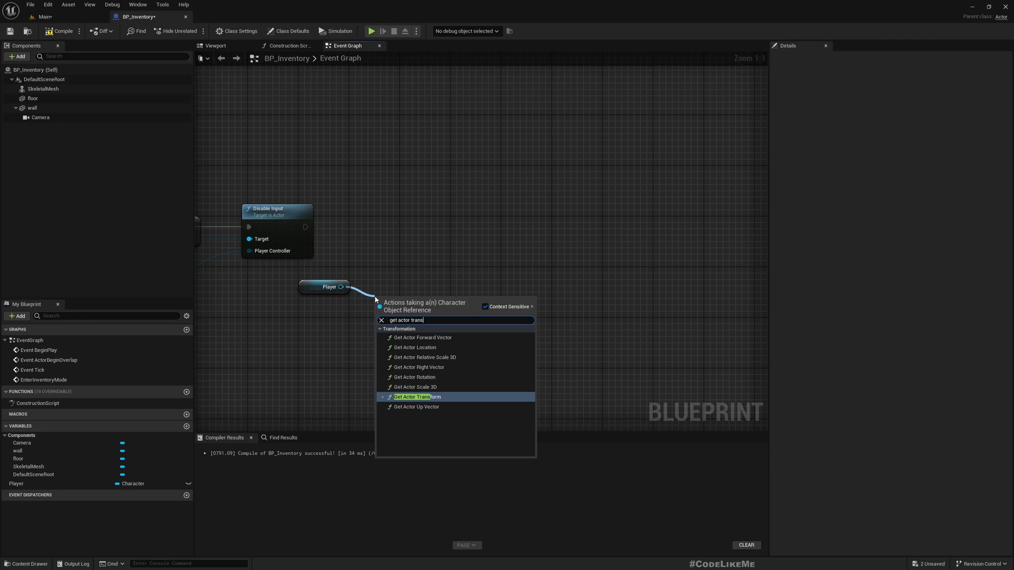
key(Return)
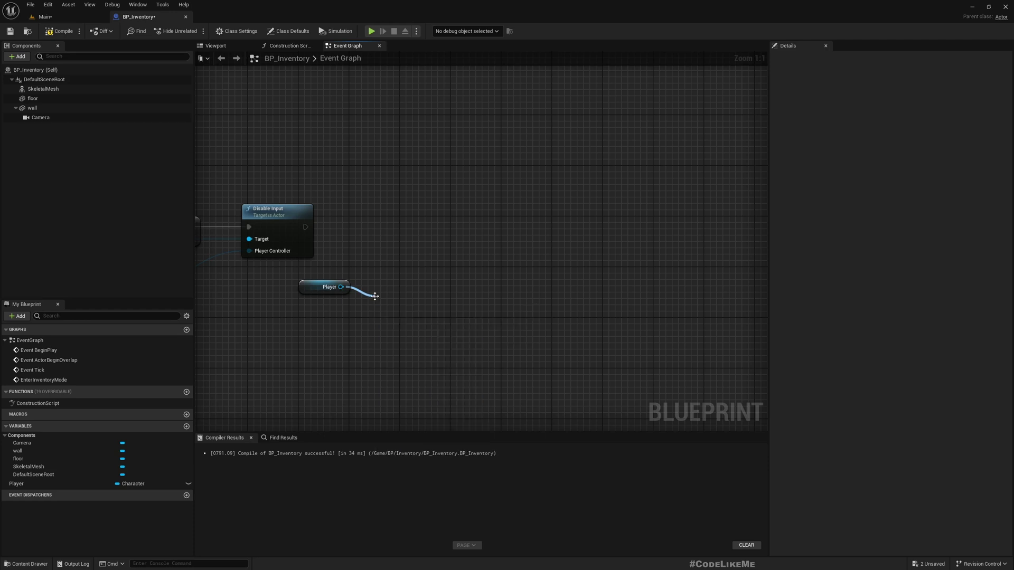
key(q)
drag(316, 267, 380, 304)
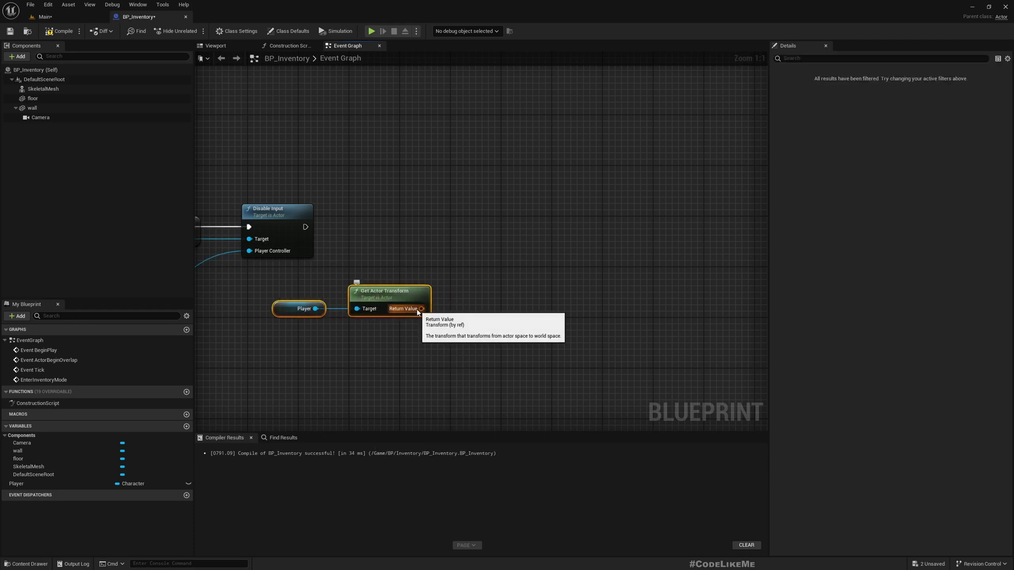
- Promote the Get Actor Transform return value to a variable named PlayerTransform
right_click(417, 312)
click(455, 327)
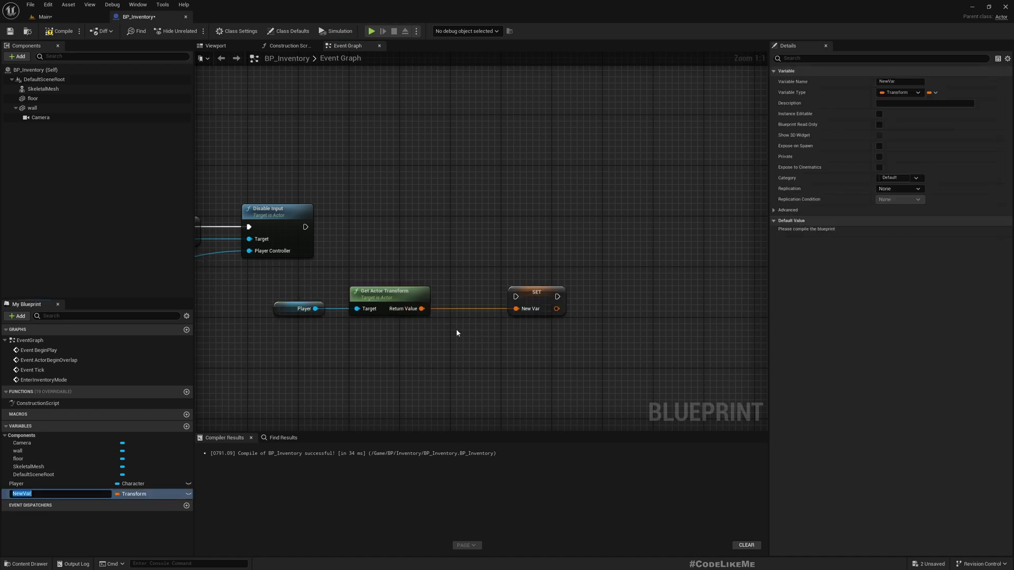
text(PlayerTransform)
key(Return)
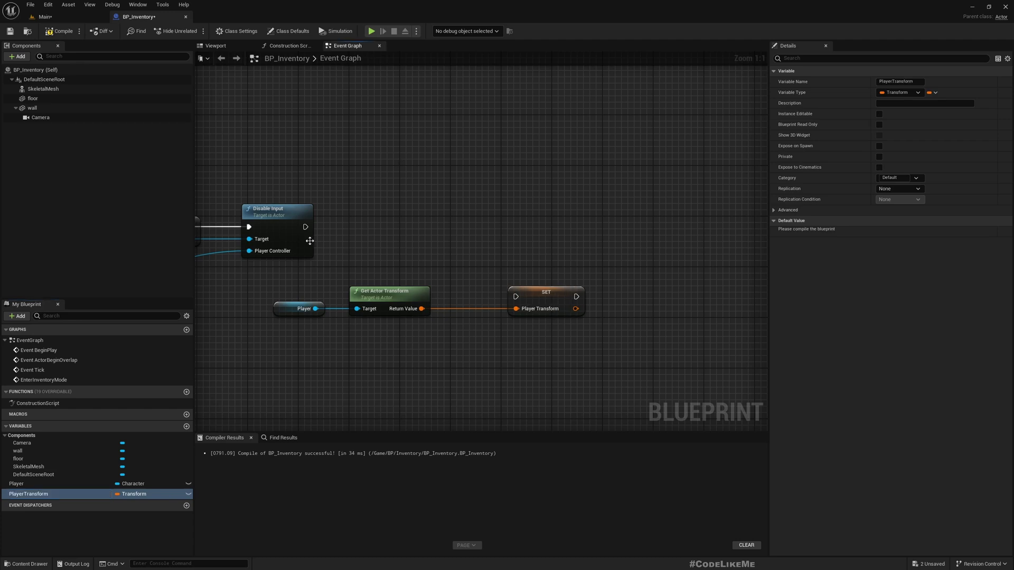
- Connect Disable Input's execution output to the Set Player Transform node and line that node up with it
drag(306, 227, 535, 222)
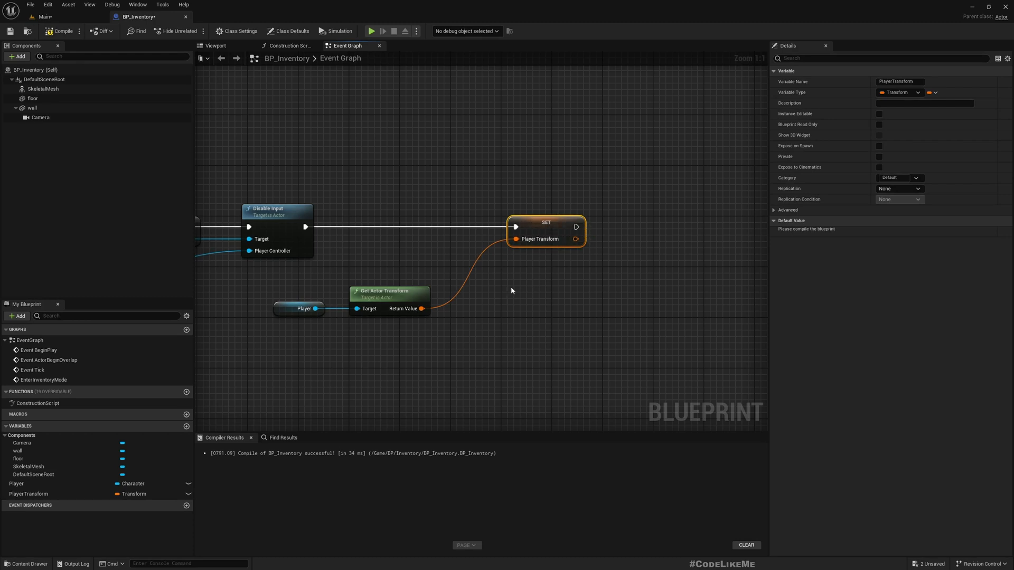
scroll(515, 283, down, 3)
right_drag(523, 288, 423, 287)
drag(256, 279, 364, 295)
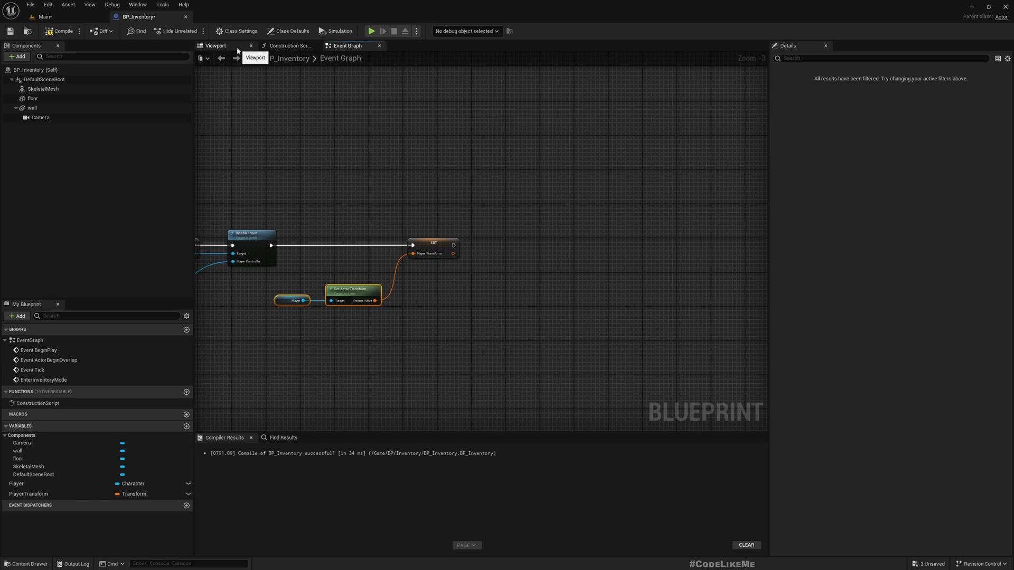
- Delete the SkeletalMesh component from BP_Inventory
click(46, 90)
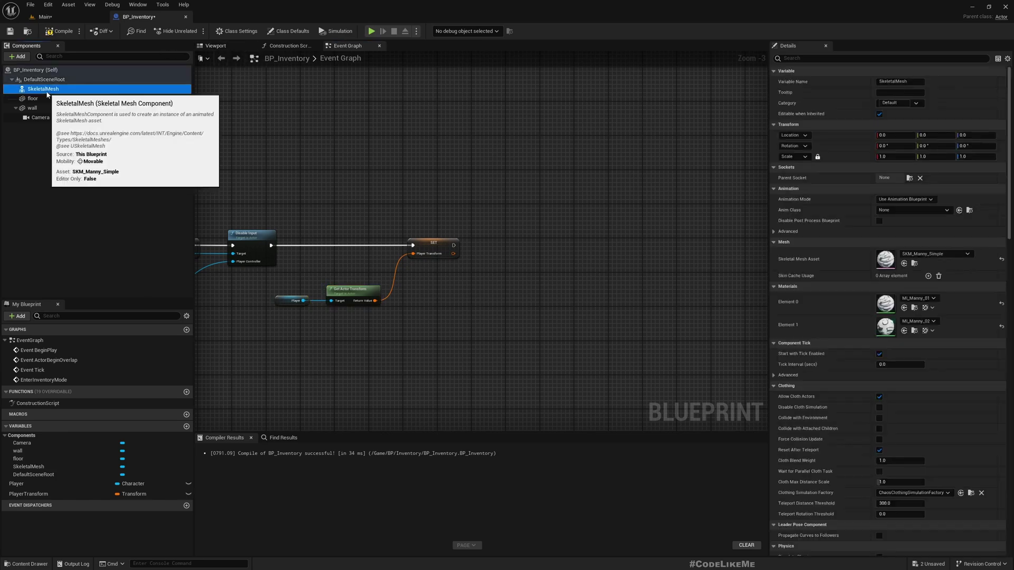
click(215, 46)
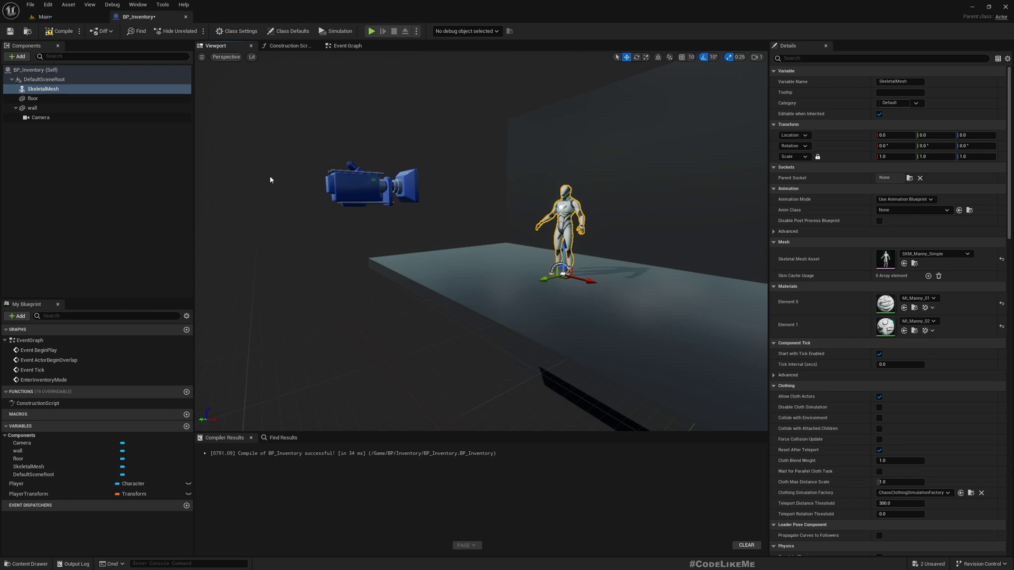
click(32, 99)
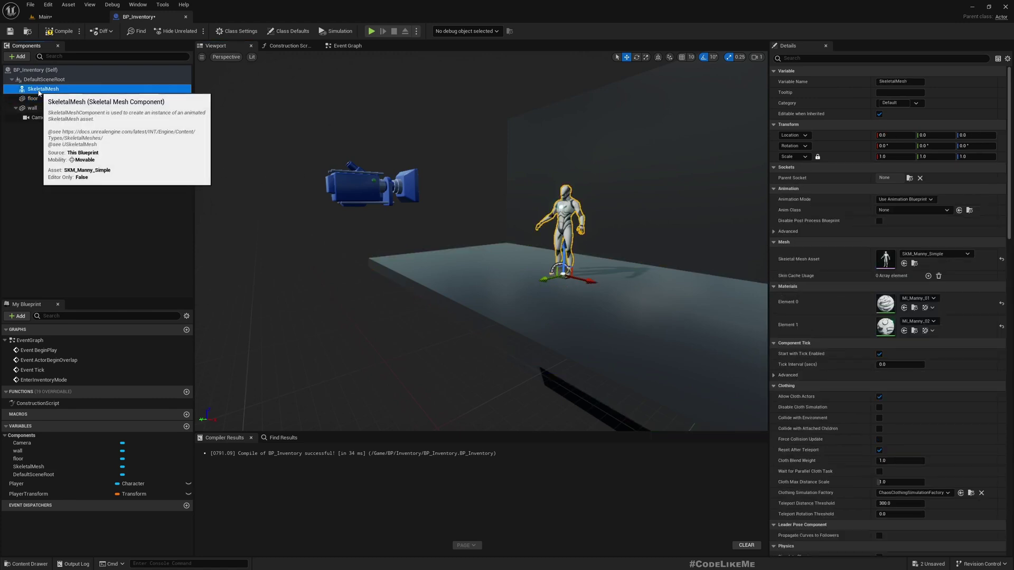
double_click(39, 93)
key(Return)
key(Delete)
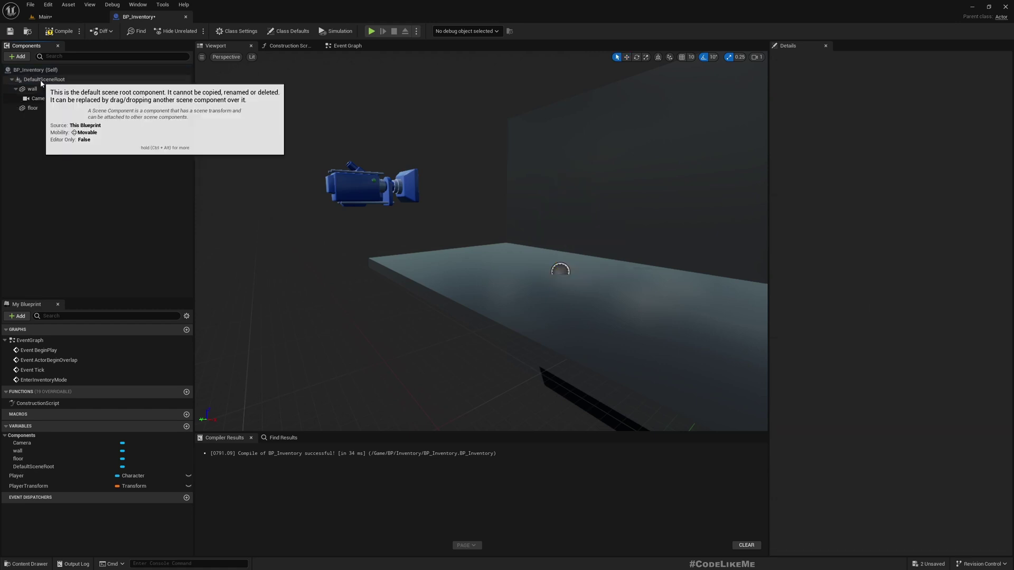
- Add a Scene component named PlayerRoot under DefaultSceneRoot
click(18, 56)
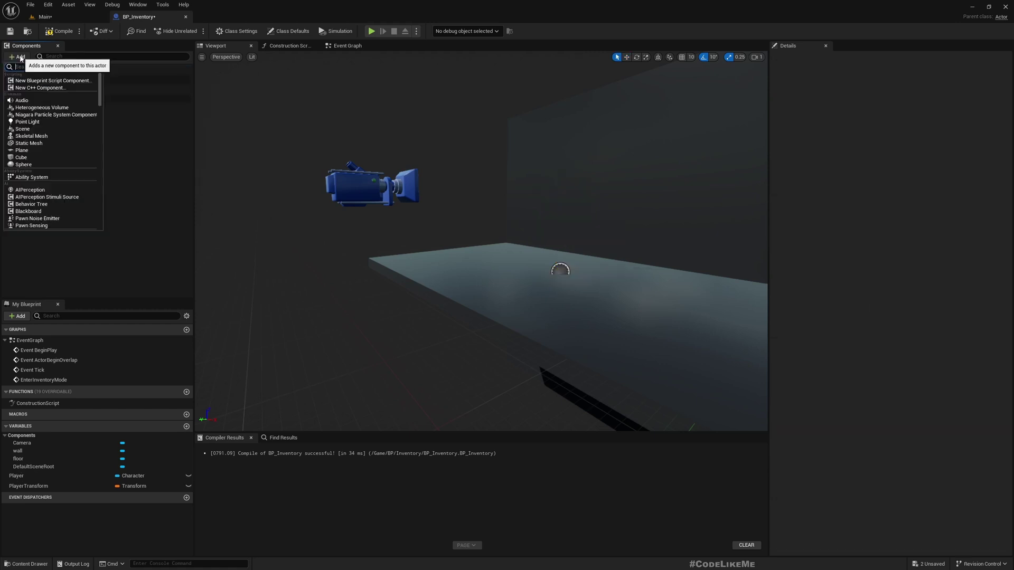
click(29, 129)
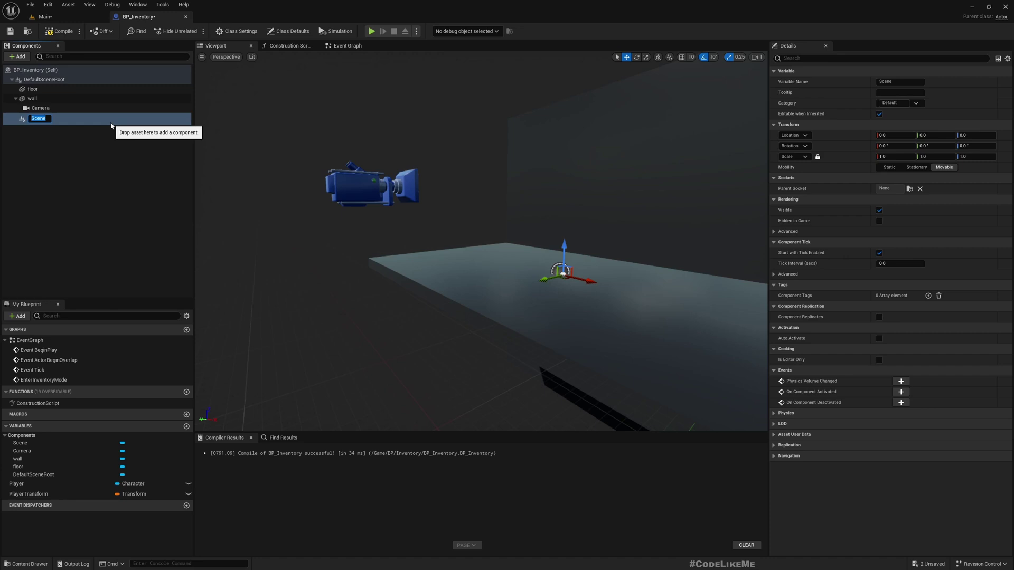
text(PlayerRoot)
key(Return)
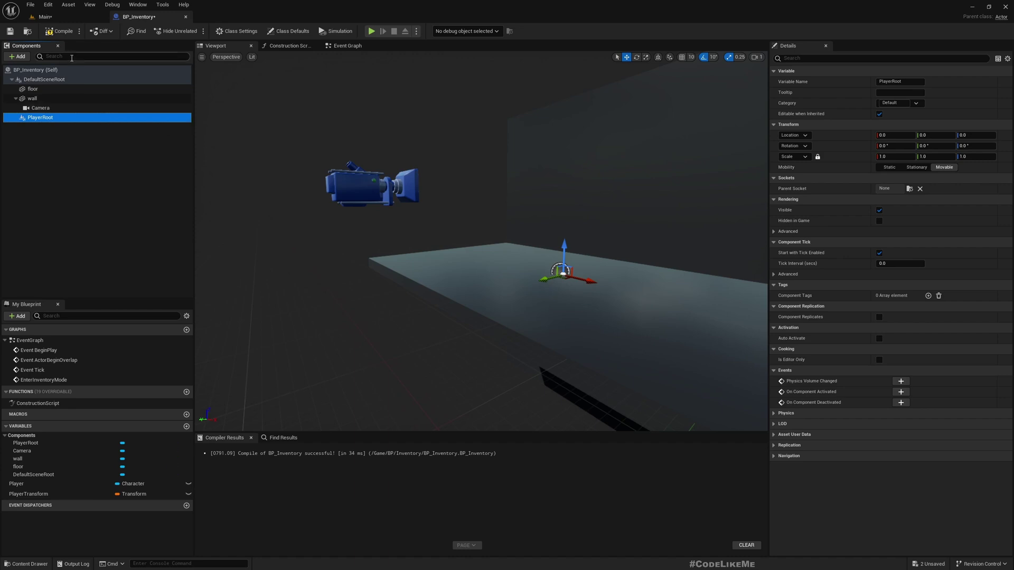
- Rename the PlayerRoot component as PlayerSocket and compile the blueprint
key(F2)
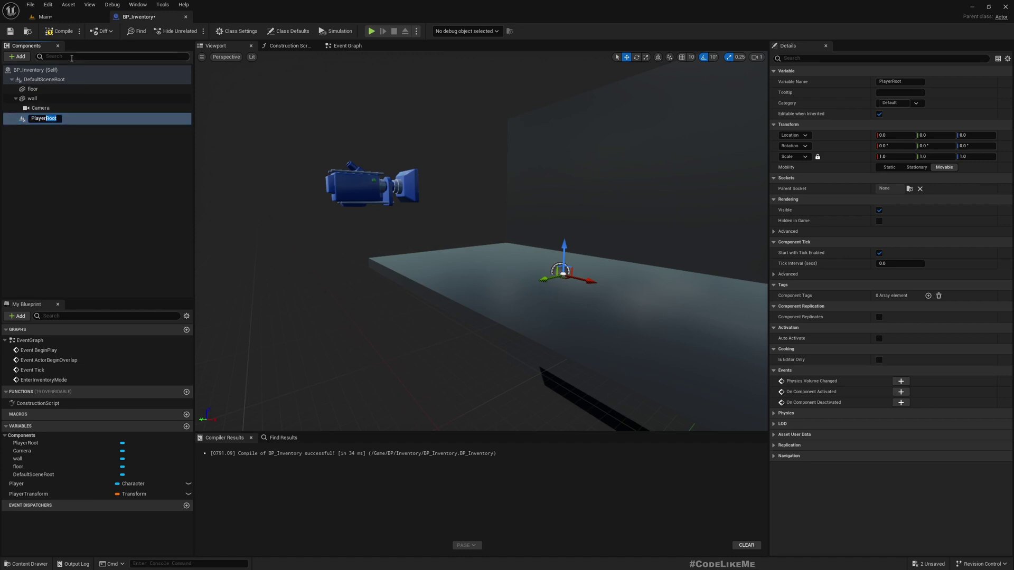
text(Socket)
key(Return)
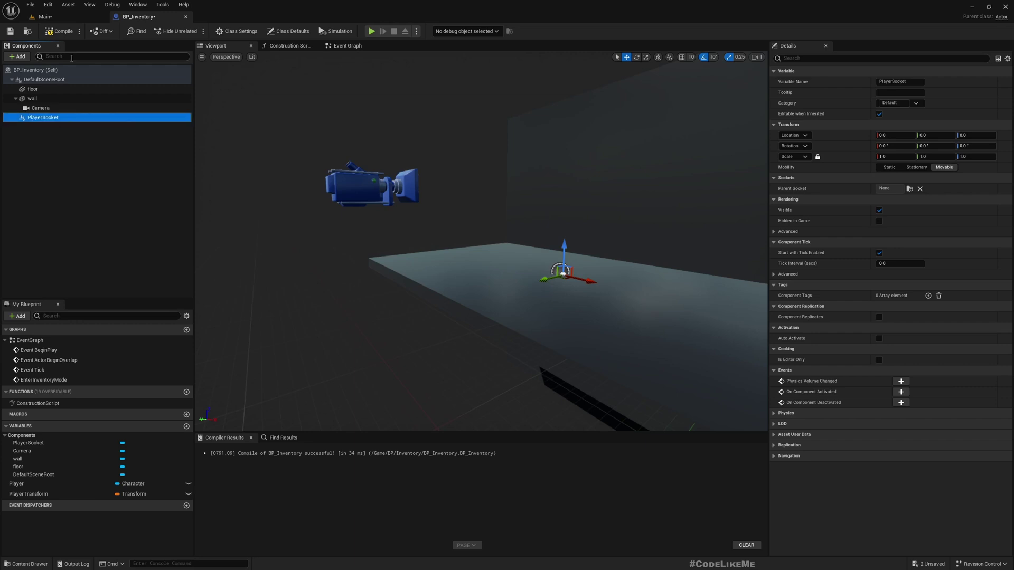
click(60, 32)
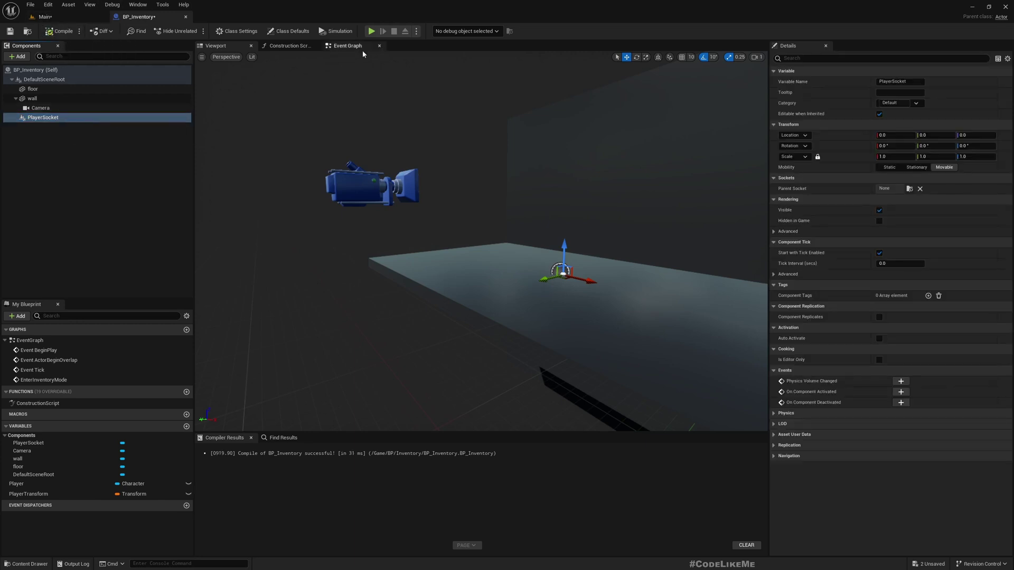
- Place a reference to the PlayerSocket component in the event graph below the Set Player Transform node
click(341, 46)
drag(45, 117, 465, 299)
scroll(505, 307, up, 3)
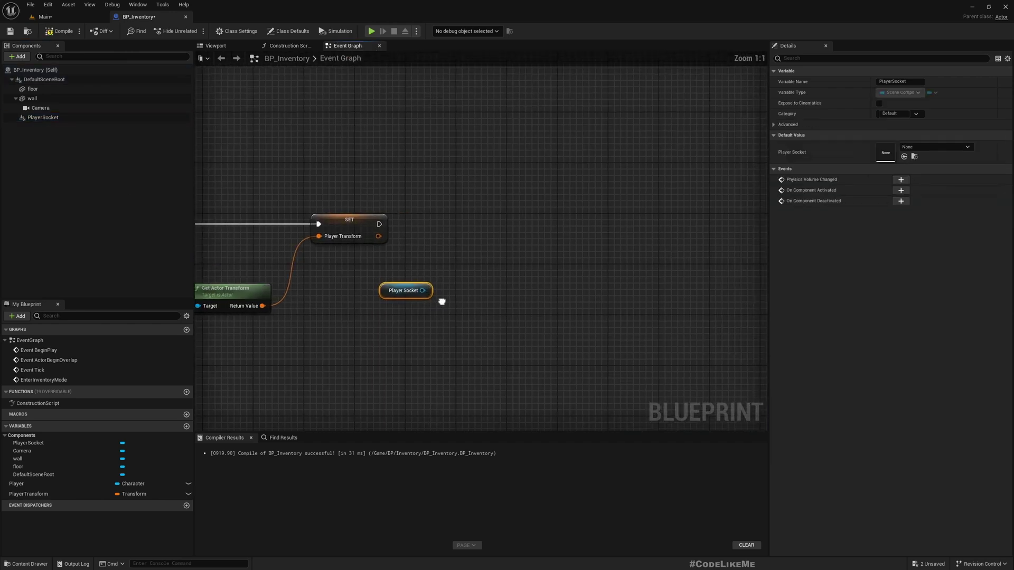
- Rename the PlayerSocket component as PlayerPosition
click(45, 118)
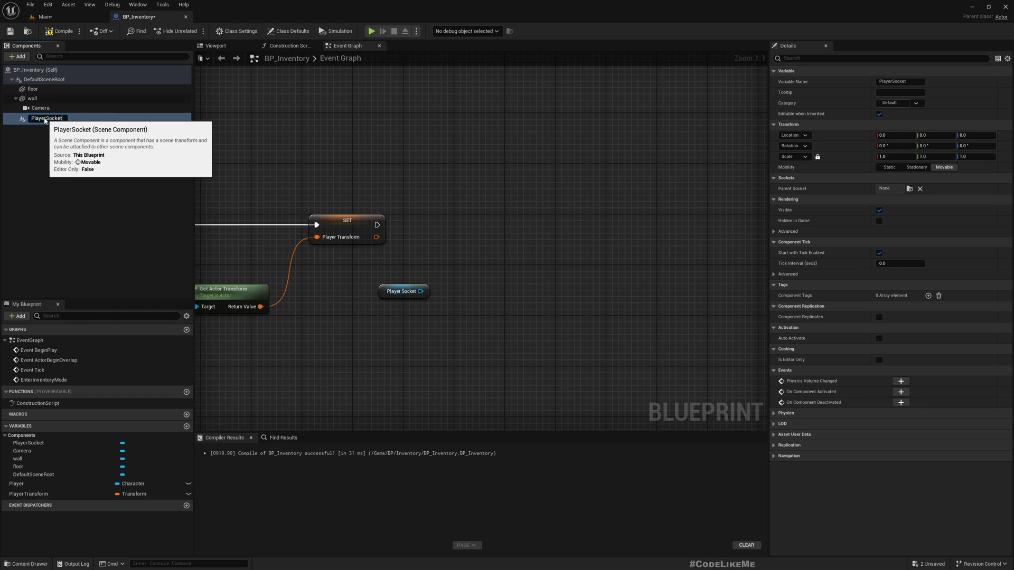
text(P)
text(osition)
key(Return)
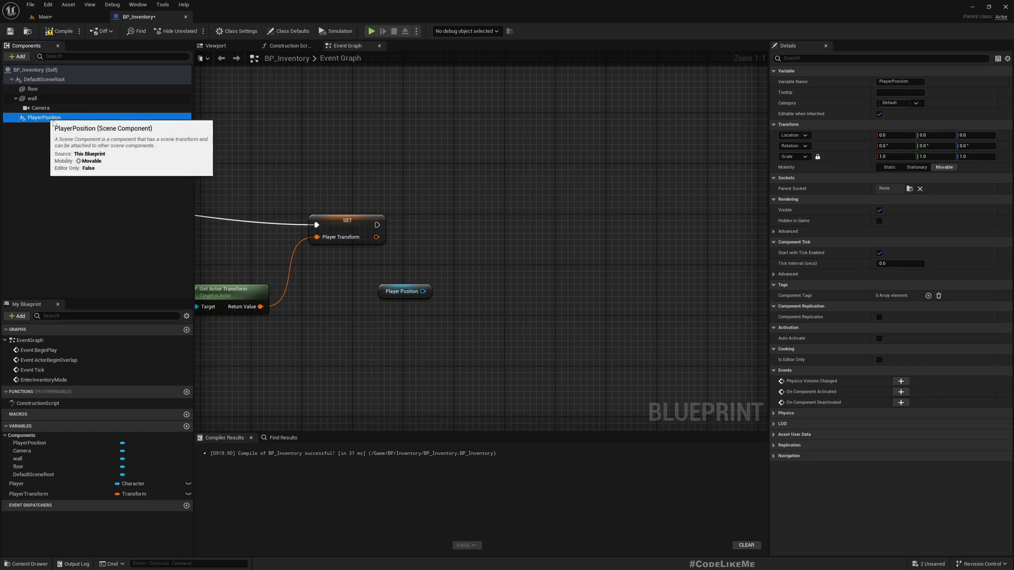
- Add a Get World Transform node from the Player Position reference
drag(426, 292, 518, 286)
text(getac)
key(BackSpace)
key(BackSpace)
text(world loc)
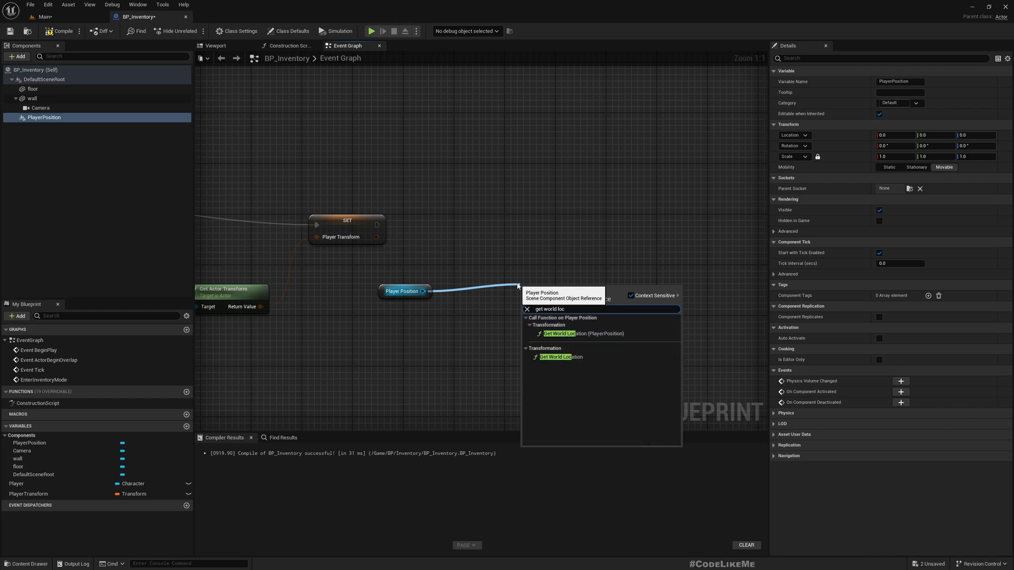
key(BackSpace)
key(BackSpace)
key(BackSpace)
text(tra)
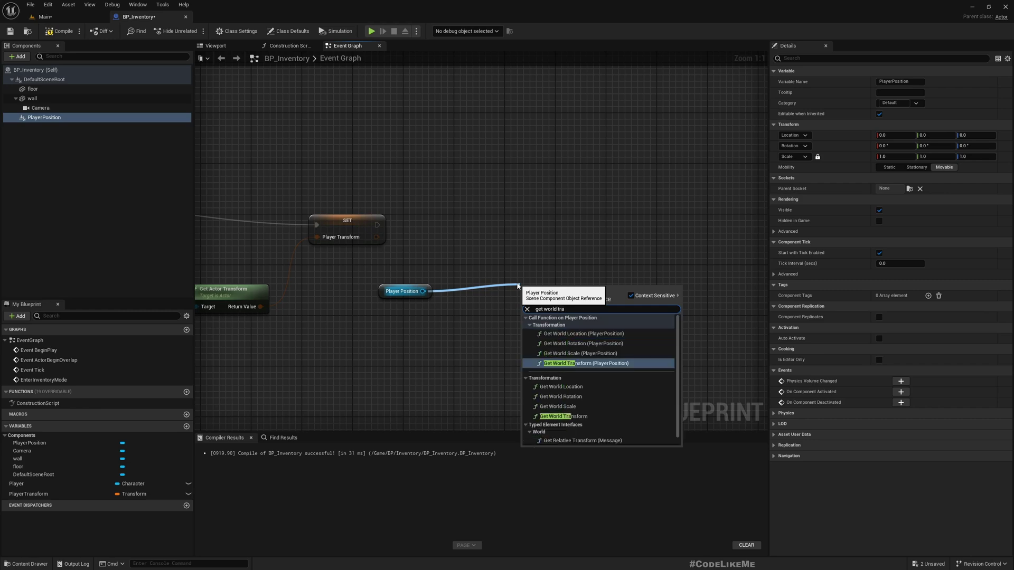
key(Down)
key(Down)
key(Down)
key(Down)
key(Return)
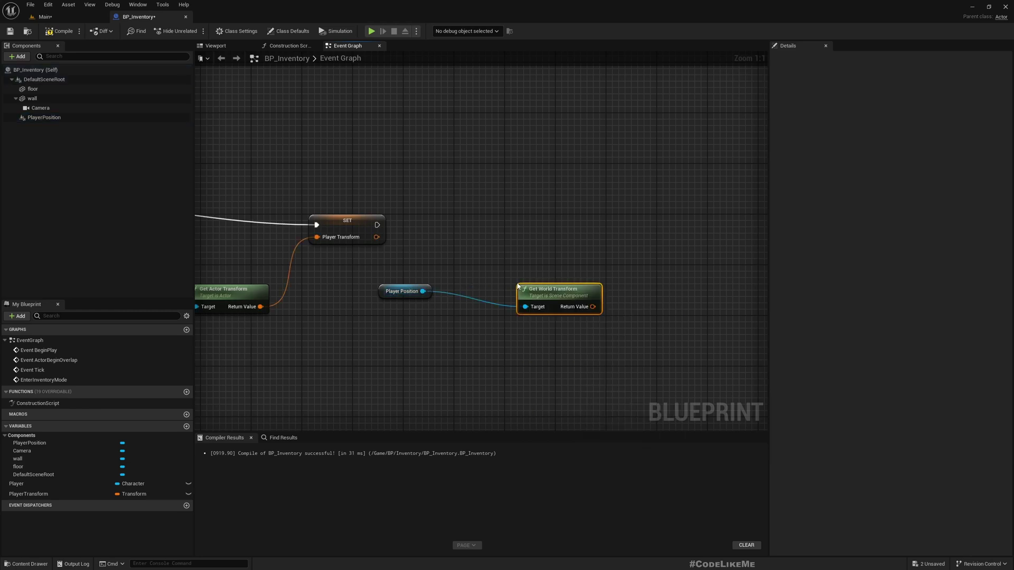
- Straighten the connection between Player Position and Get World Transform and place the two nodes closer together
drag(415, 259, 490, 298)
key(q)
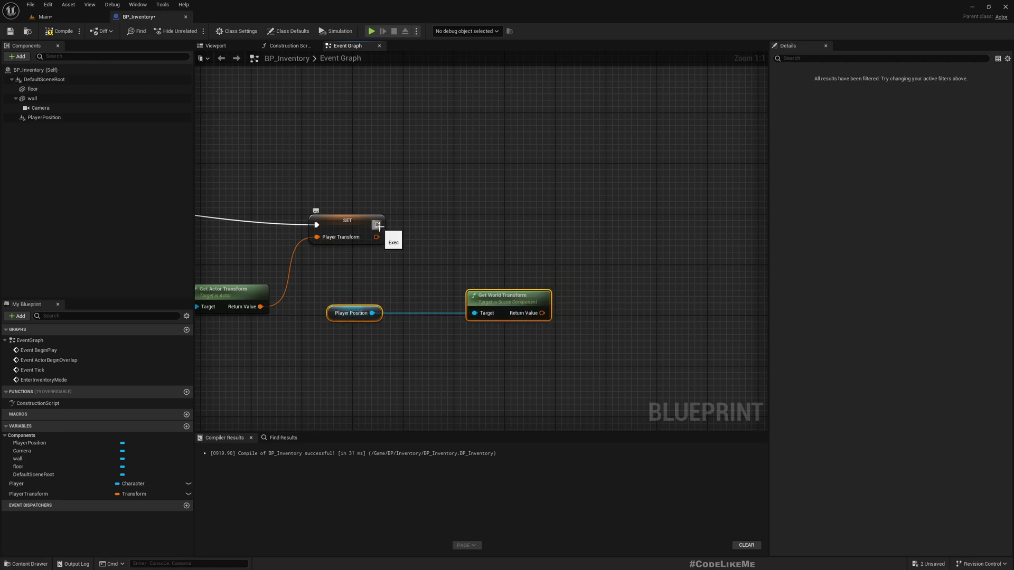
scroll(441, 253, down, 5)
scroll(452, 268, up, 4)
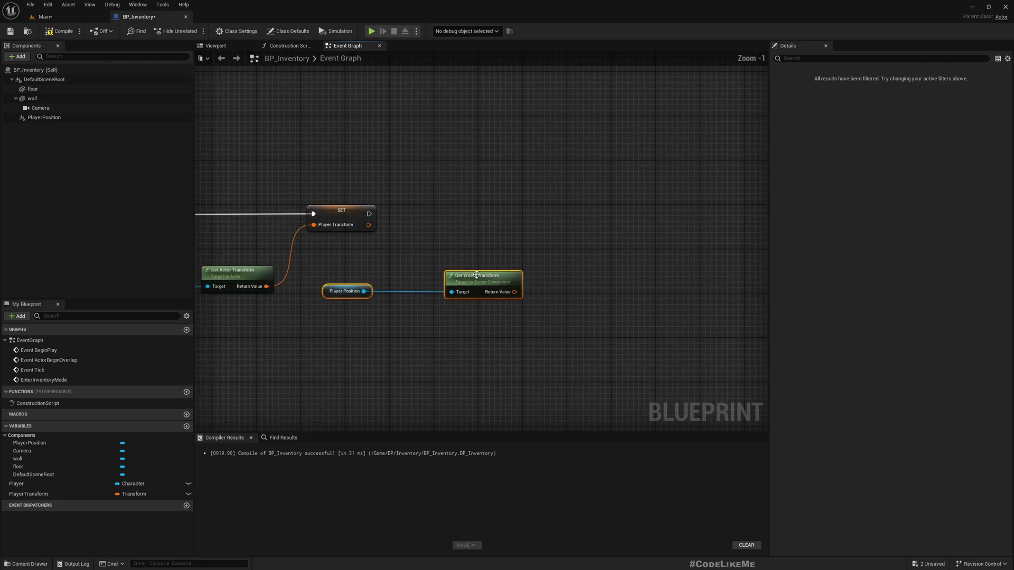
click(476, 270)
drag(473, 275, 422, 275)
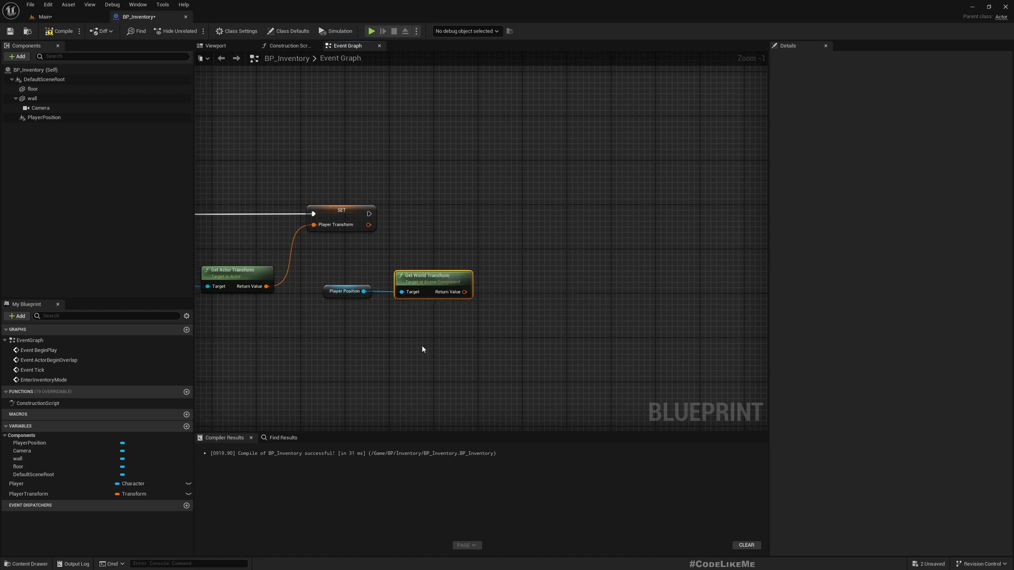
- Add a Set Actor Location And Rotation node targeting the Player variable and run it after the Set Player Transform node
drag(21, 485, 374, 245)
click(415, 262)
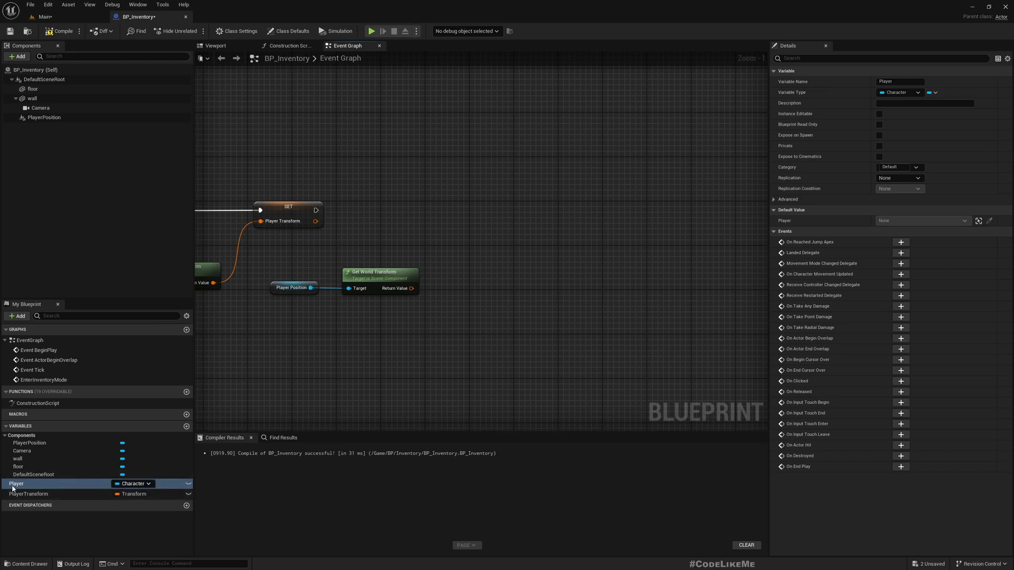
drag(14, 484, 433, 257)
click(376, 268)
text(seta)
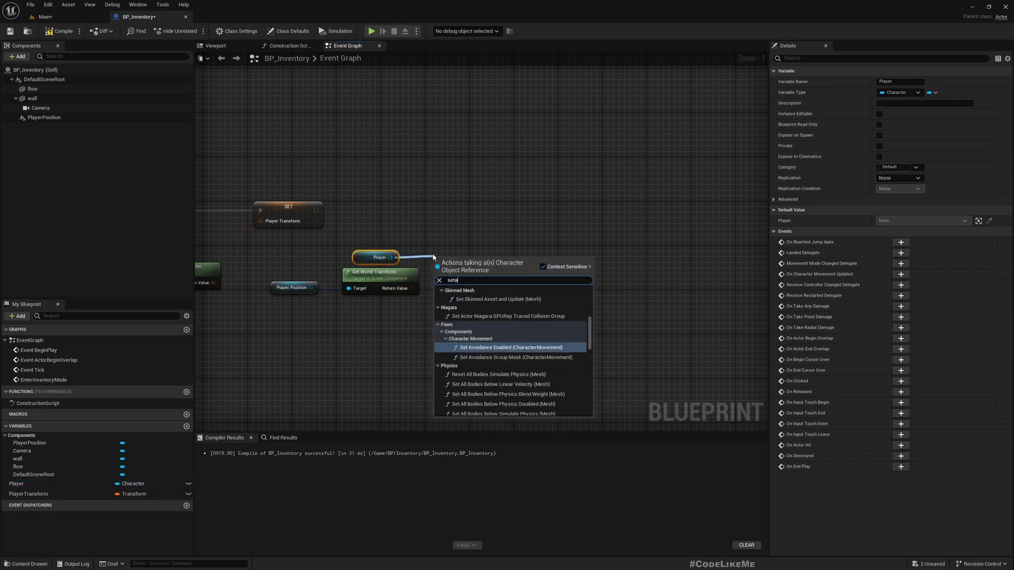
text(ctorloca)
click(487, 307)
drag(317, 211, 506, 235)
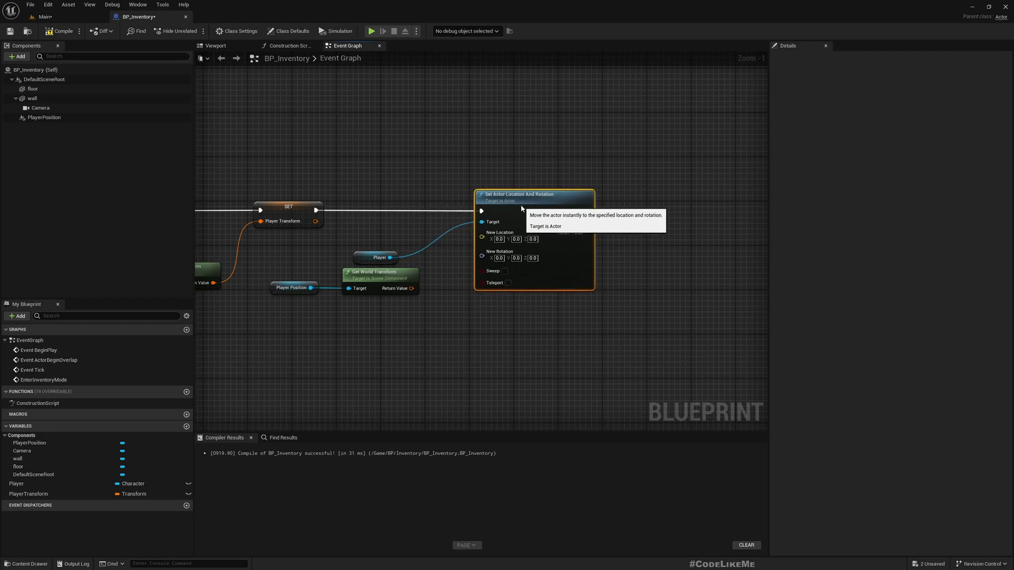
- Split Get World Transform's return value and feed its location and rotation into Set Actor Location And Rotation, tidying the Player node's position
drag(488, 241, 410, 288)
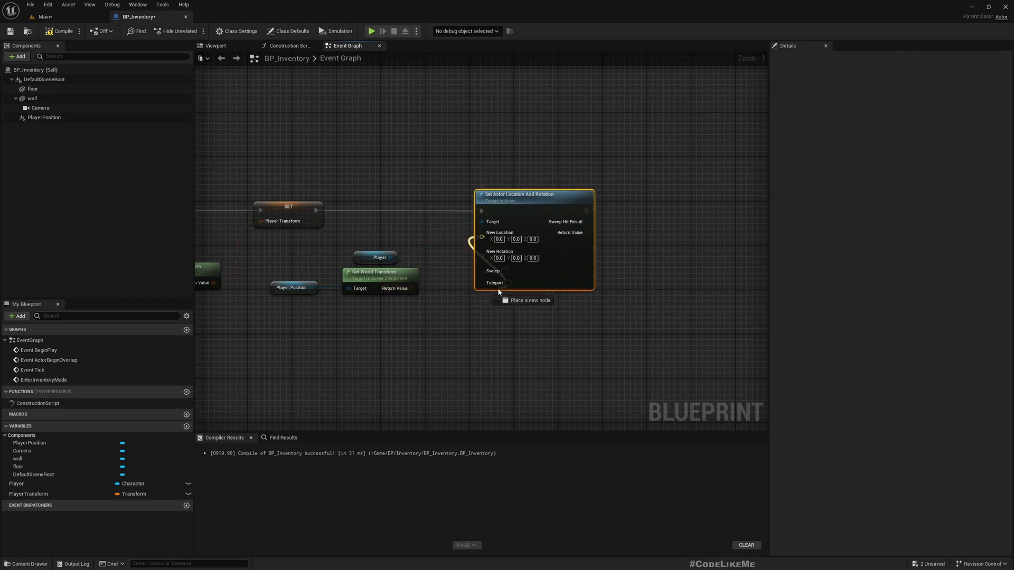
drag(485, 290, 426, 299)
right_click(411, 290)
click(410, 312)
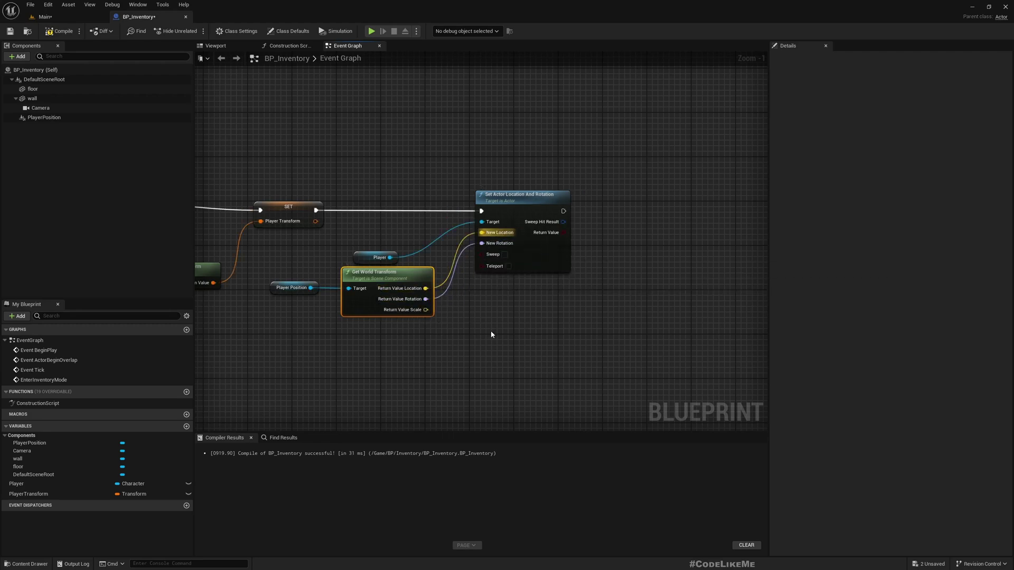
scroll(492, 328, down, 2)
right_drag(510, 328, 418, 331)
drag(316, 279, 342, 272)
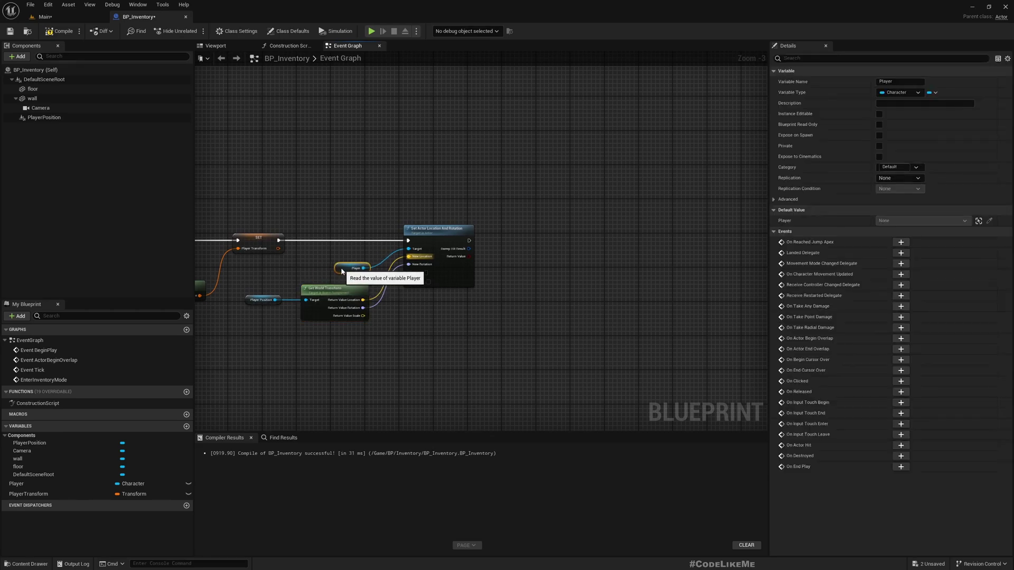
- Add a Get Player Controller node beyond the Set Actor Location And Rotation node
right_drag(448, 315, 331, 279)
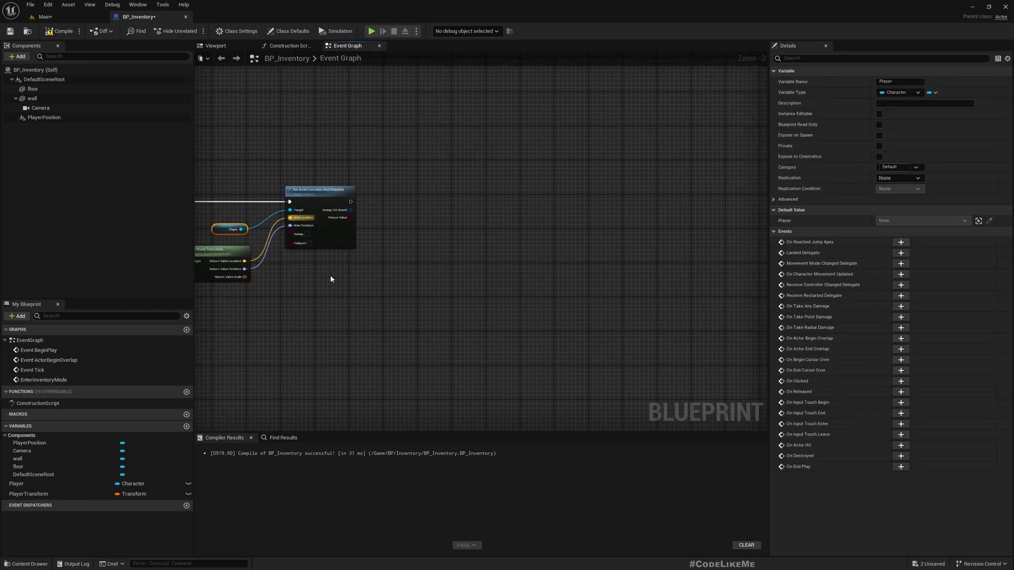
right_click(396, 272)
text(get pl)
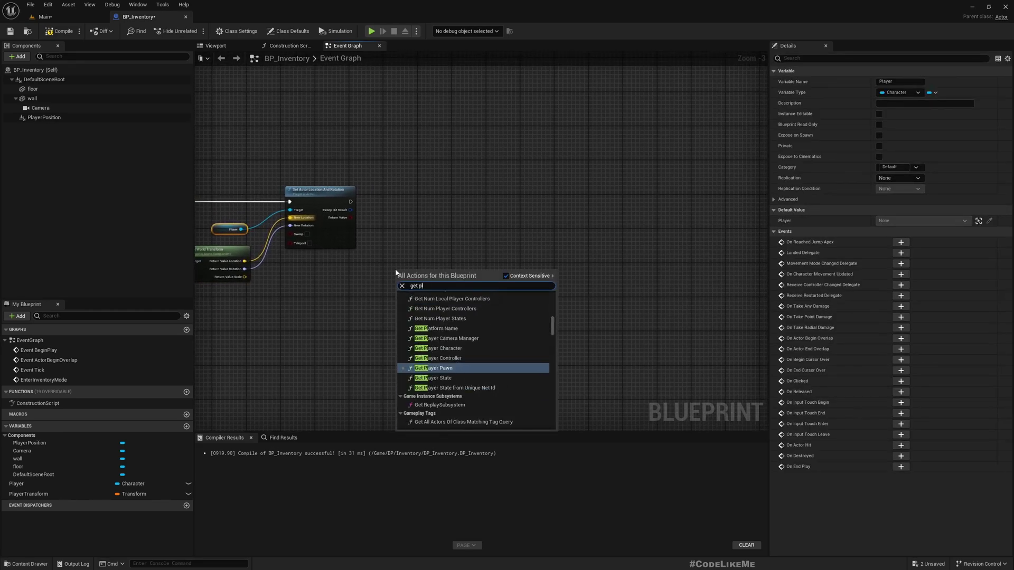
text(ayer)
key(Up)
key(Return)
- Add a Set View Target with Blend node on the player controller and run it after Set Actor Location And Rotation
scroll(459, 291, up, 3)
drag(443, 273, 530, 280)
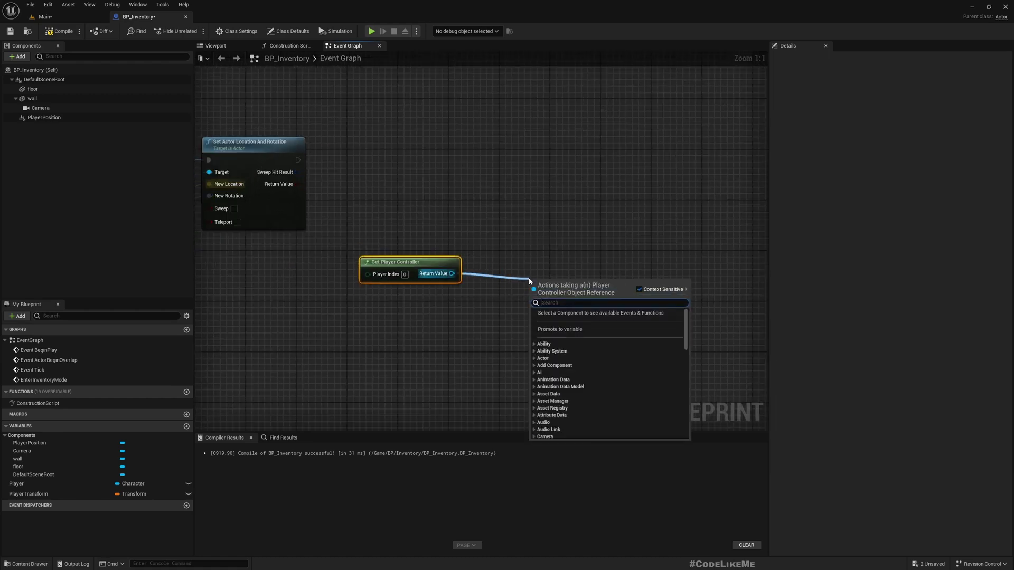
text(set view)
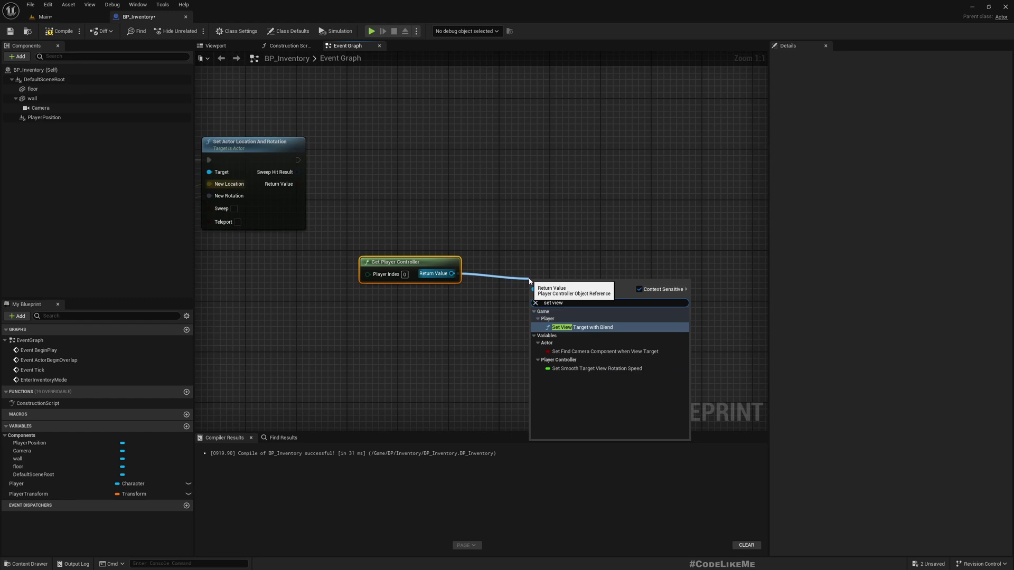
key(Return)
drag(298, 160, 606, 158)
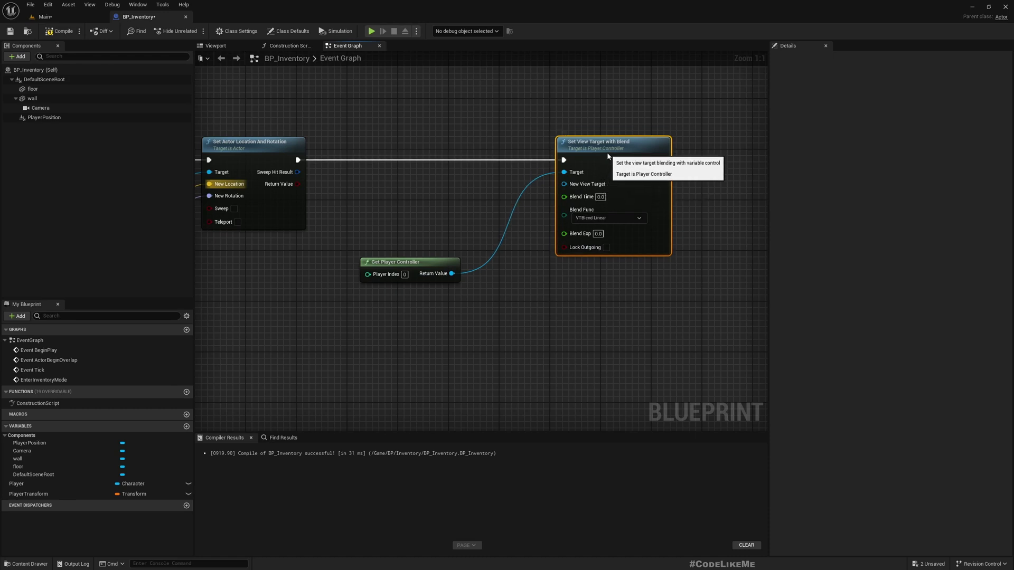
- Connect a Self reference to the New View Target input of Set View Target with Blend
drag(564, 184, 473, 319)
text(self)
key(Return)
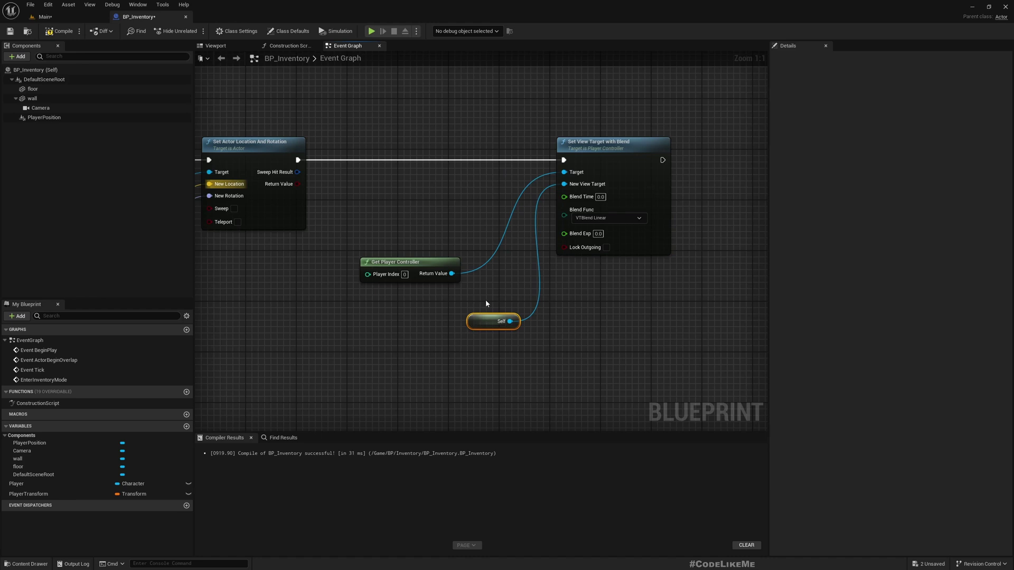
- Right-align the Get Player Controller and Self nodes, and compile the blueprint
drag(436, 215, 516, 354)
key(shift+a)
key(shift+d)
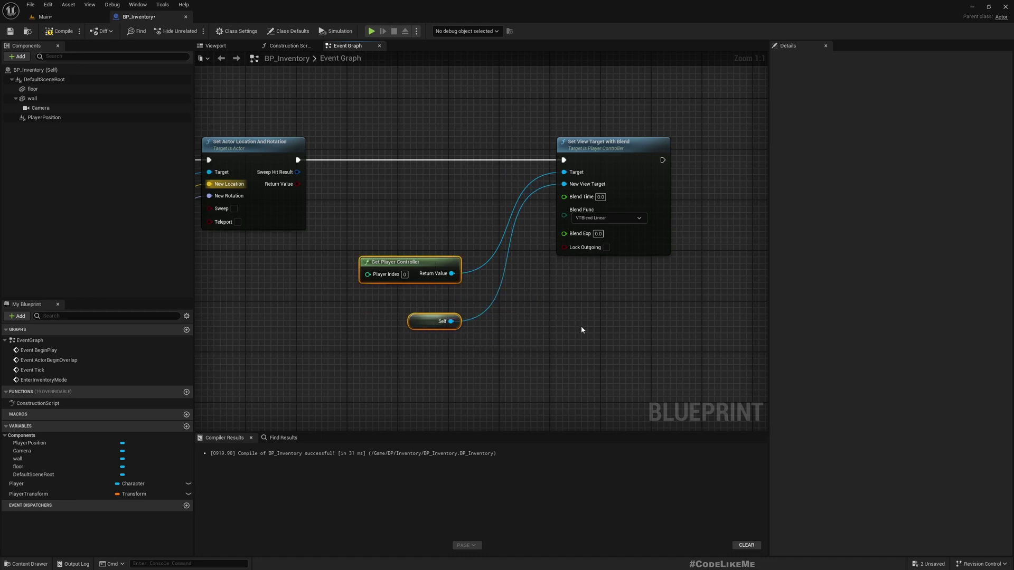
click(55, 31)
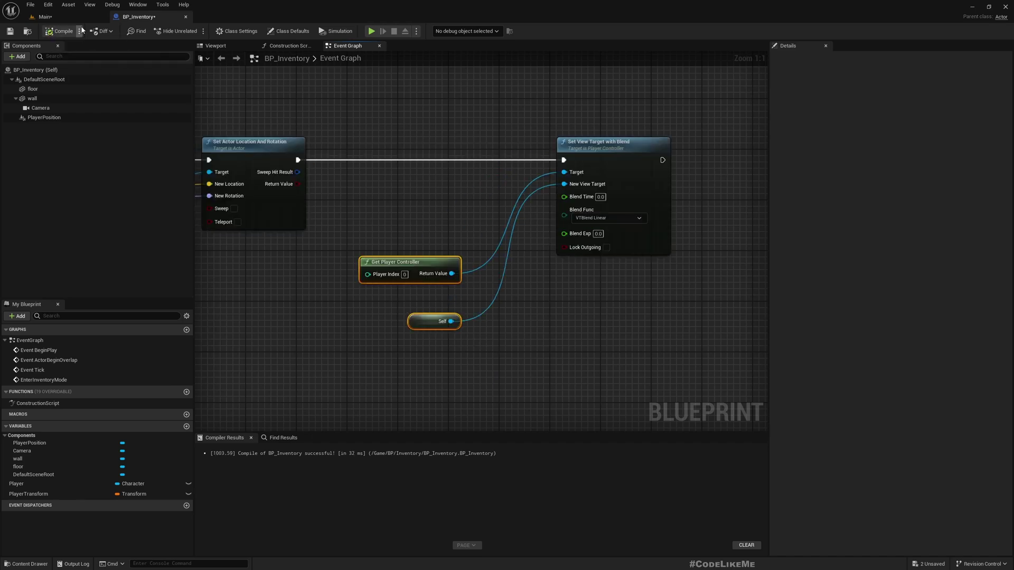
- Add a Delay node with a duration of 2.0 to Event BeginPlay and straighten the connection between them
right_drag(314, 372, 500, 335)
scroll(499, 334, down, 5)
right_drag(236, 335, 463, 326)
scroll(410, 243, up, 3)
scroll(411, 243, up, 2)
right_drag(411, 242, 331, 465)
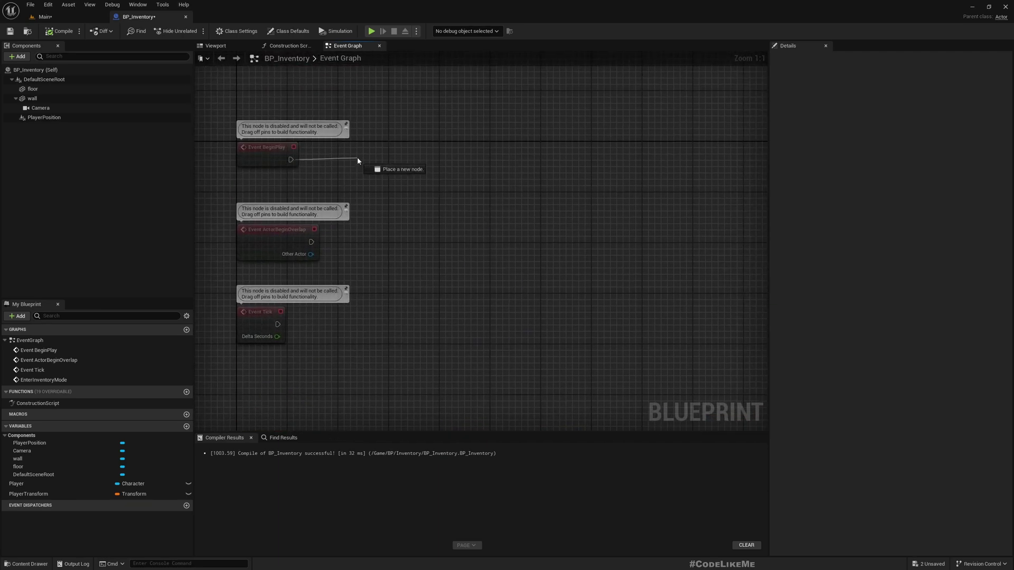
drag(357, 161, 357, 161)
text(delay)
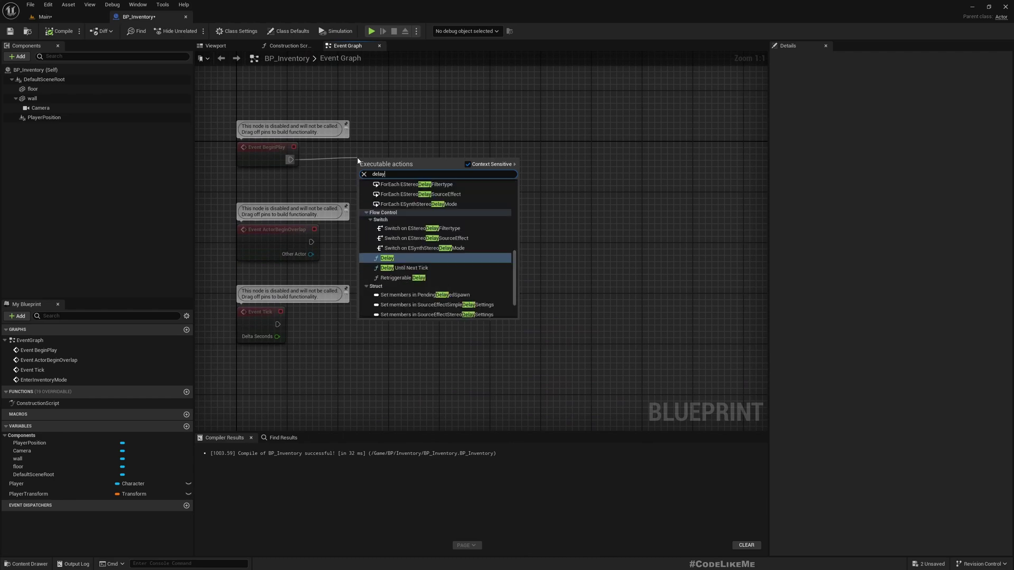
key(Return)
drag(357, 157, 416, 148)
text(q)
- Call Enter Inventory Mode when the BeginPlay delay completes
drag(221, 118, 520, 163)
text(enter)
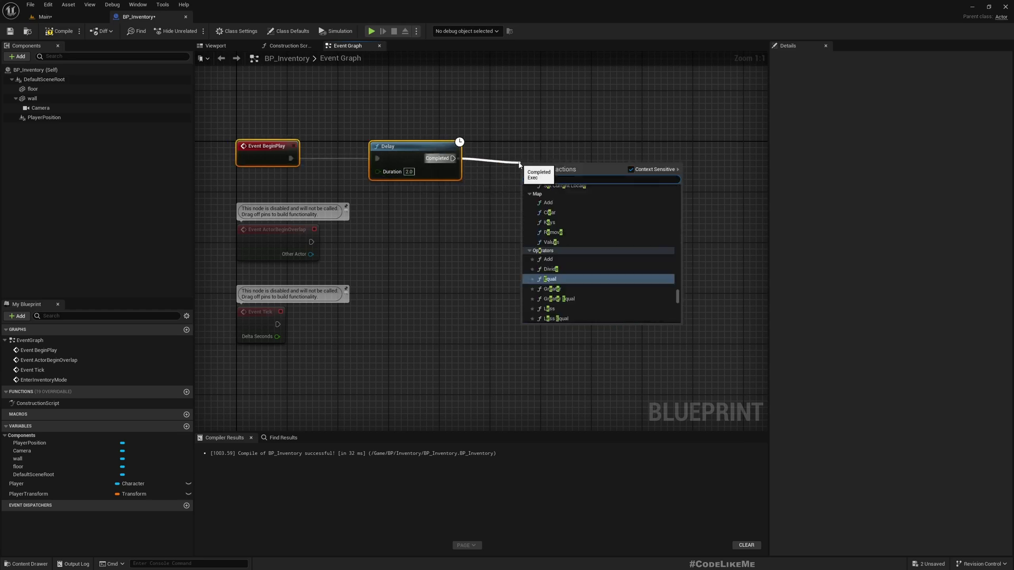
text(in)
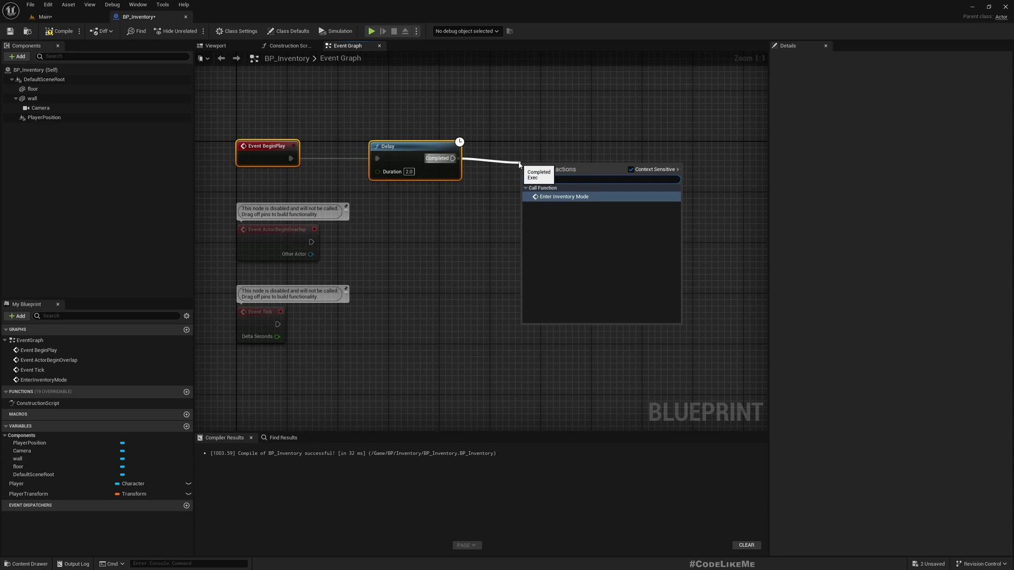
key(Return)
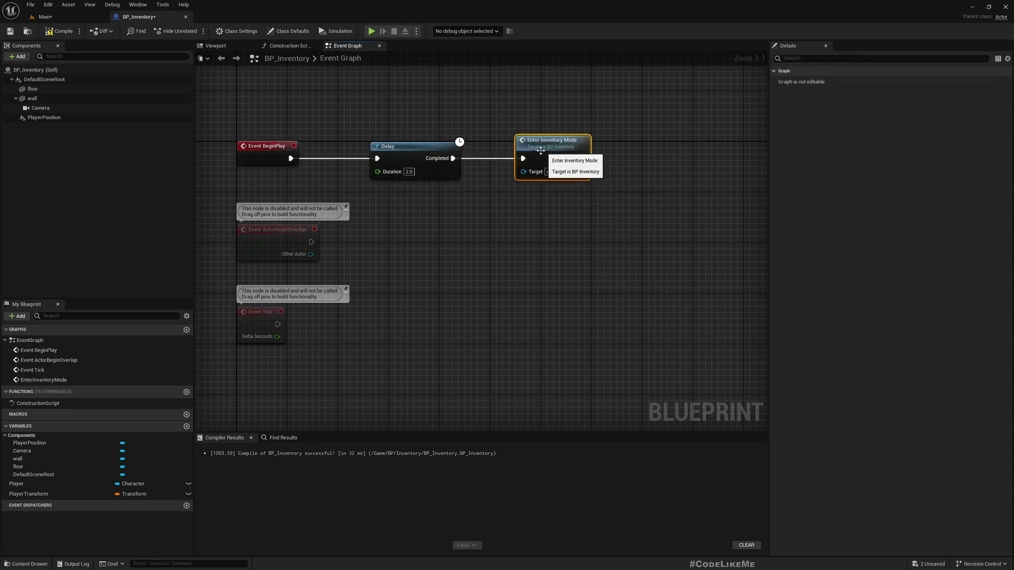
- Play-test the Main level full screen to check the character and camera in the inventory room, and end the session
click(43, 17)
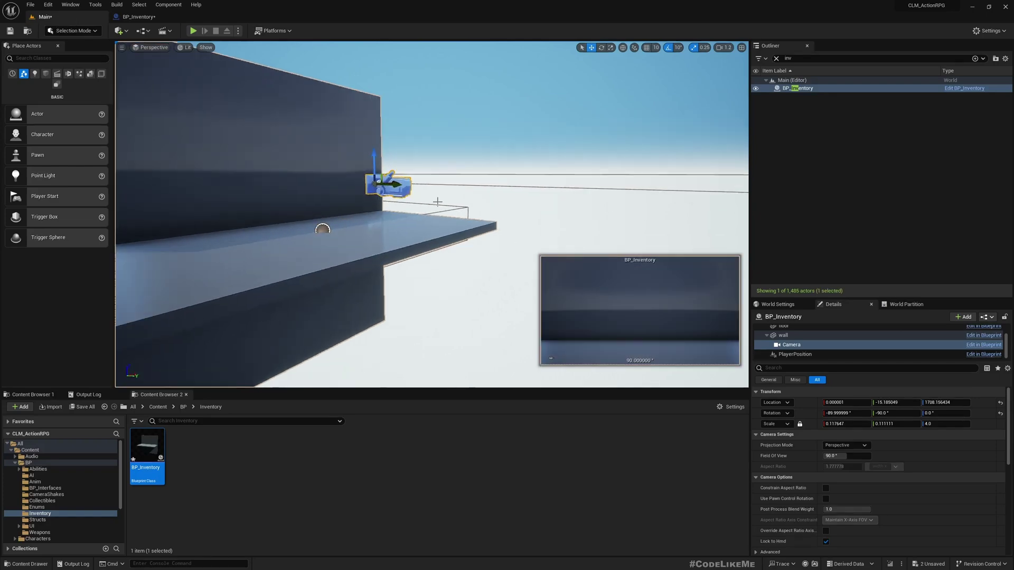
key(F11)
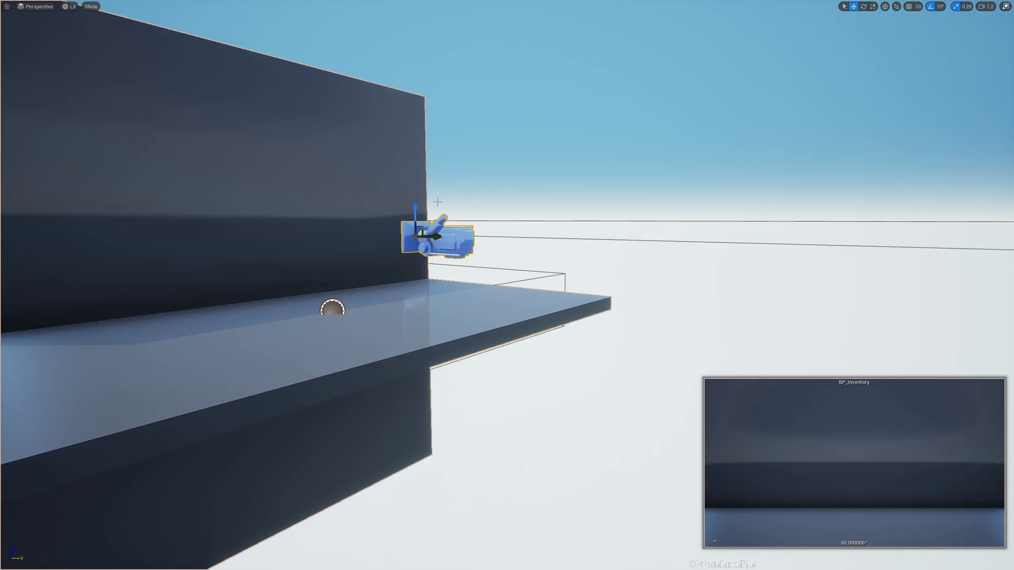
key(alt+p)
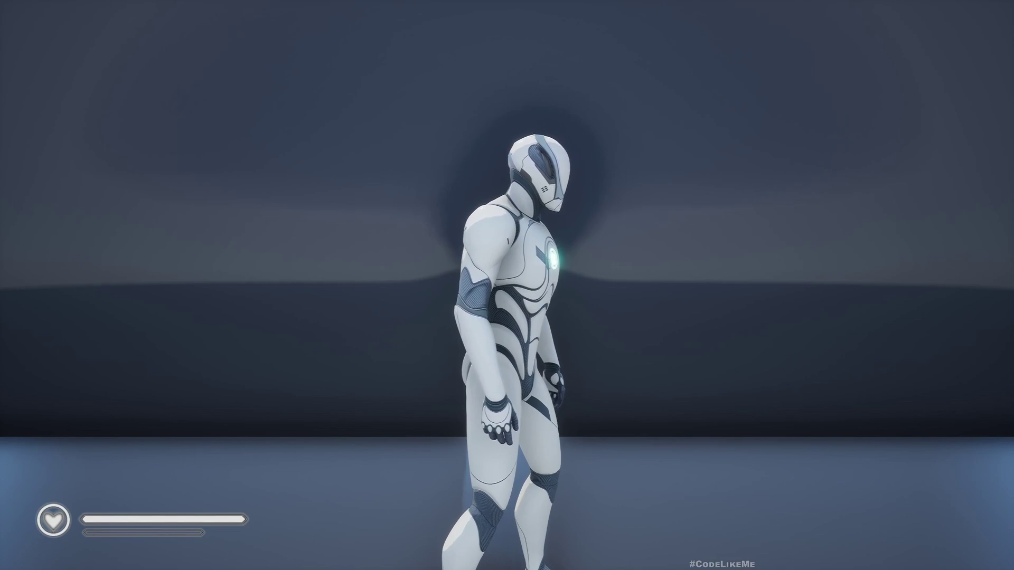
key(Escape)
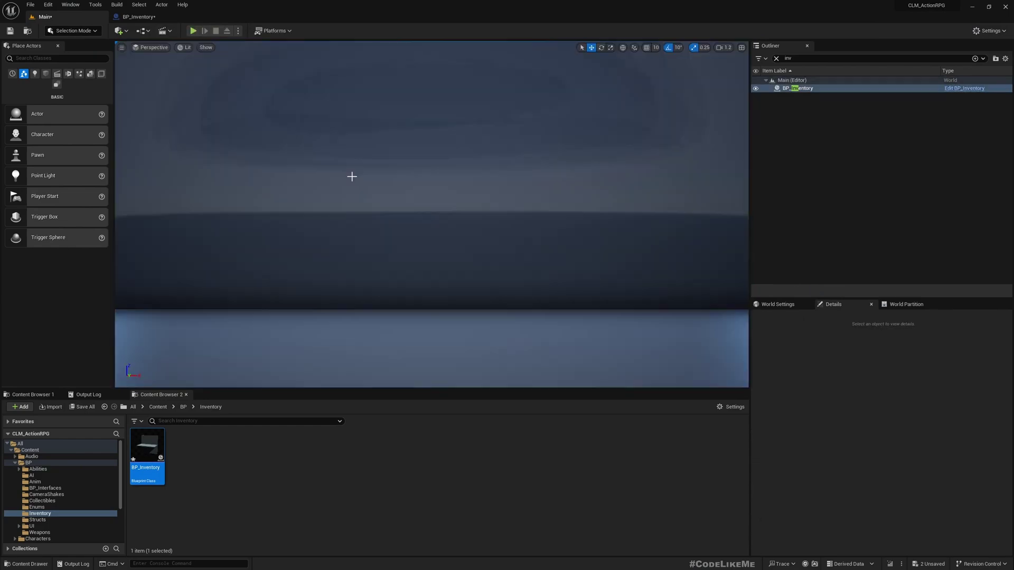
- Create a custom event named ExitInventoryMode below the EnterInventoryMode chain in BP_Inventory's event graph
click(138, 16)
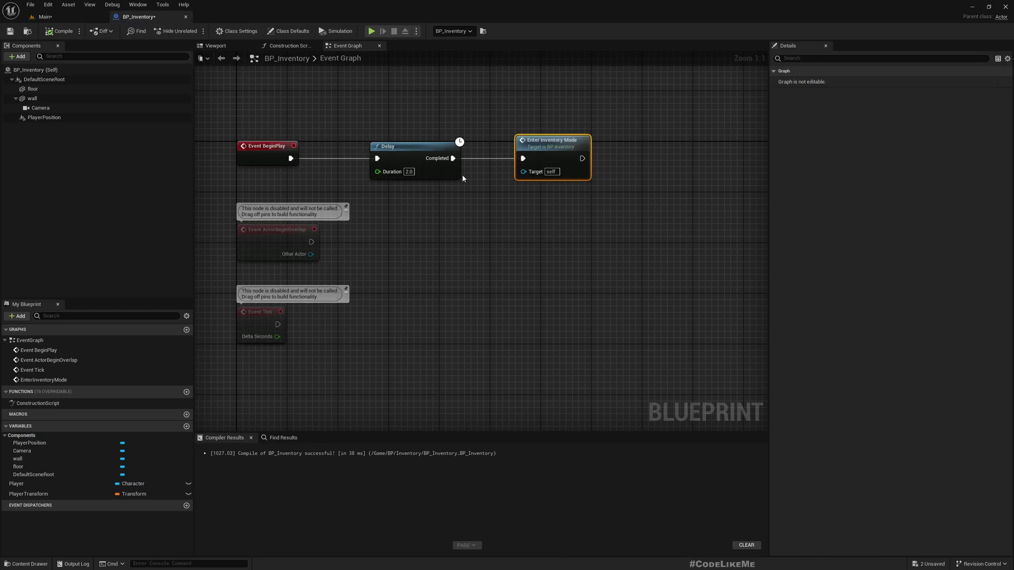
right_drag(458, 305, 466, 137)
scroll(466, 137, down, 5)
right_drag(564, 280, 376, 290)
scroll(375, 288, up, 3)
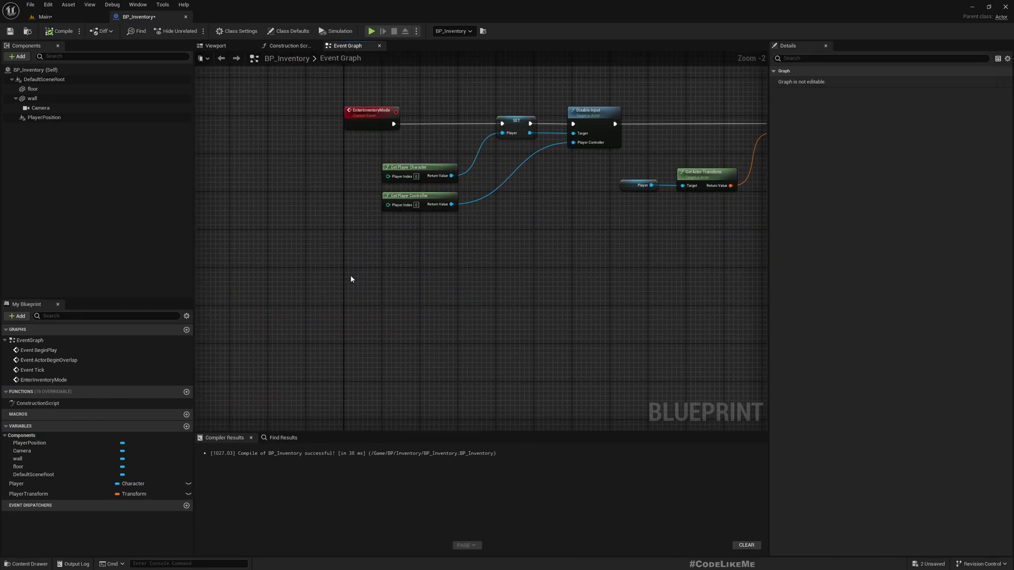
right_click(350, 274)
text(custom)
key(Return)
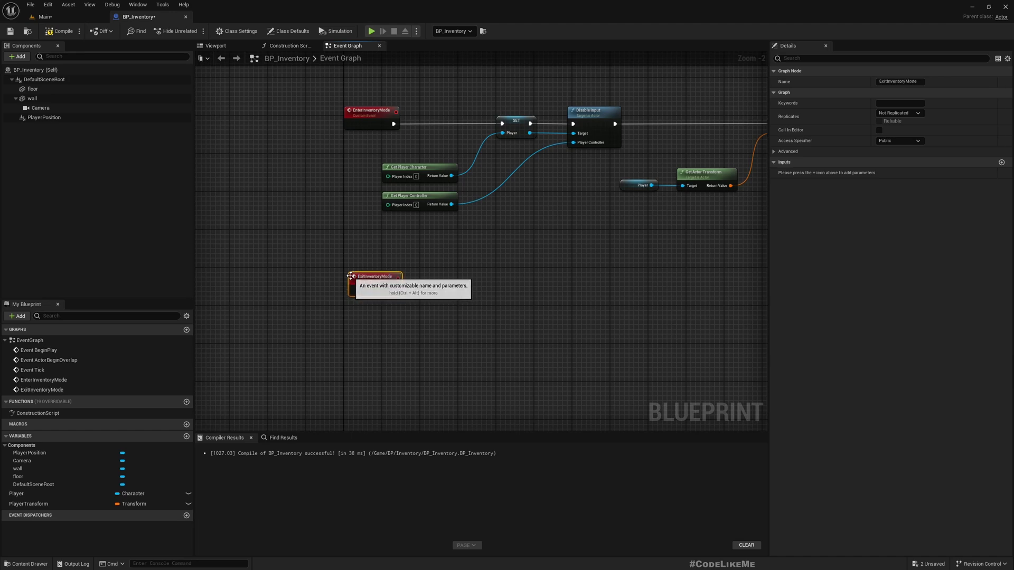
key(Return)
- Add a validated get of the Player variable and connect it to the ExitInventoryMode event
scroll(380, 296, up, 2)
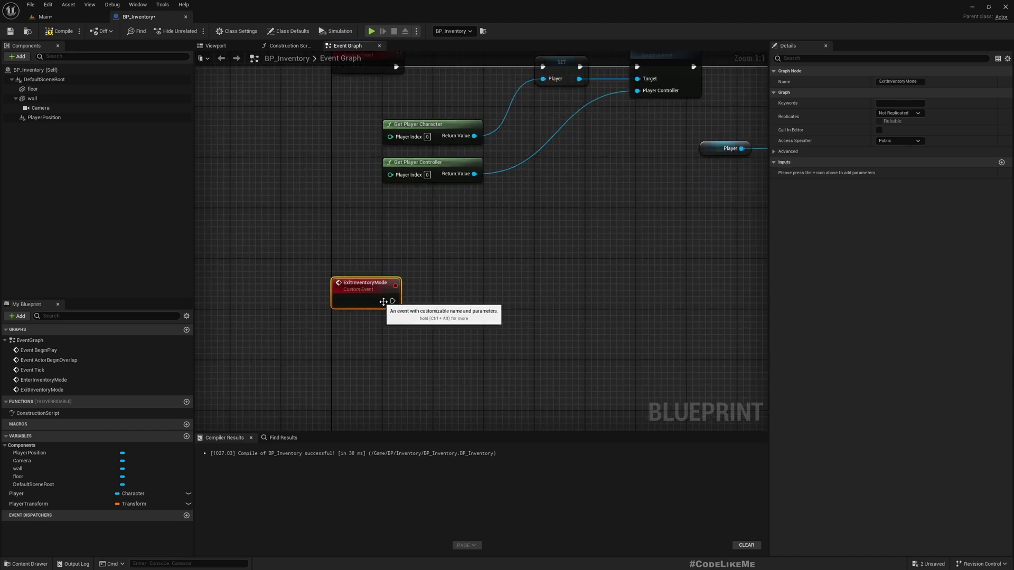
right_drag(433, 322, 326, 335)
drag(16, 494, 347, 338)
click(368, 348)
right_click(384, 344)
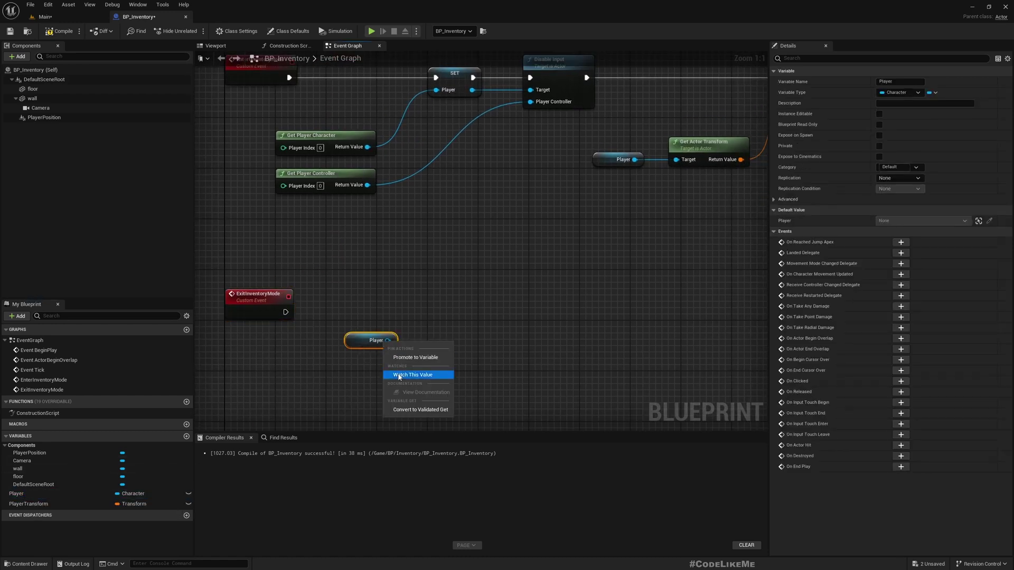
click(407, 410)
drag(289, 316, 289, 315)
drag(364, 344, 370, 311)
- Add a Set Actor Location And Rotation node for the validated Player and run it from the Is Valid output
right_drag(437, 357, 350, 355)
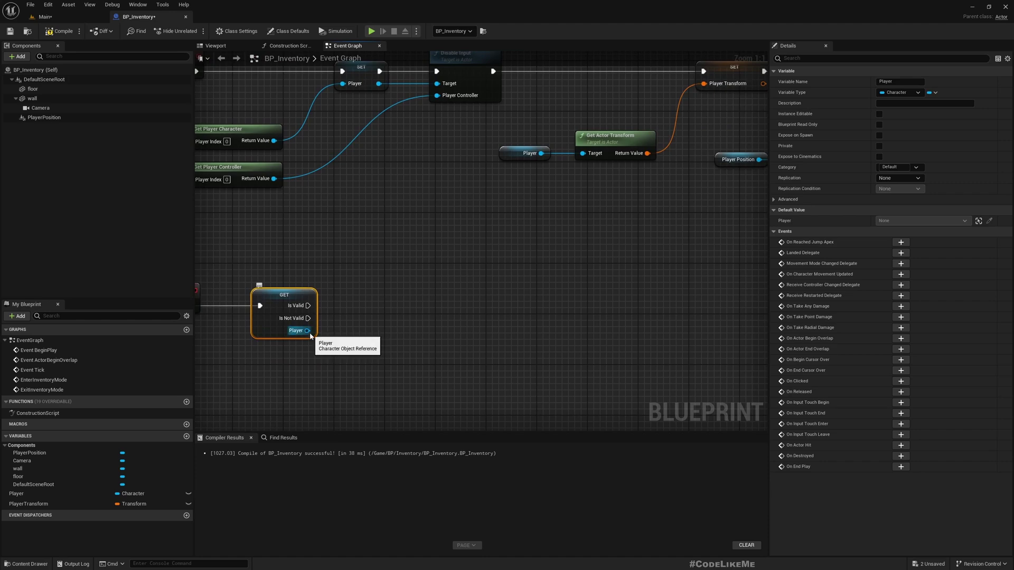
drag(310, 336, 359, 341)
text(set)
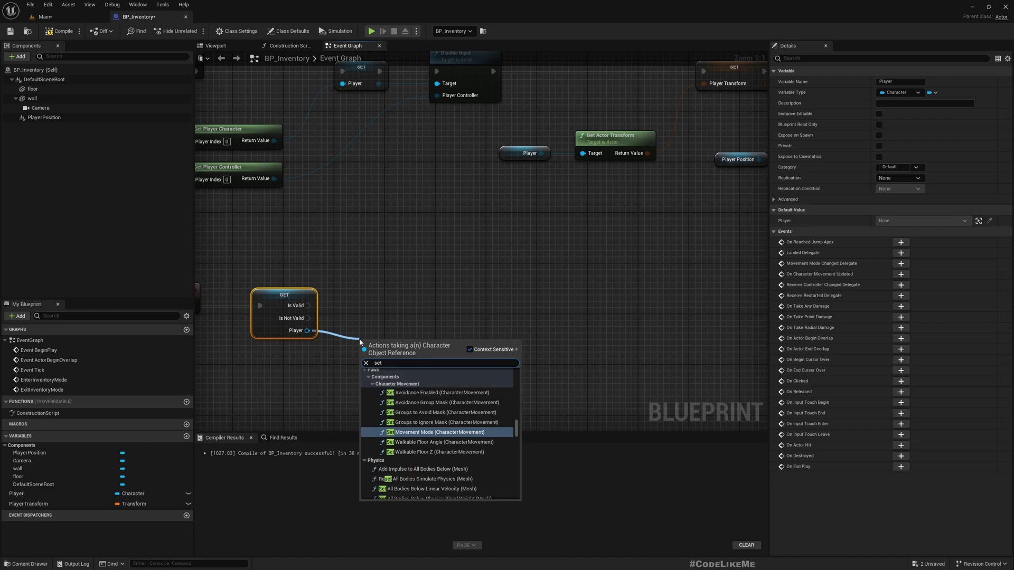
text(actorloc)
key(Down)
key(Return)
drag(392, 353, 425, 296)
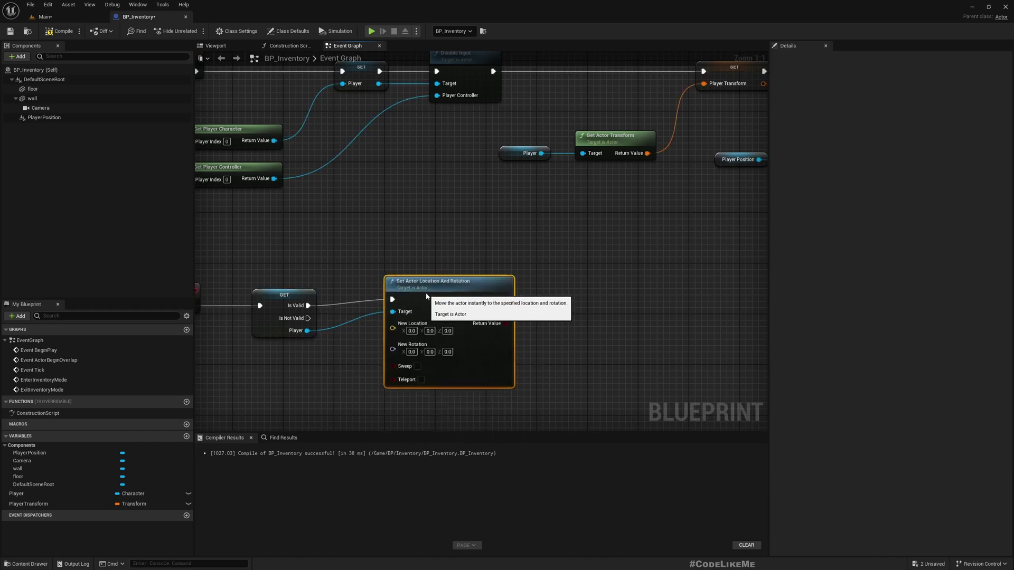
- Place a split PlayerTransform getter and connect its location and rotation to the exit chain's Set Actor Location And Rotation node
click(18, 504)
drag(19, 504, 241, 389)
click(267, 397)
right_click(288, 391)
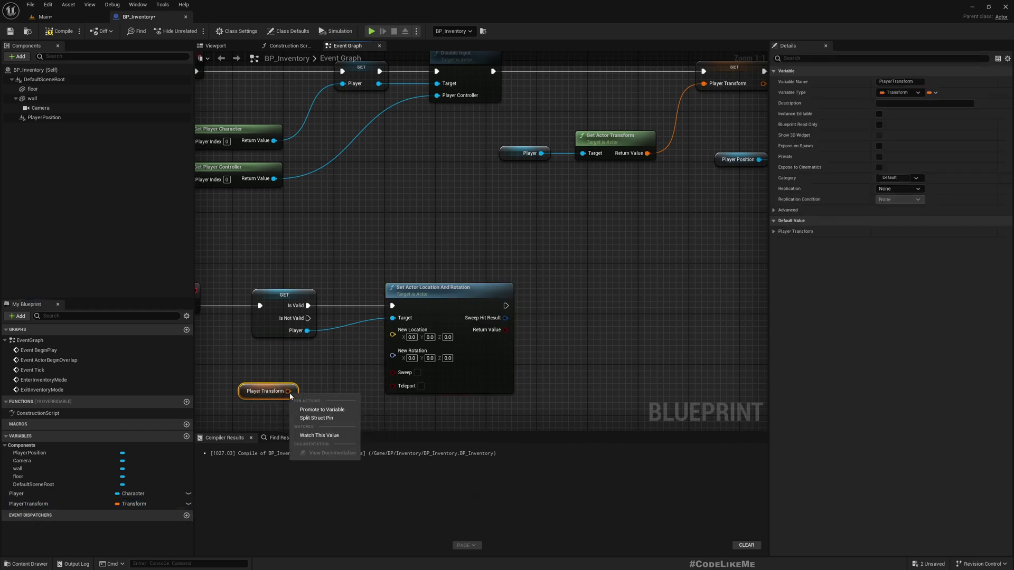
click(316, 418)
drag(309, 391, 270, 361)
right_drag(385, 421, 347, 339)
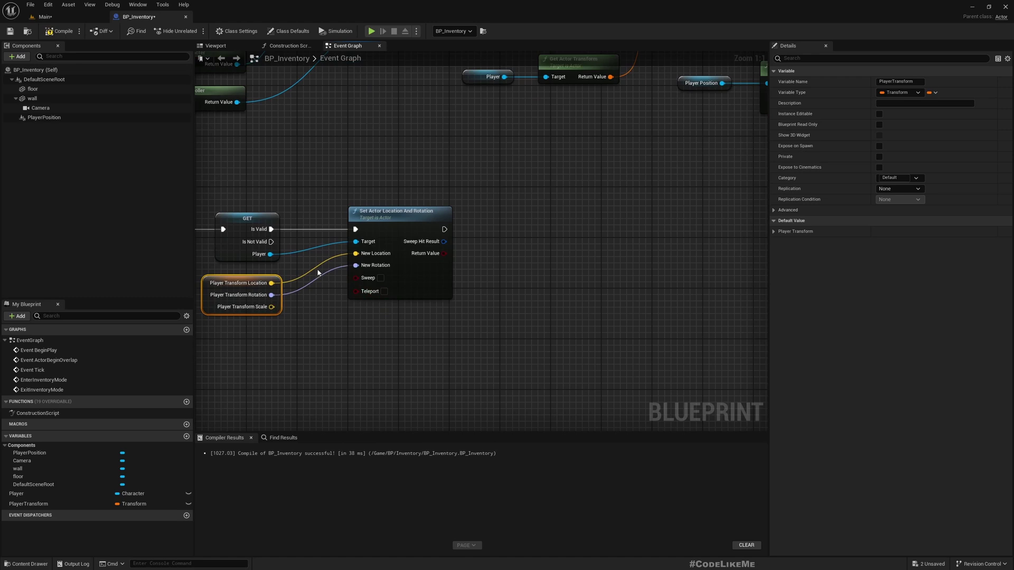
- Add an Enable Input node targeting the Player variable and run it after the exit chain's Set Actor Location And Rotation node
right_drag(490, 264, 429, 299)
drag(16, 493, 513, 304)
text(enable input)
key(Return)
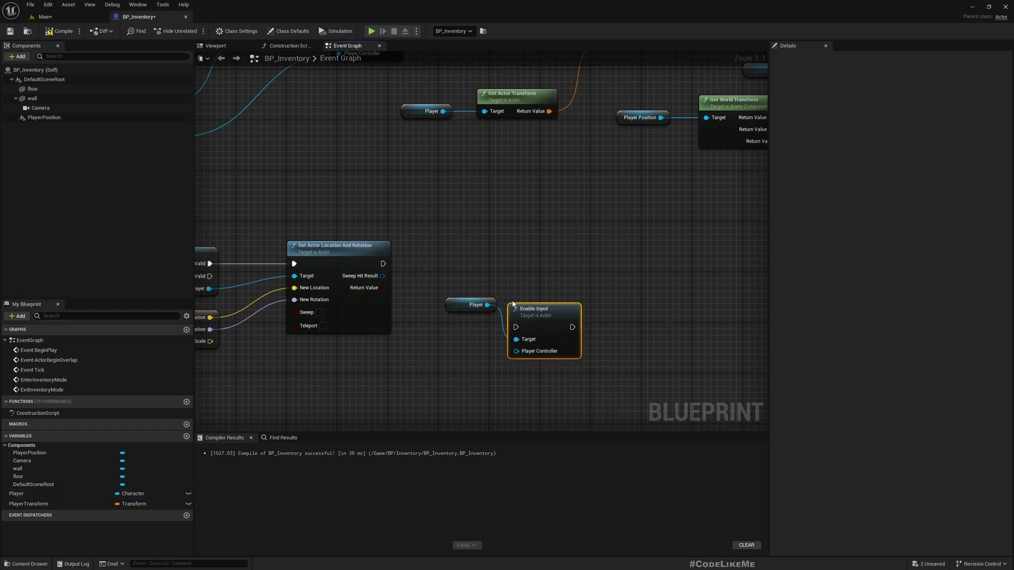
drag(382, 264, 445, 286)
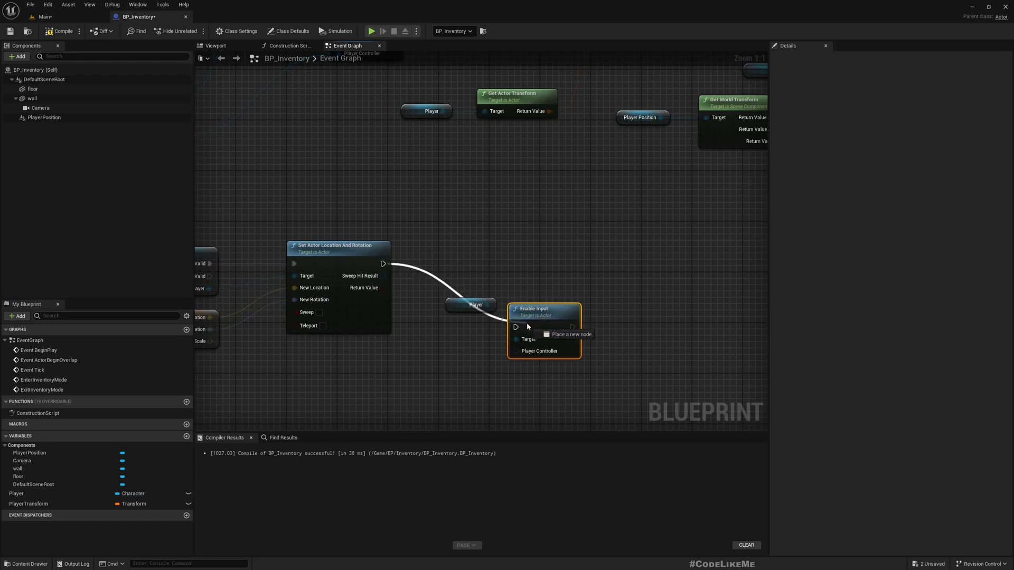
drag(524, 327, 523, 327)
drag(542, 313, 559, 248)
- Add a Get Player Controller node feeding Enable Input's Player Controller and place it below the Player getter
drag(535, 288, 488, 333)
text(getplayerc)
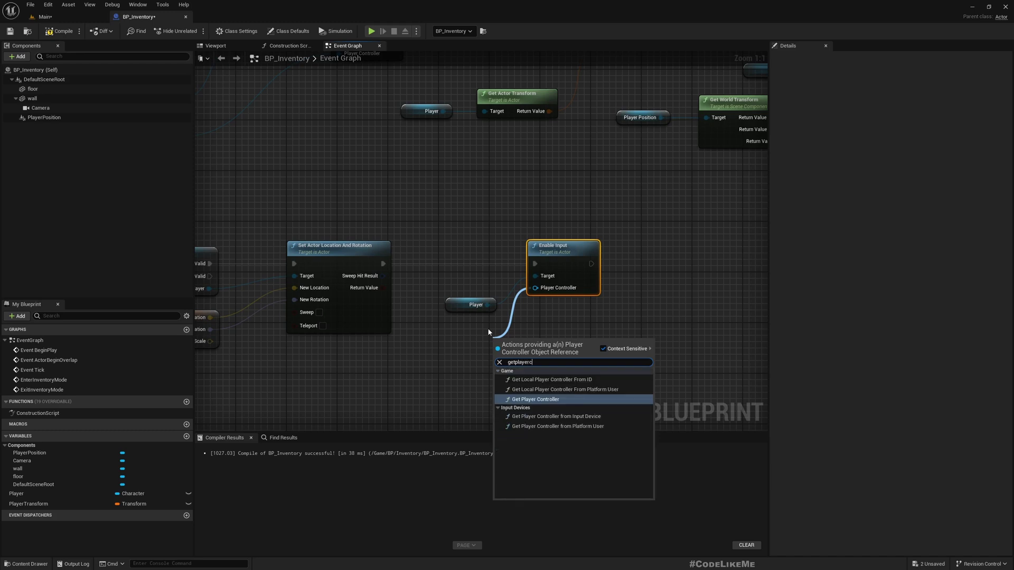
key(Return)
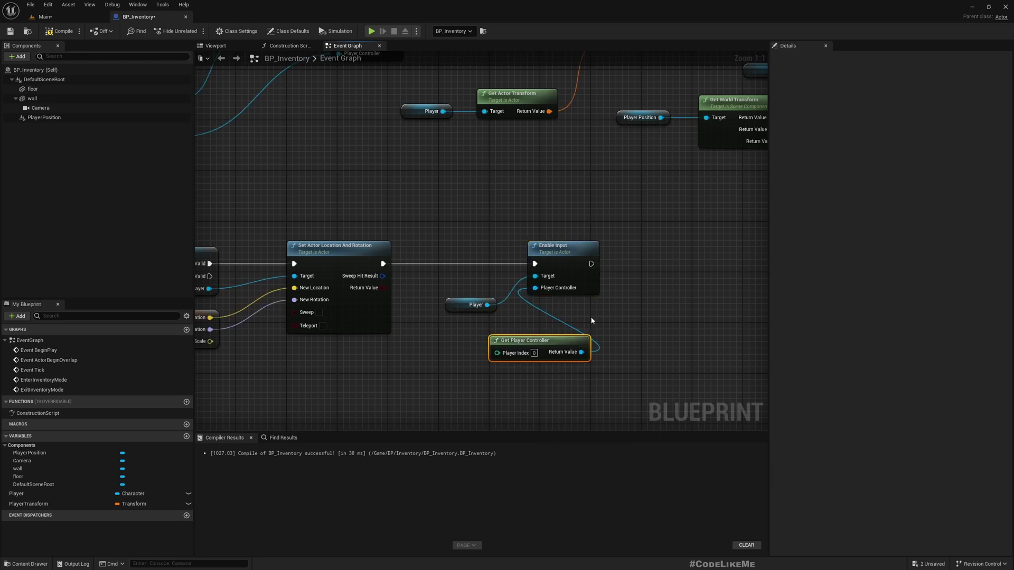
drag(576, 338, 487, 326)
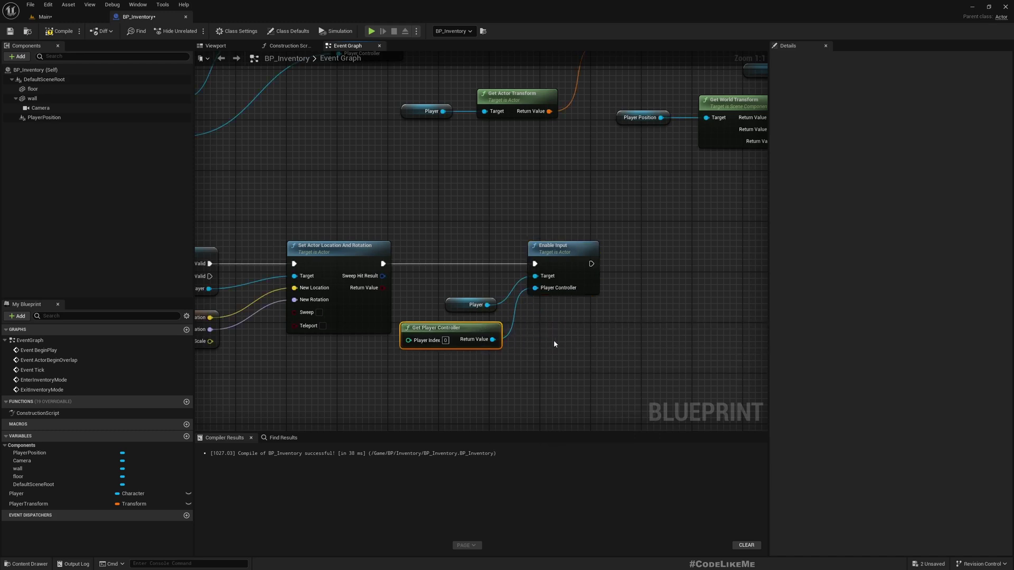
- Add Set View Target with Blend after Enable Input, with the player controller as Target and Player as New View Target
right_drag(556, 344, 316, 380)
right_drag(353, 315, 395, 304)
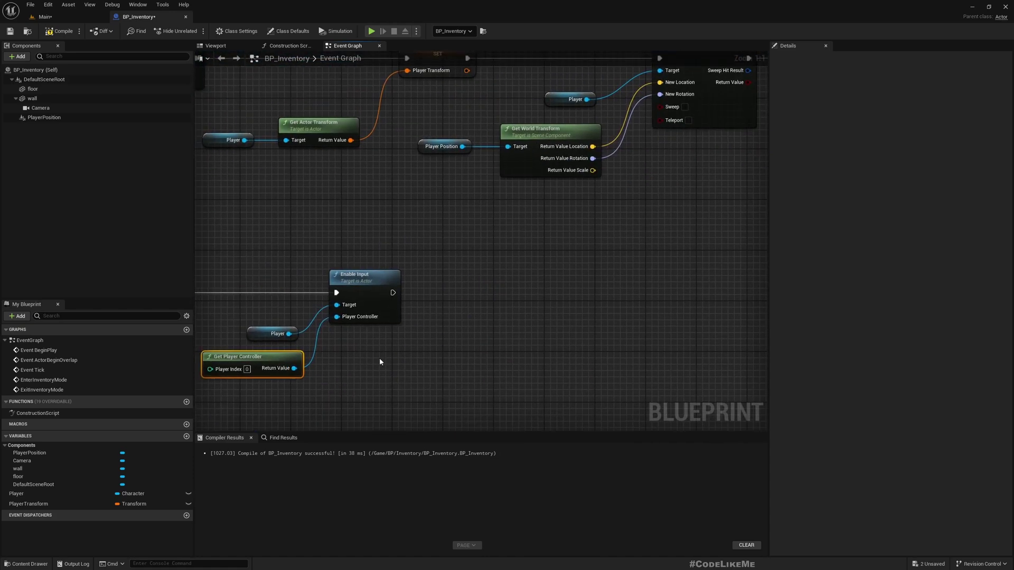
drag(299, 368, 482, 368)
text(set view)
key(Return)
drag(393, 293, 400, 299)
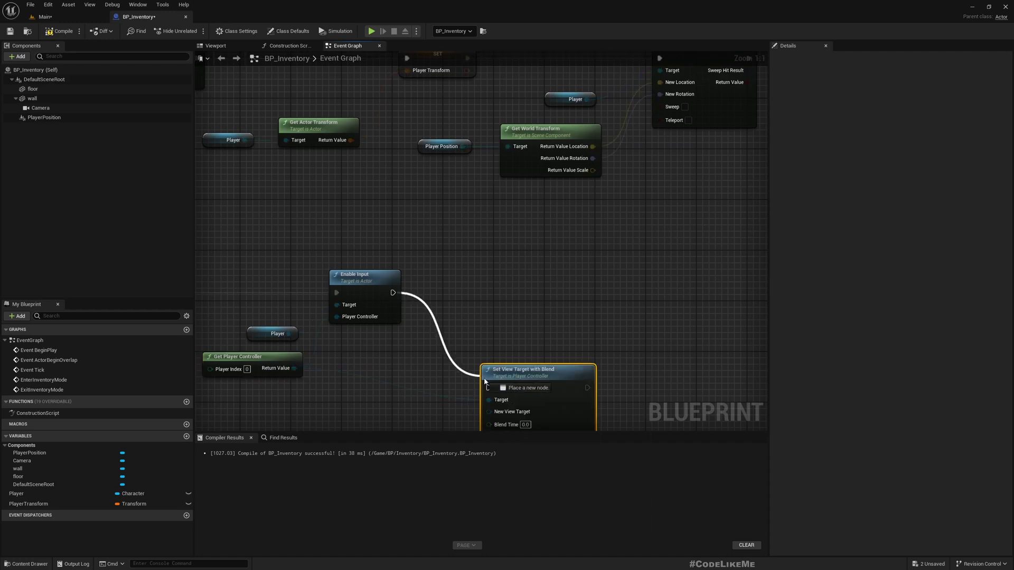
drag(488, 386, 544, 276)
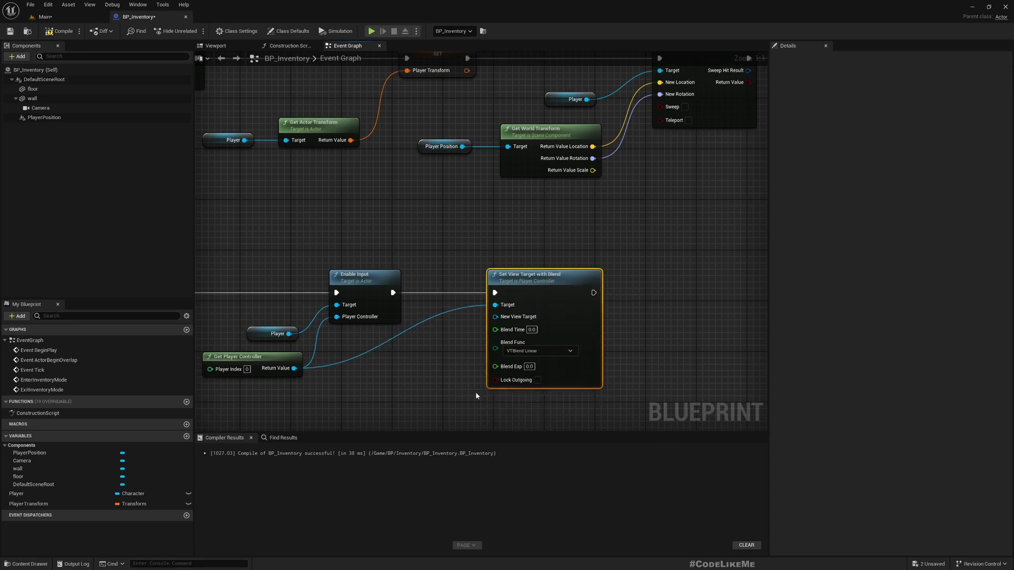
right_drag(442, 387, 437, 313)
drag(284, 259, 491, 243)
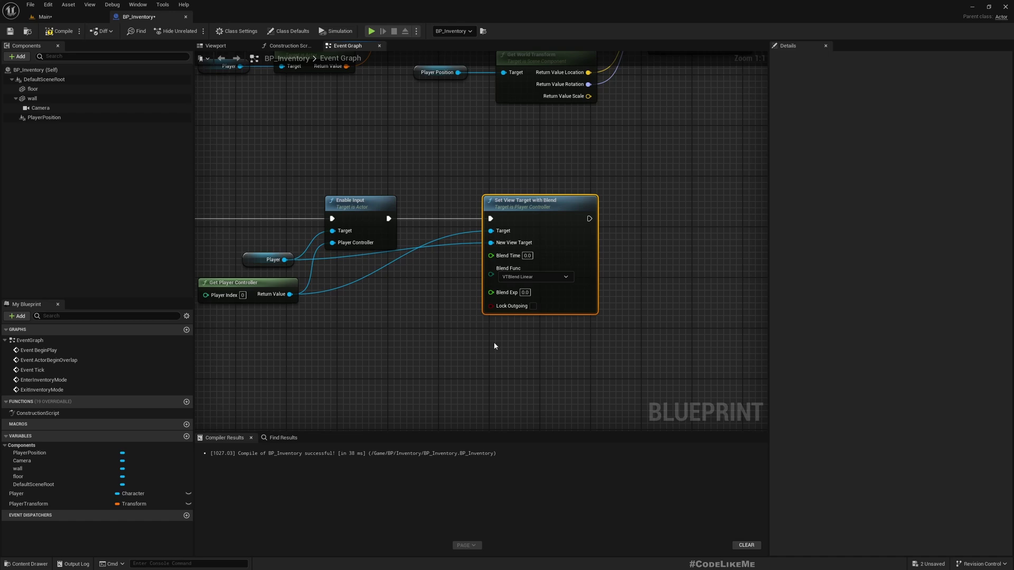
- Add a Delay node with a duration of 4 after the Enter Inventory Mode call in the BeginPlay chain
scroll(421, 332, down, 3)
right_drag(307, 193, 328, 228)
scroll(383, 230, down, 3)
right_drag(378, 145, 377, 271)
scroll(378, 271, up, 6)
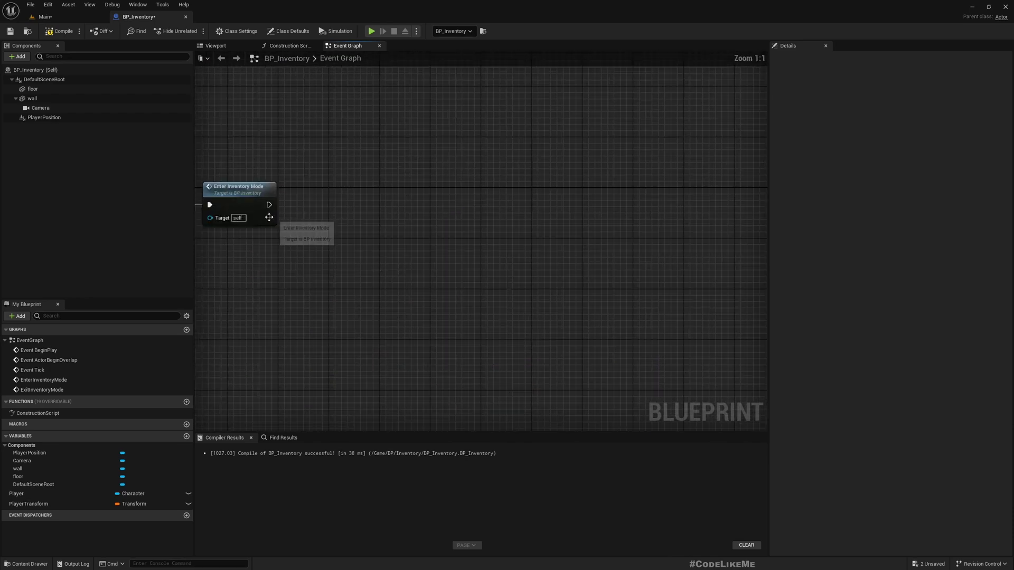
right_drag(270, 220, 430, 220)
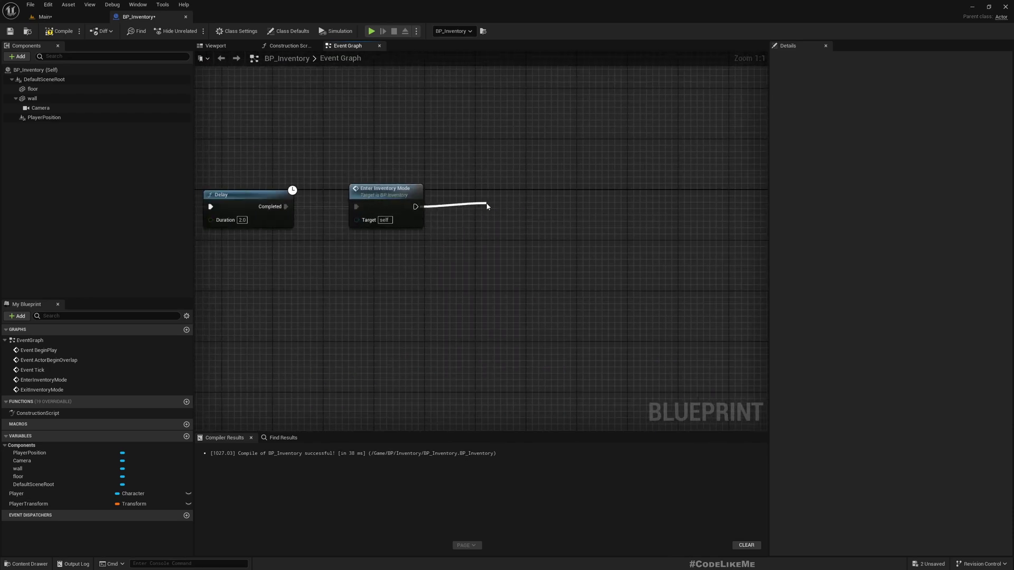
drag(414, 207, 486, 206)
text(dela)
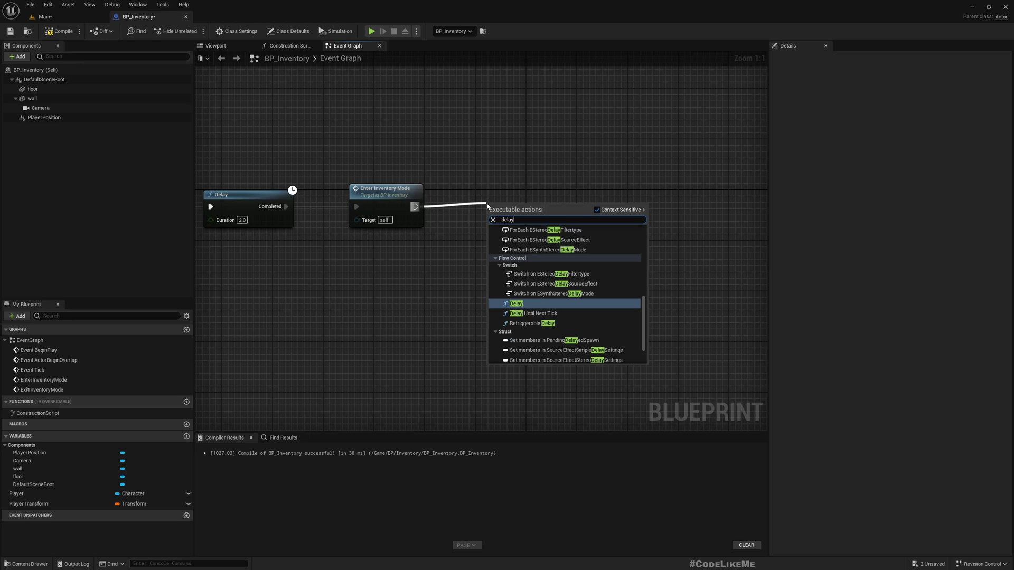
text(y)
key(Return)
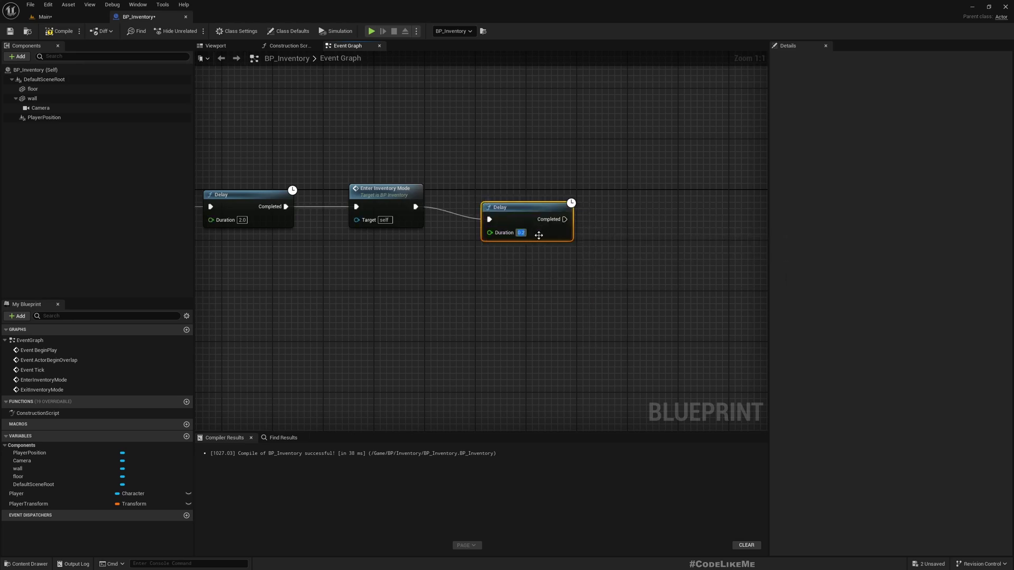
text(4)
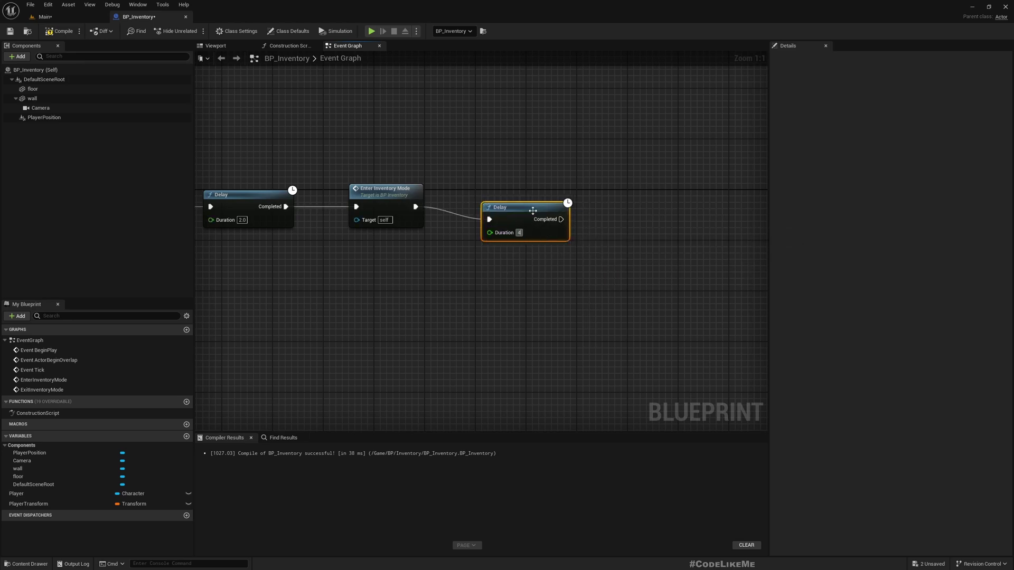
- Call Exit Inventory Mode when the second delay completes and straighten the BeginPlay chain's connections
drag(531, 210, 611, 205)
text(exit inventory)
key(Return)
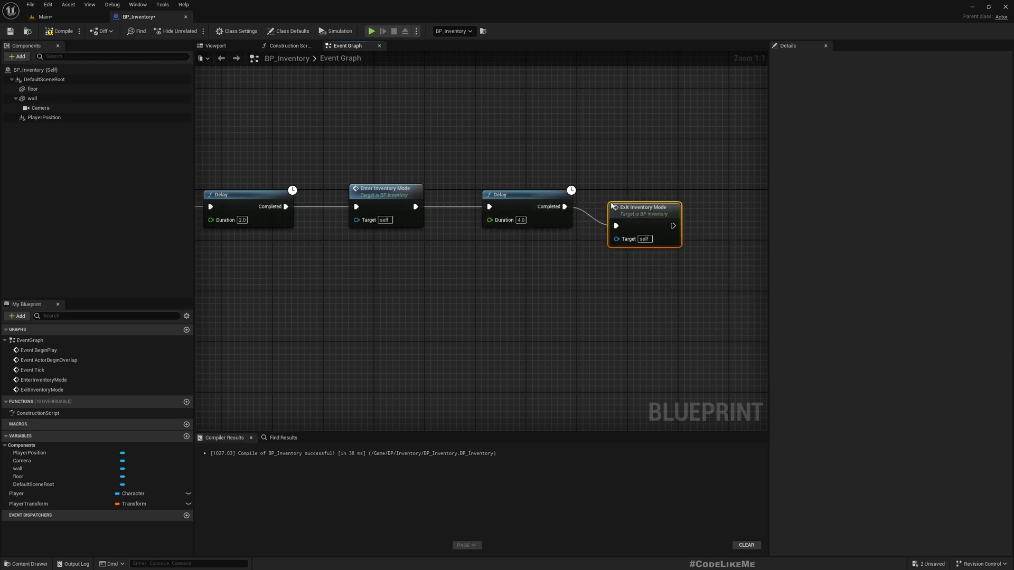
scroll(511, 160, down, 3)
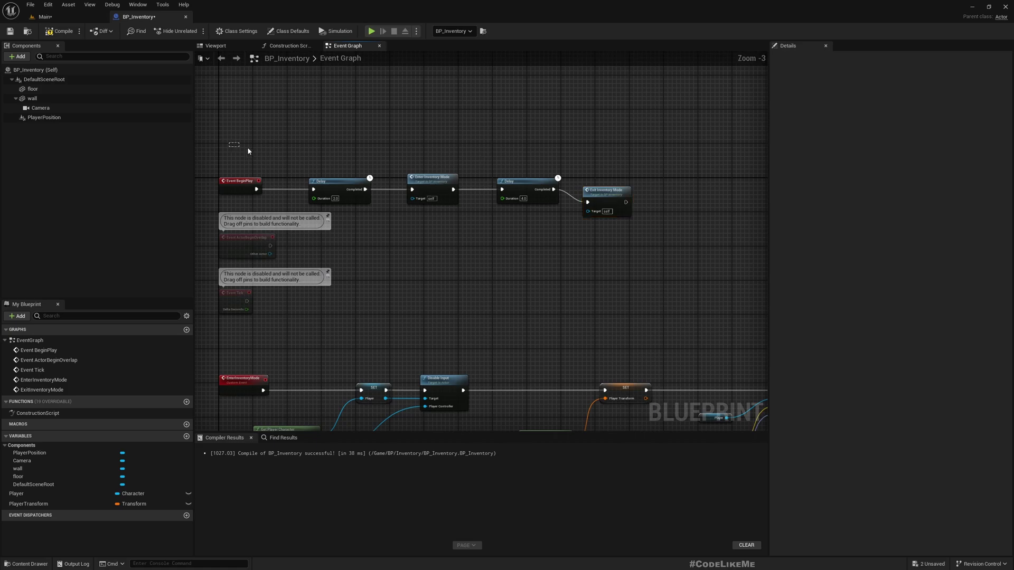
drag(358, 150, 626, 189)
key(q)
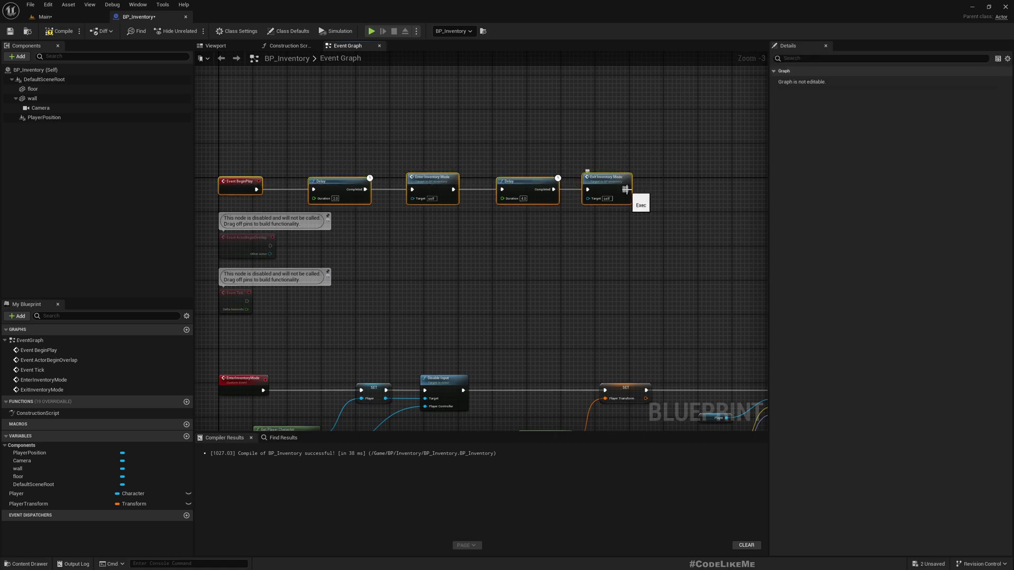
- Play the Main level full screen to test entering and exiting inventory mode and moving the character, and stop the session
click(45, 16)
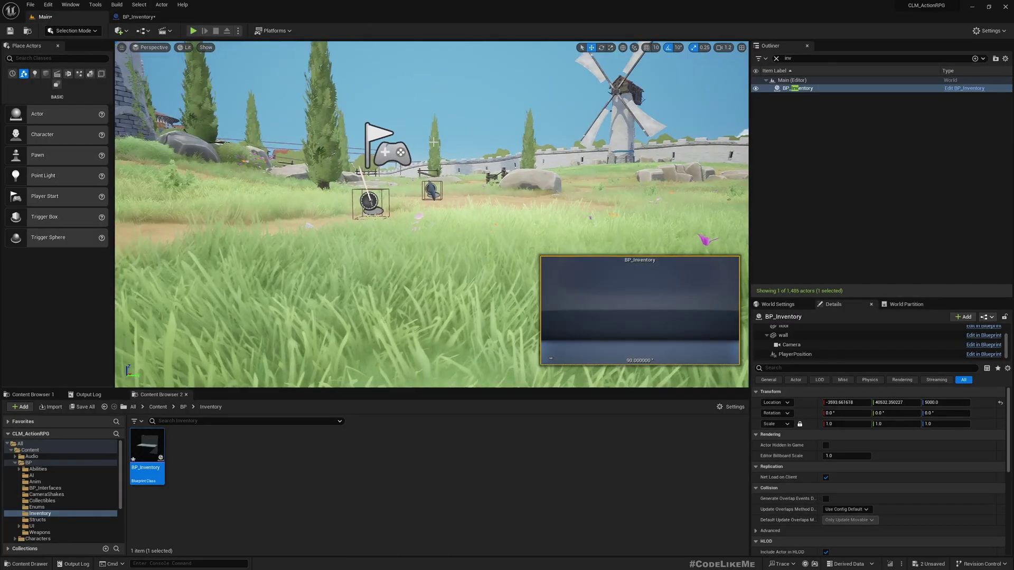
key(F11)
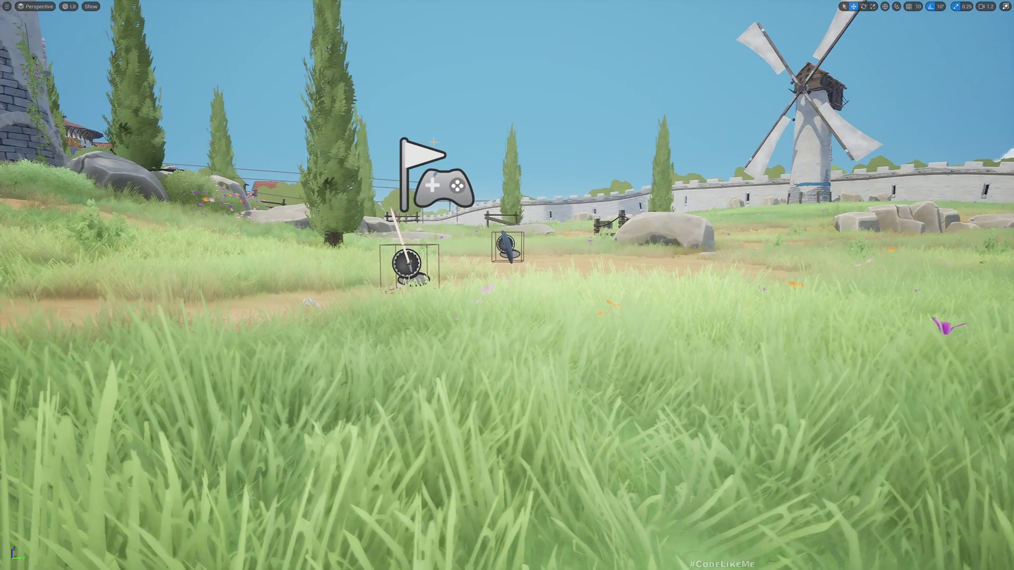
key(alt+p)
click(433, 142)
key(i)
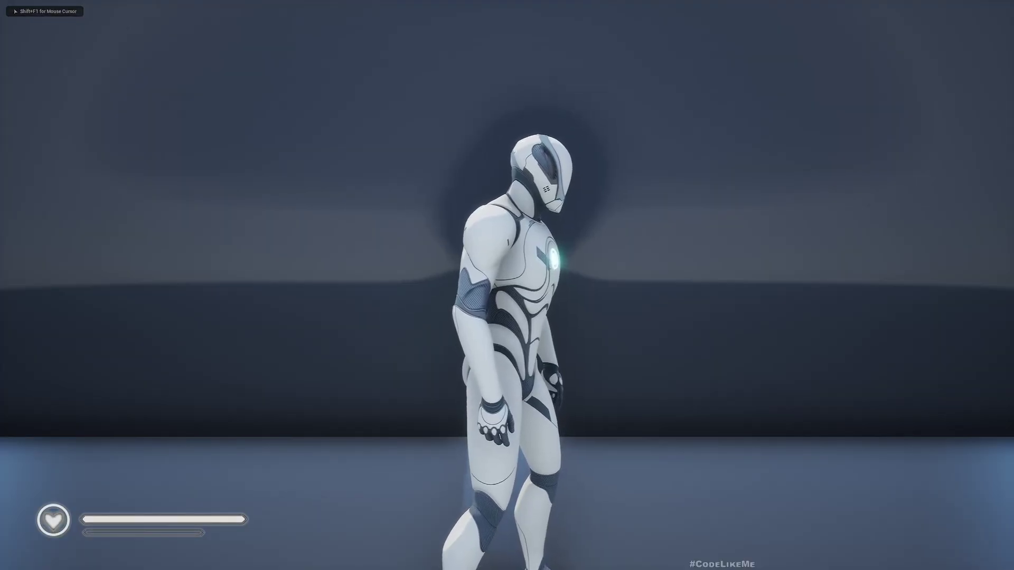
key(i)
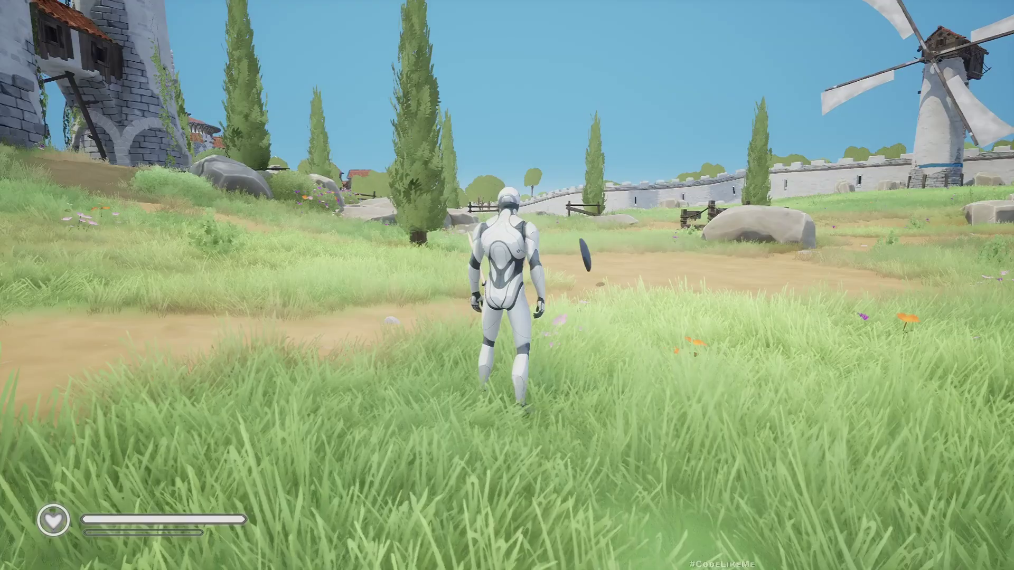
key(w)
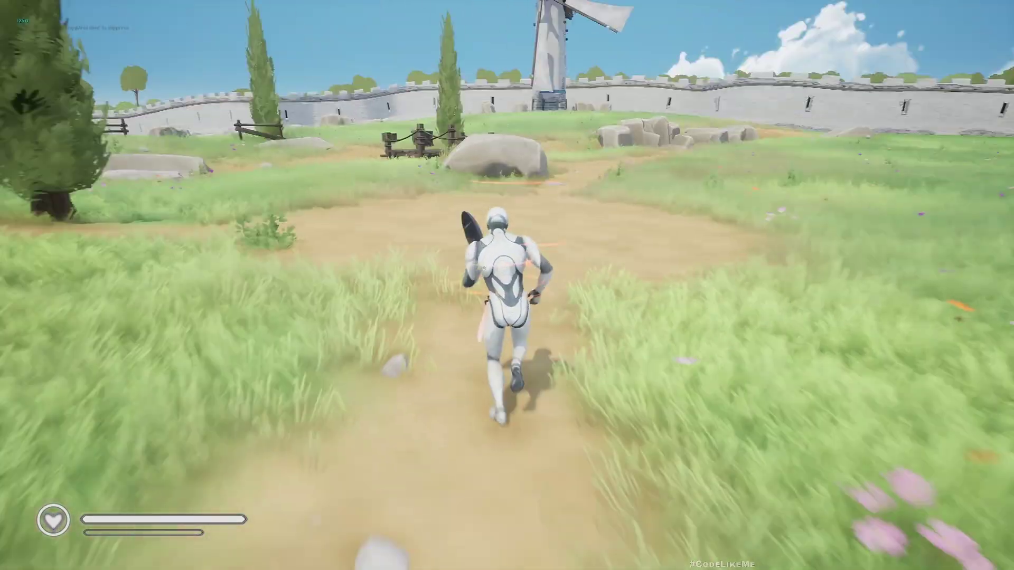
key(e)
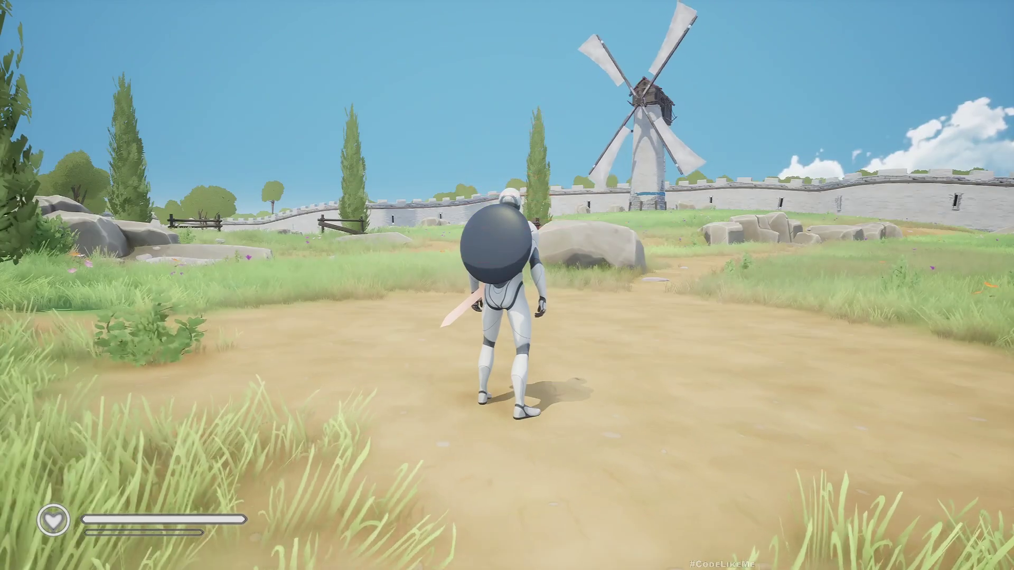
key(F11)
key(shift+F1)
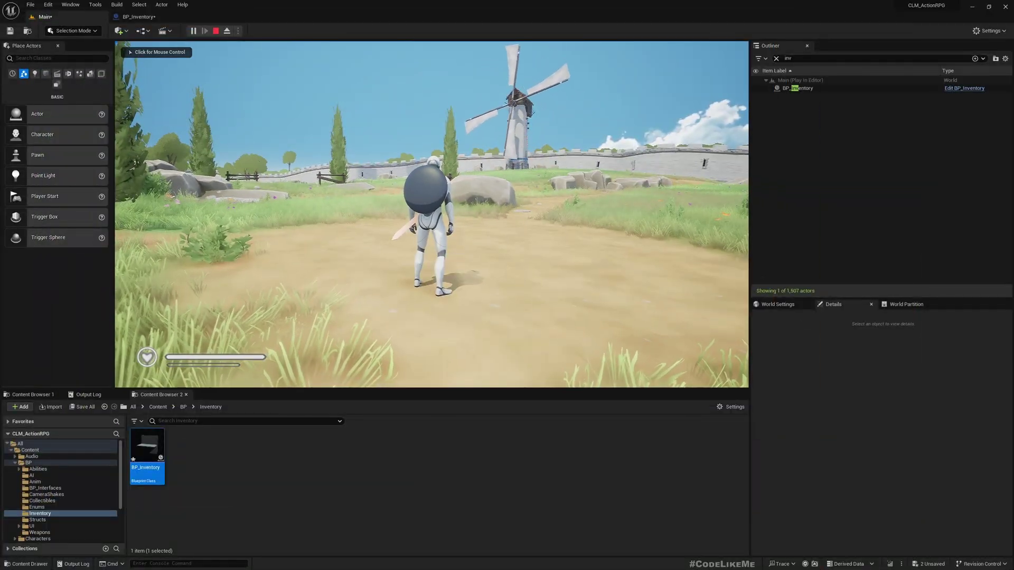
key(Escape)
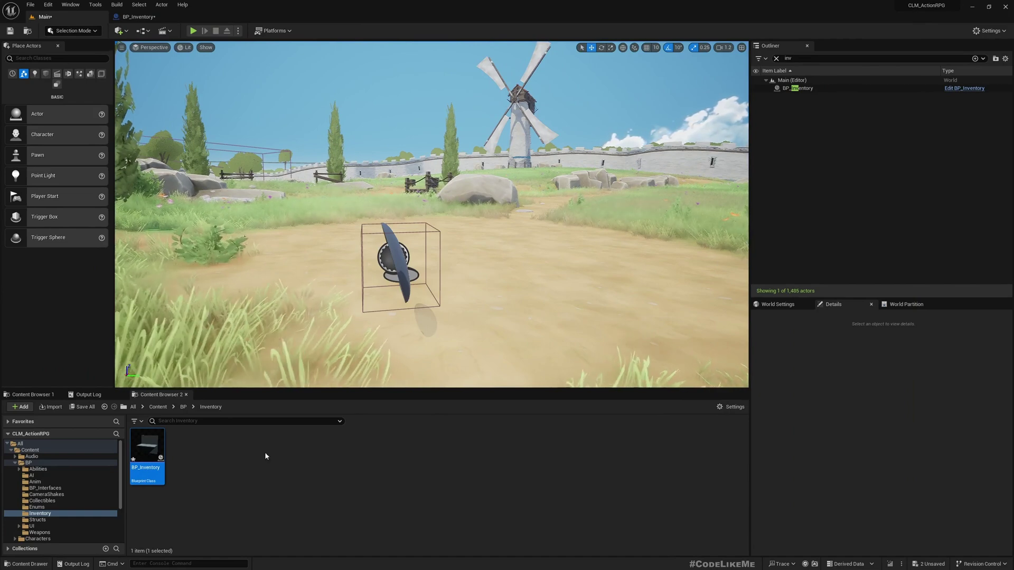
- Create an Input Action named IA_Inventory in ThirdPerson/Input/Actions and check its value type
click(18, 463)
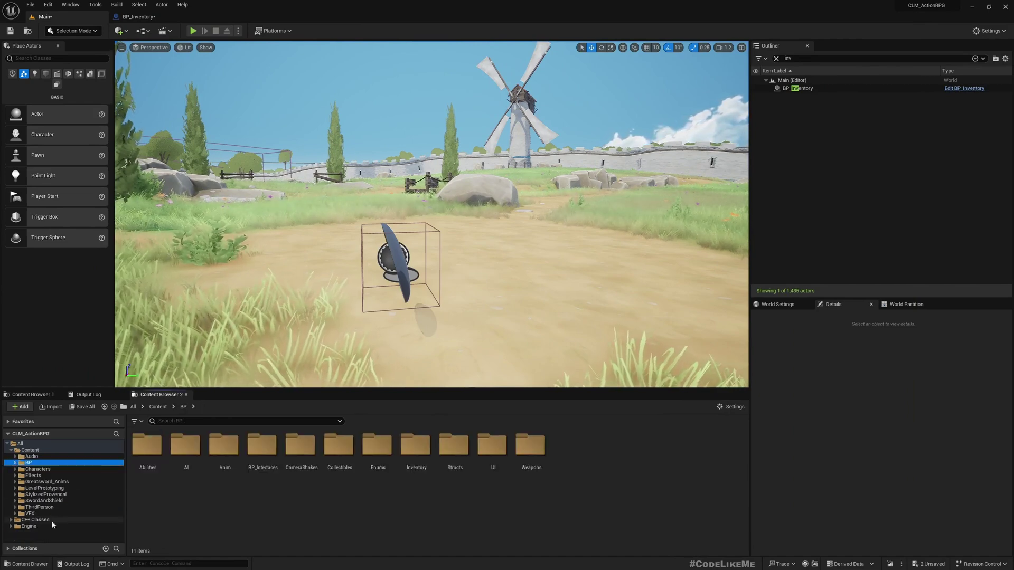
click(40, 507)
double_click(184, 445)
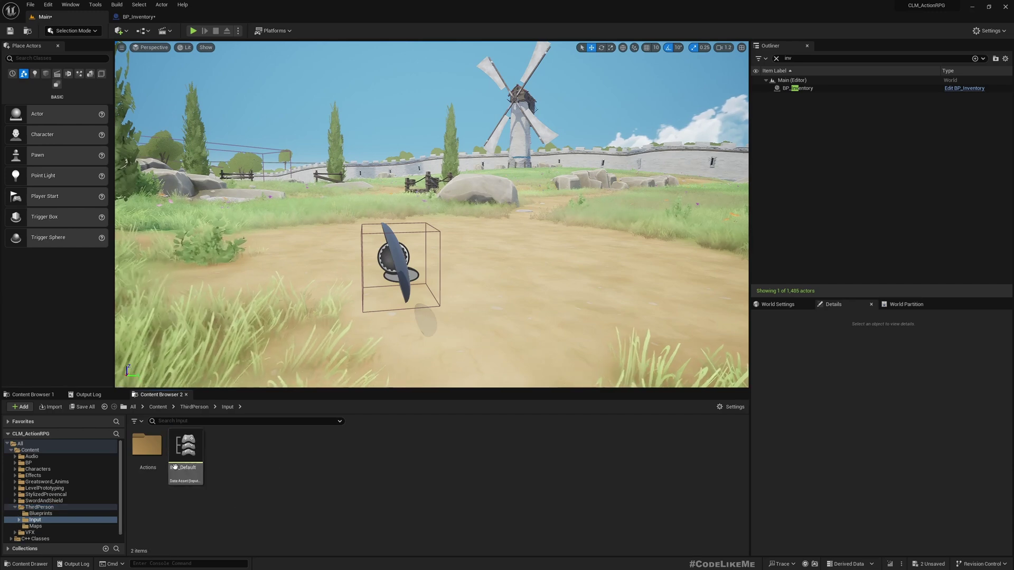
double_click(148, 449)
right_click(280, 519)
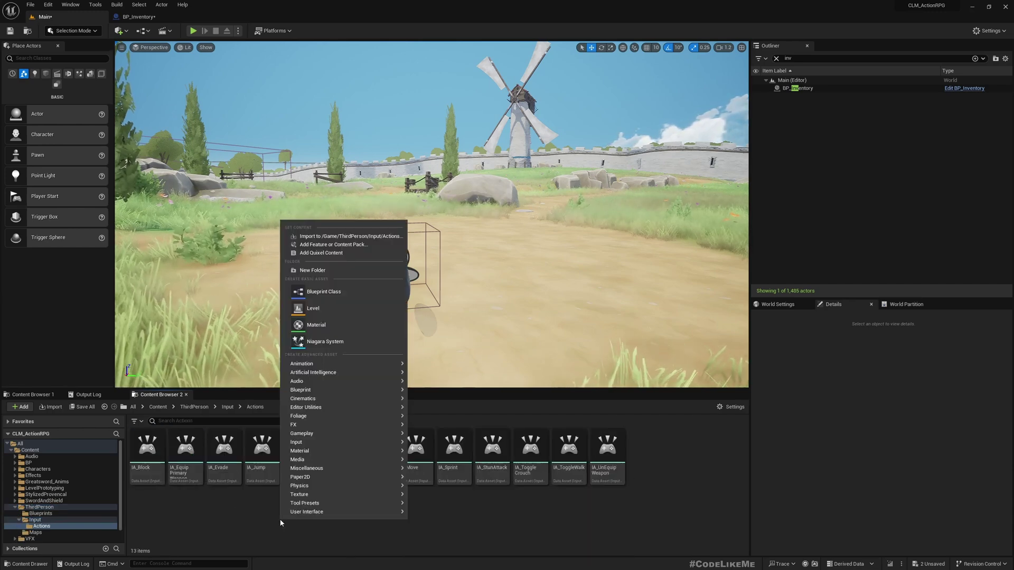
right_click(226, 524)
right_click(226, 524)
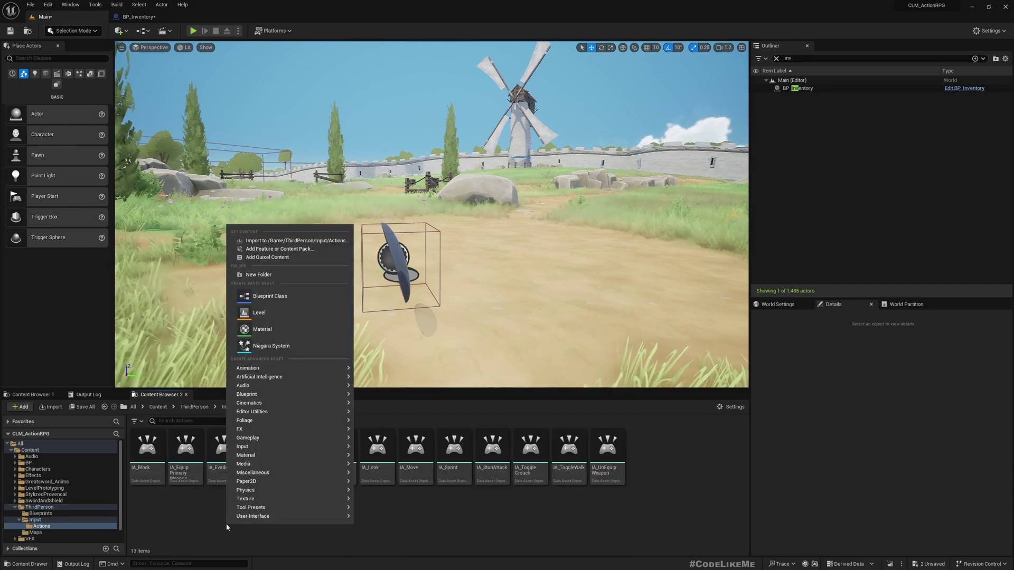
mouse_move(274, 446)
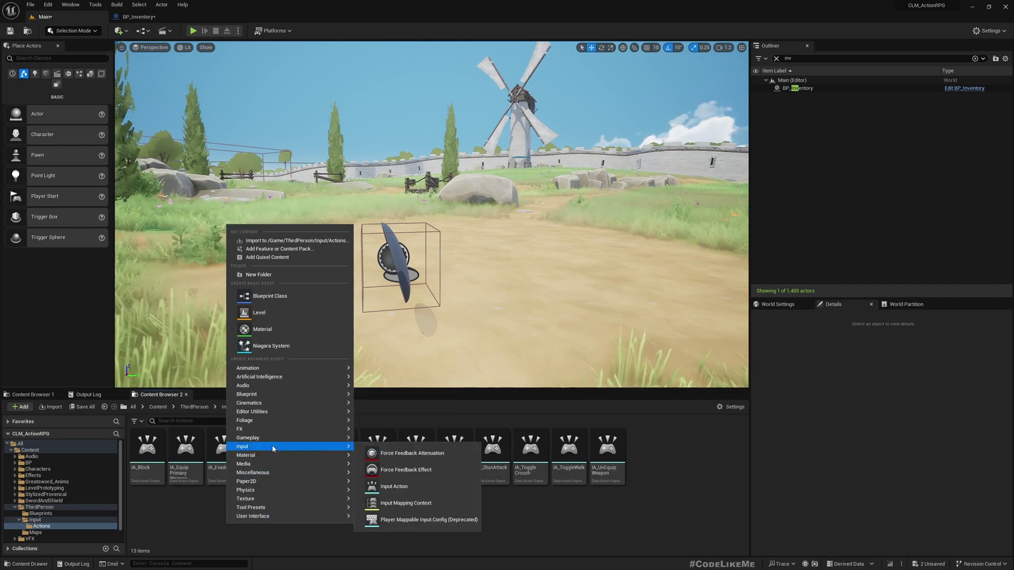
click(398, 487)
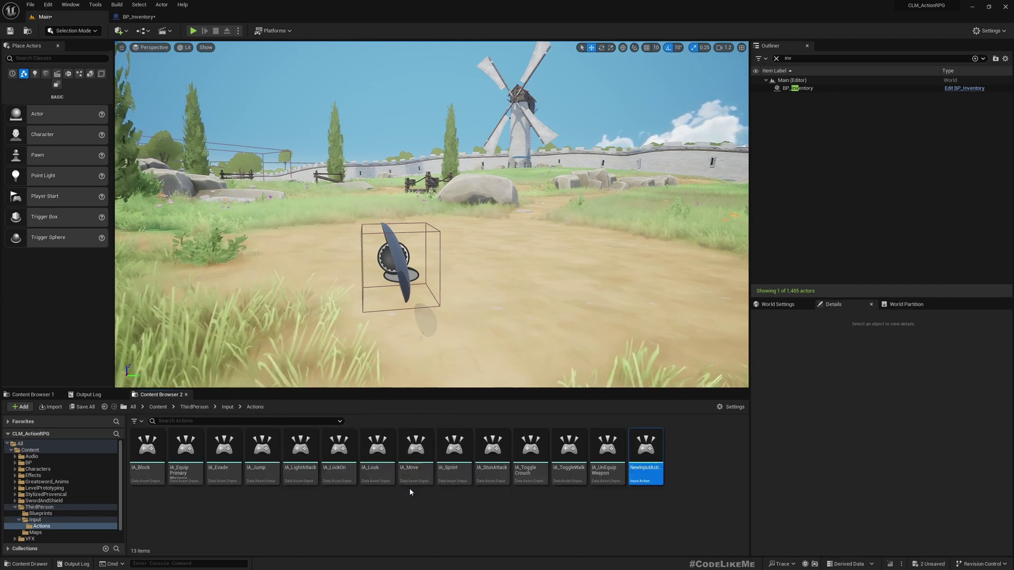
text(IA_In)
text(ventory)
key(Return)
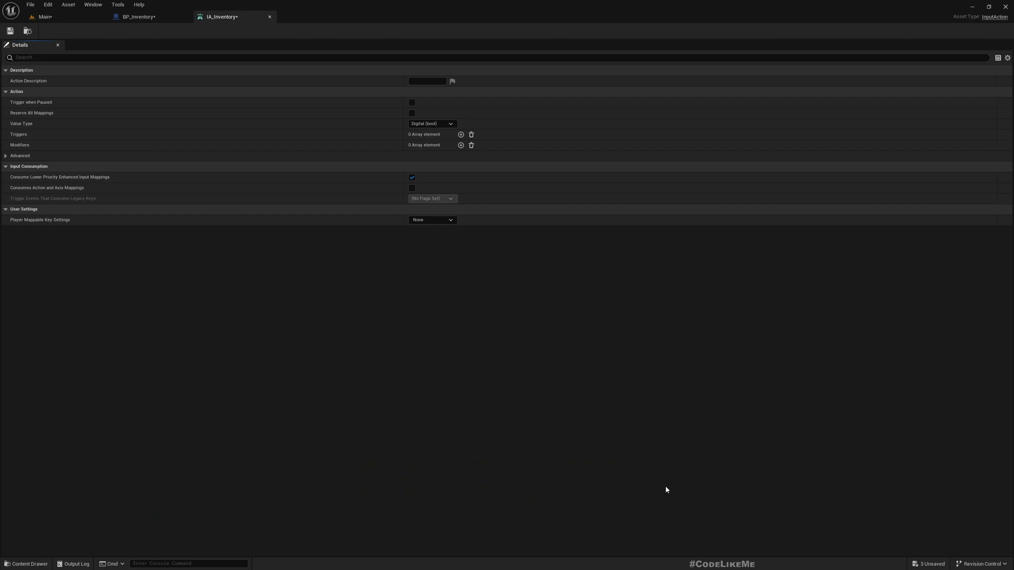
click(417, 123)
click(269, 17)
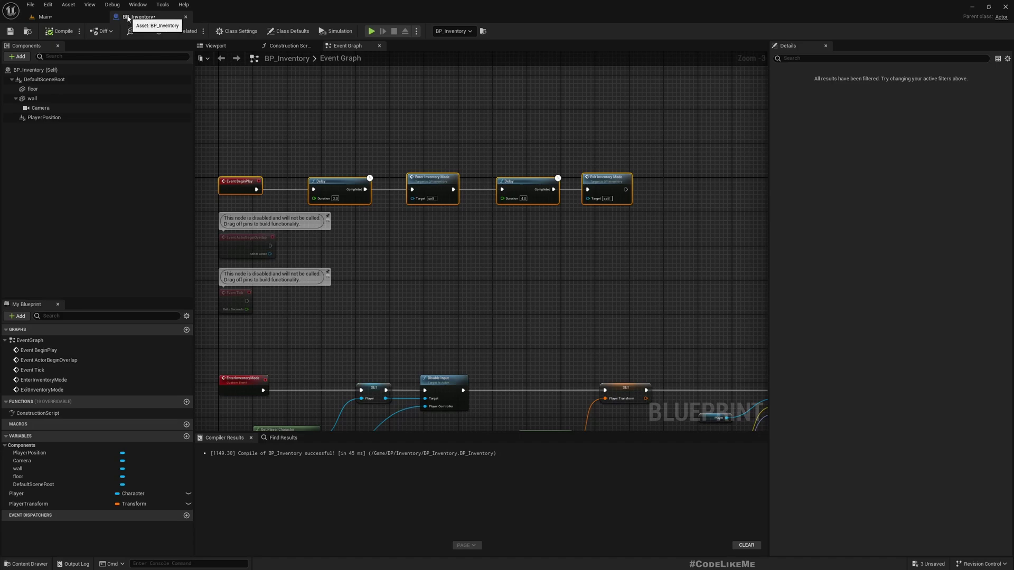
- Open the IMC_Default input mapping context from ThirdPerson/Input and add a mapping for IA_Inventory
click(43, 18)
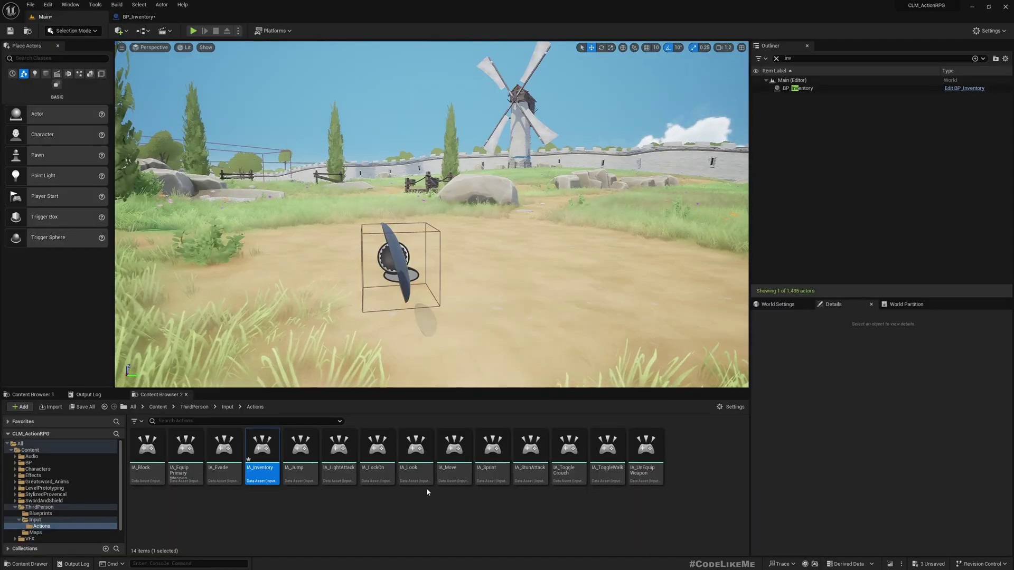
click(227, 406)
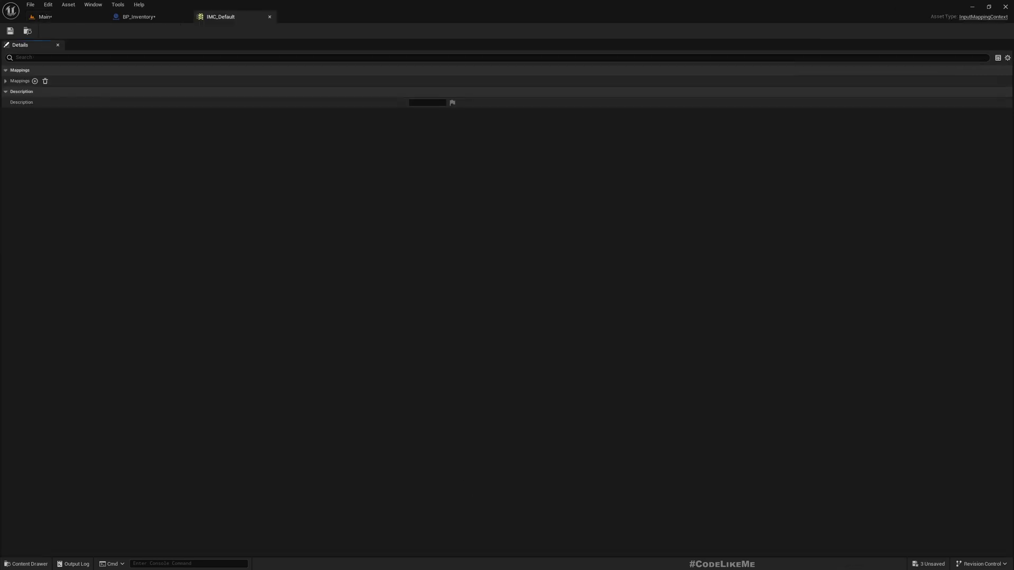
click(6, 80)
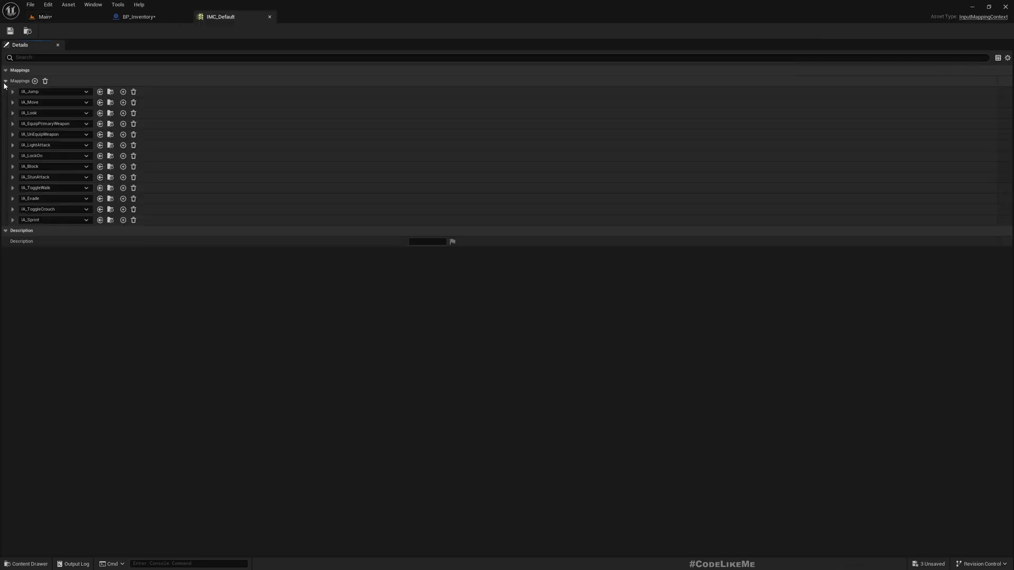
click(35, 80)
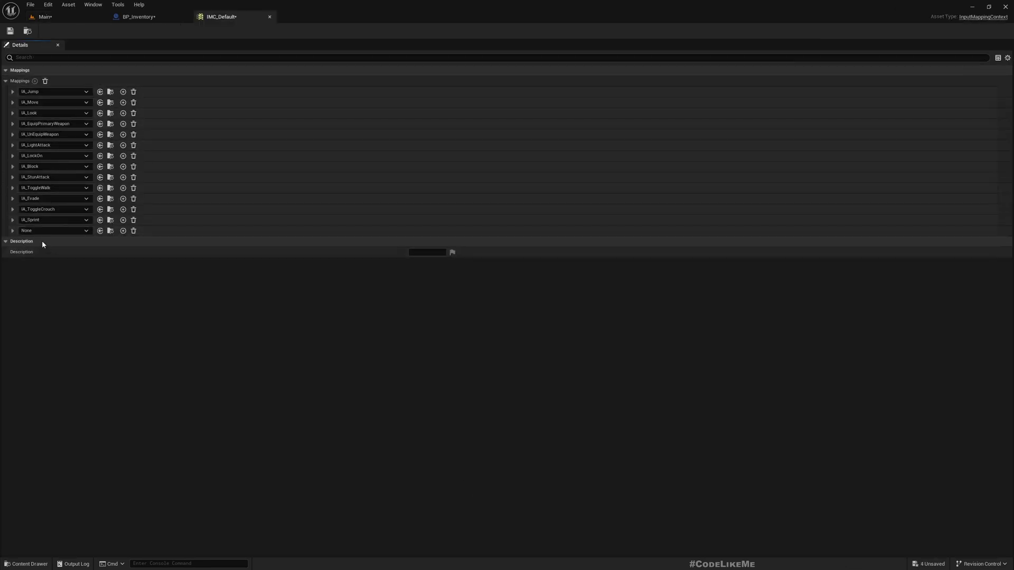
click(42, 231)
text(inv)
click(71, 335)
- Bind the IA_Inventory mapping to the I key and save IMC_Default
click(12, 231)
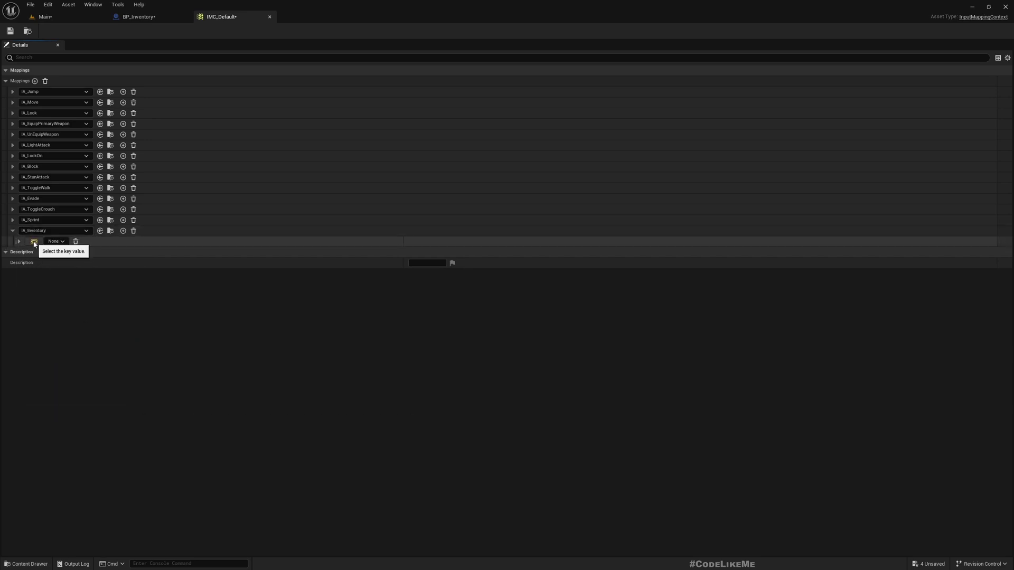
click(34, 241)
key(i)
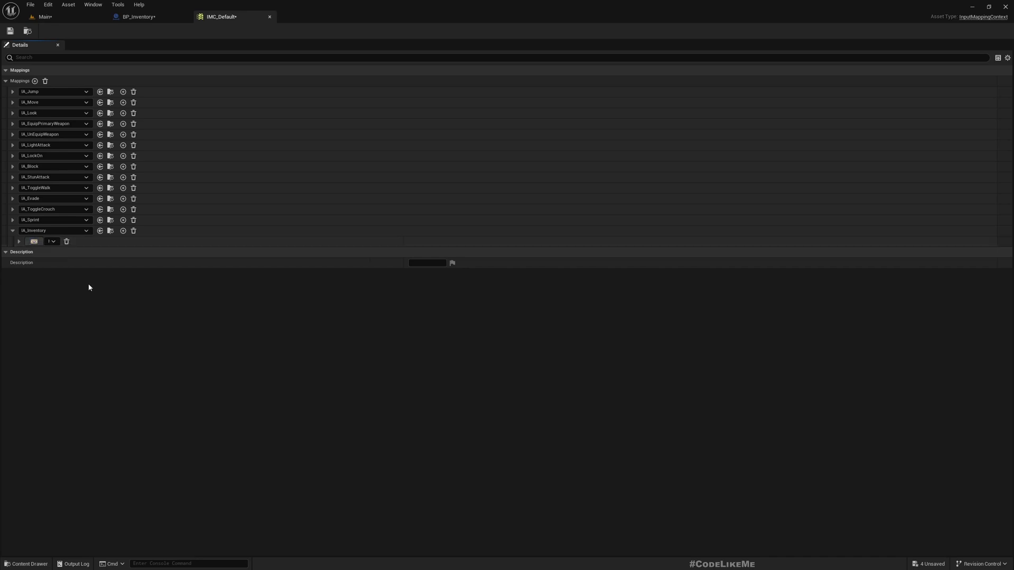
click(45, 17)
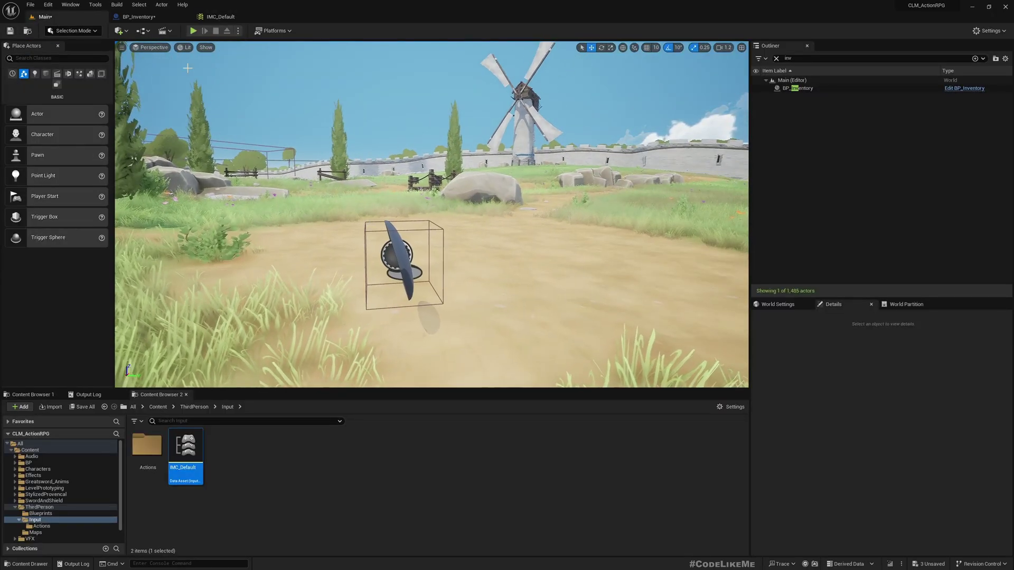
- In BP_Inventory's Event Graph, move the BeginPlay chain up, shift its test nodes away from Event BeginPlay, and break their link to it
click(139, 17)
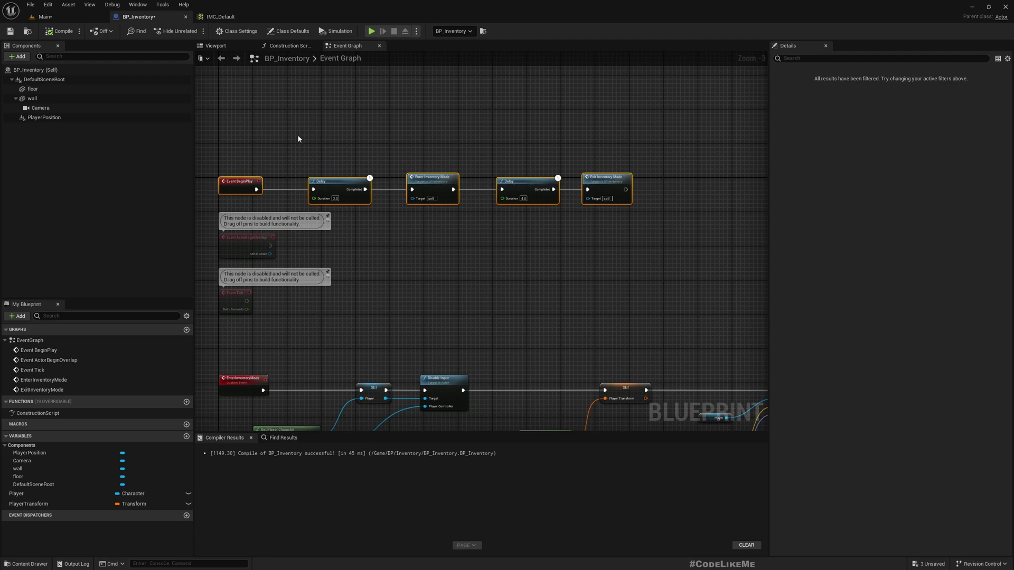
right_drag(298, 139, 343, 205)
drag(285, 256, 286, 192)
right_drag(404, 239, 346, 274)
click(344, 264)
drag(309, 168, 600, 230)
drag(318, 215, 477, 215)
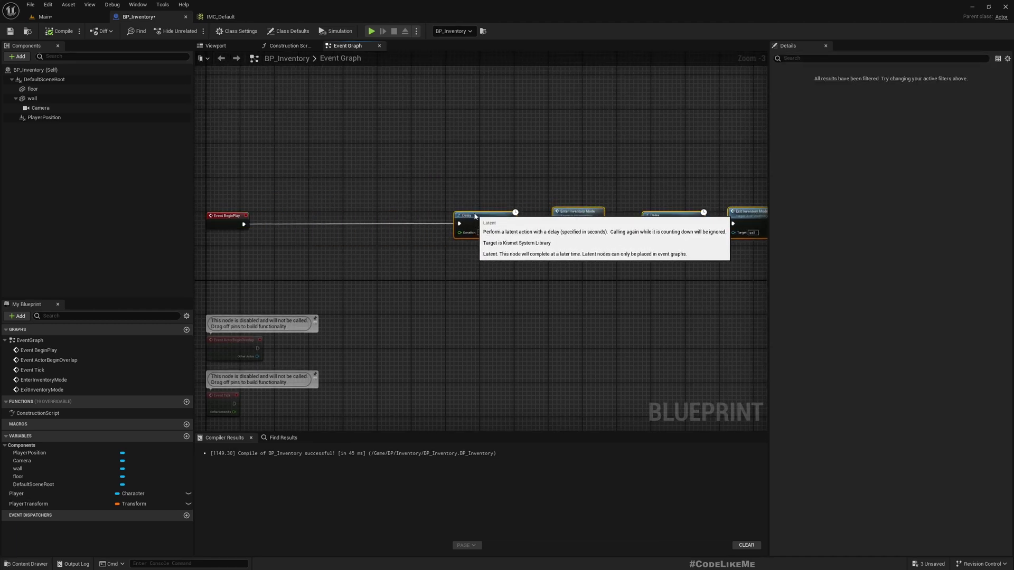
right_click(244, 225)
click(261, 249)
scroll(278, 220, up, 3)
right_drag(275, 231, 352, 255)
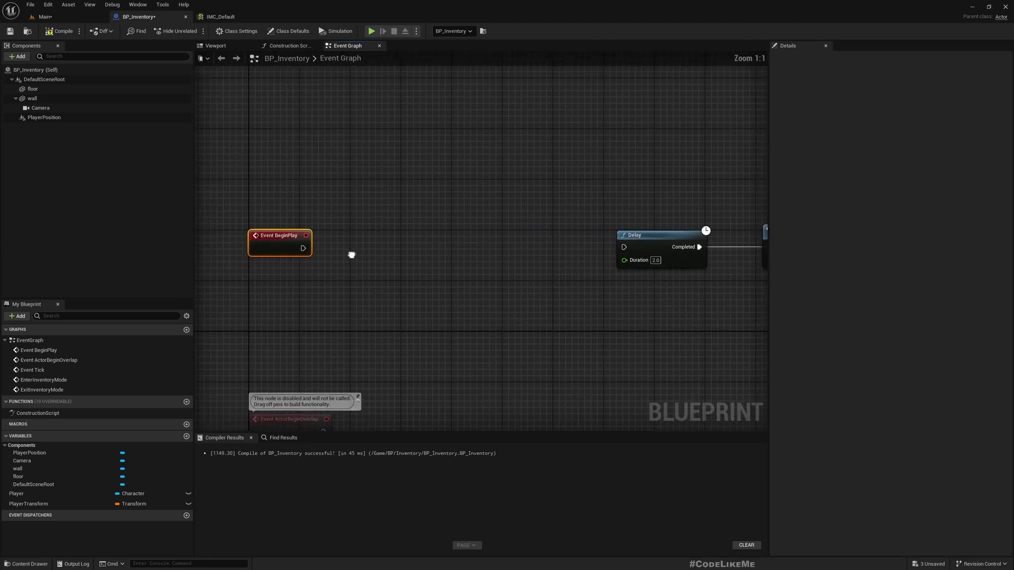
- Add an Enable Input node executed from Event BeginPlay and align it with the event
drag(303, 248, 361, 247)
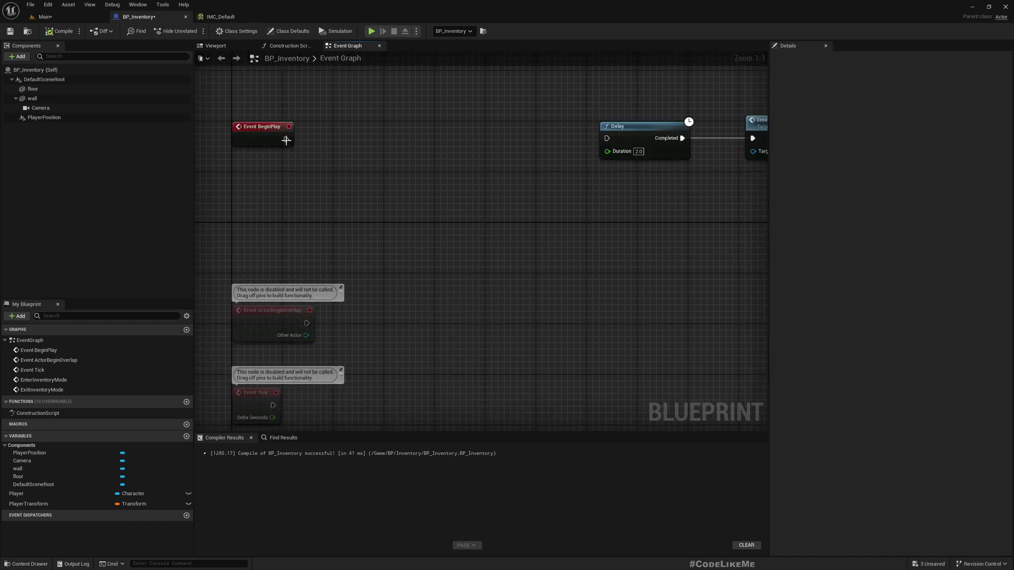
drag(285, 140, 352, 143)
text(enablei)
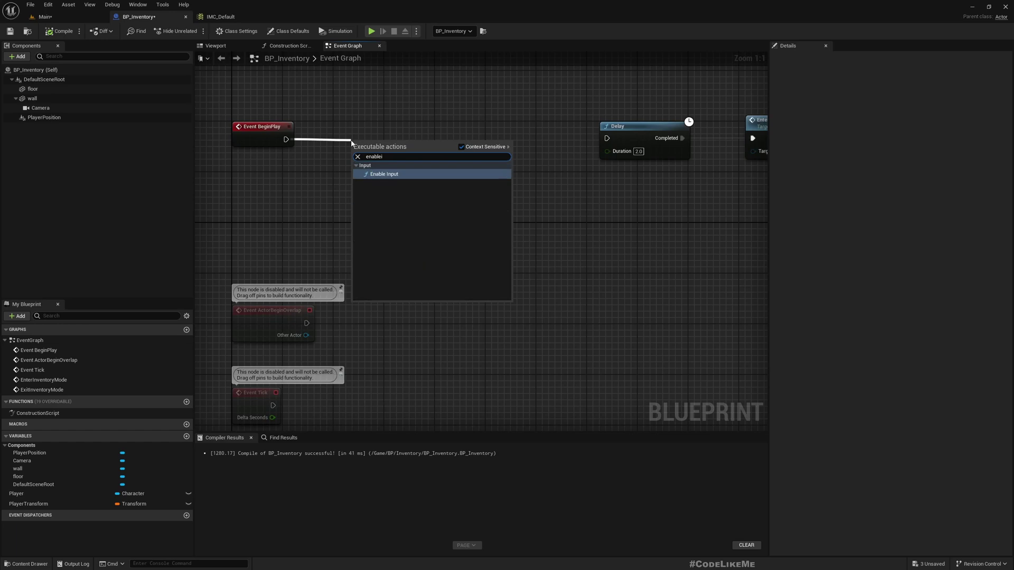
key(Return)
drag(395, 149, 399, 127)
- Feed Enable Input's Player Controller from a Get Player Controller node placed below Event BeginPlay
drag(360, 164, 313, 183)
text(get player)
key(Return)
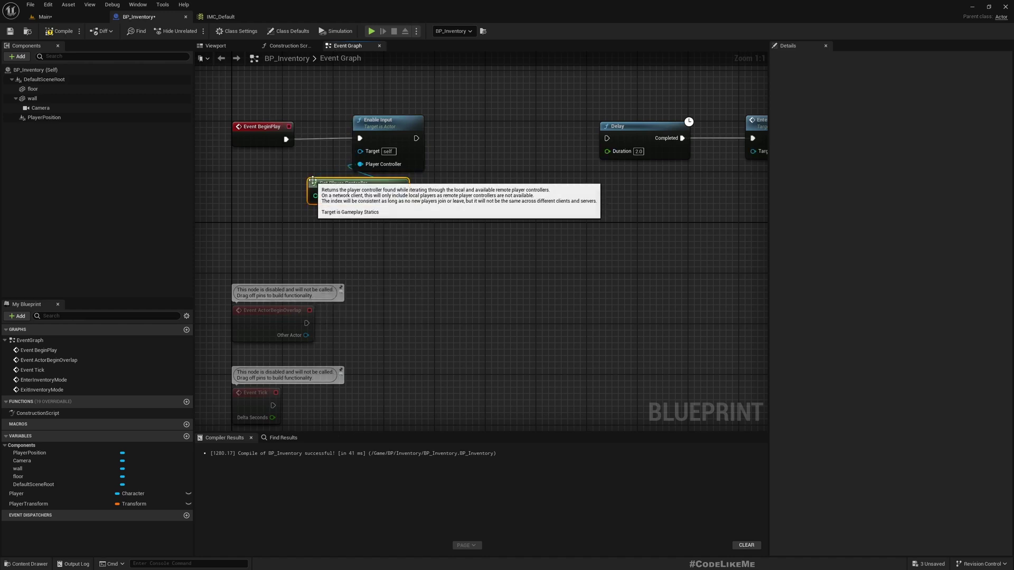
drag(365, 180, 274, 173)
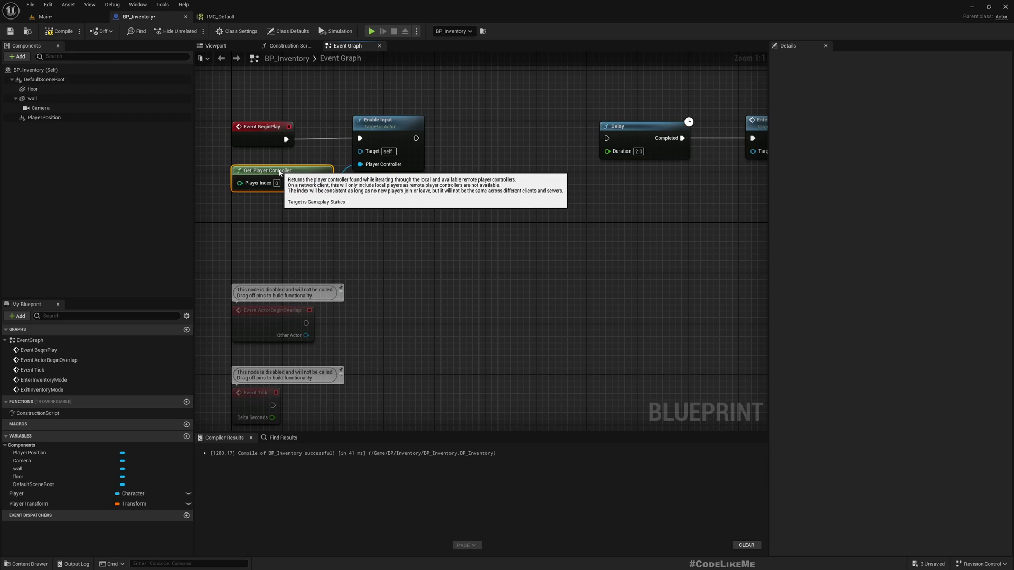
- Delete the disabled Event ActorBeginOverlap and Event Tick nodes from the Event Graph
scroll(372, 233, down, 3)
right_drag(520, 213, 484, 105)
scroll(455, 153, down, 3)
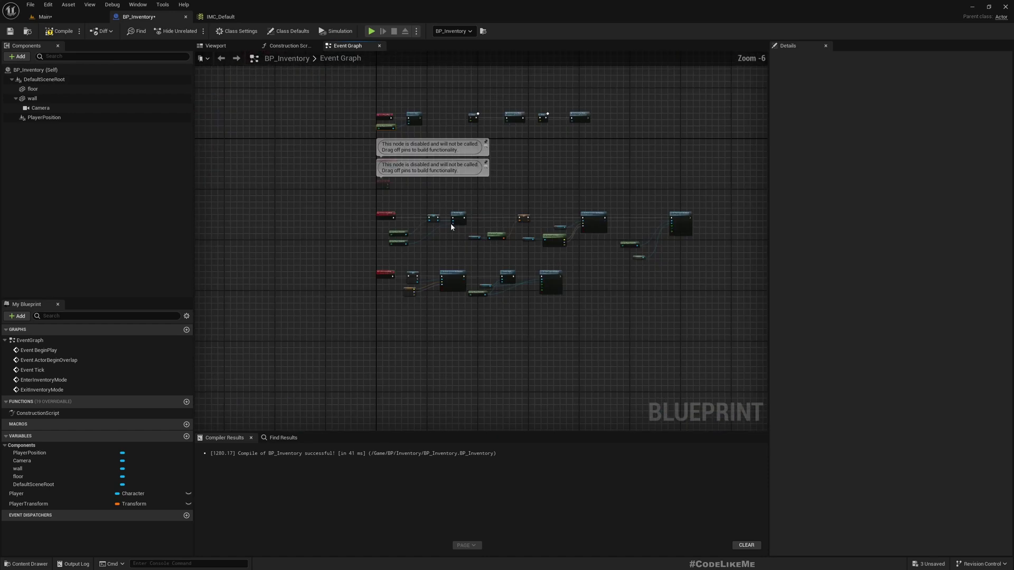
right_drag(358, 141, 350, 215)
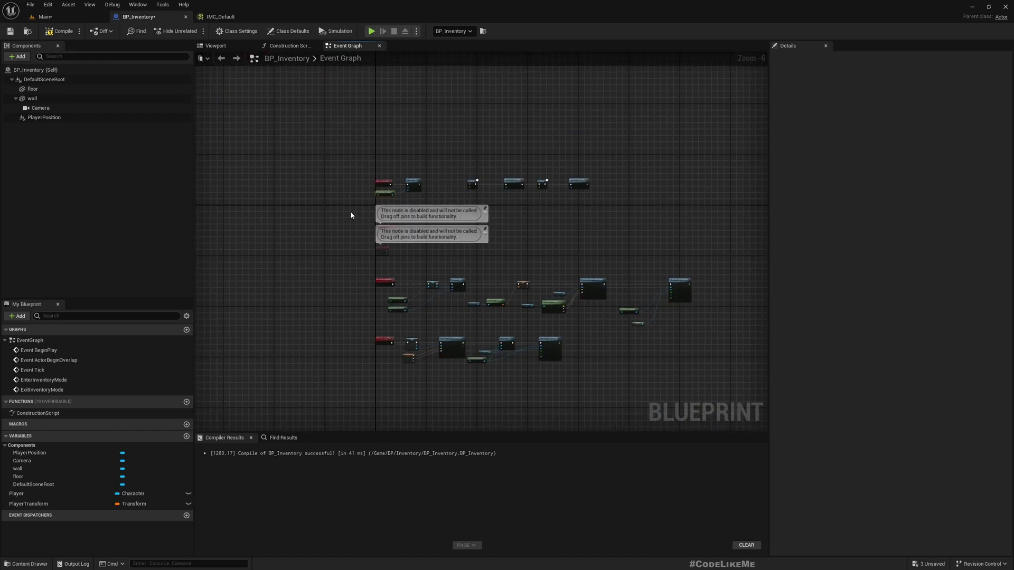
key(Delete)
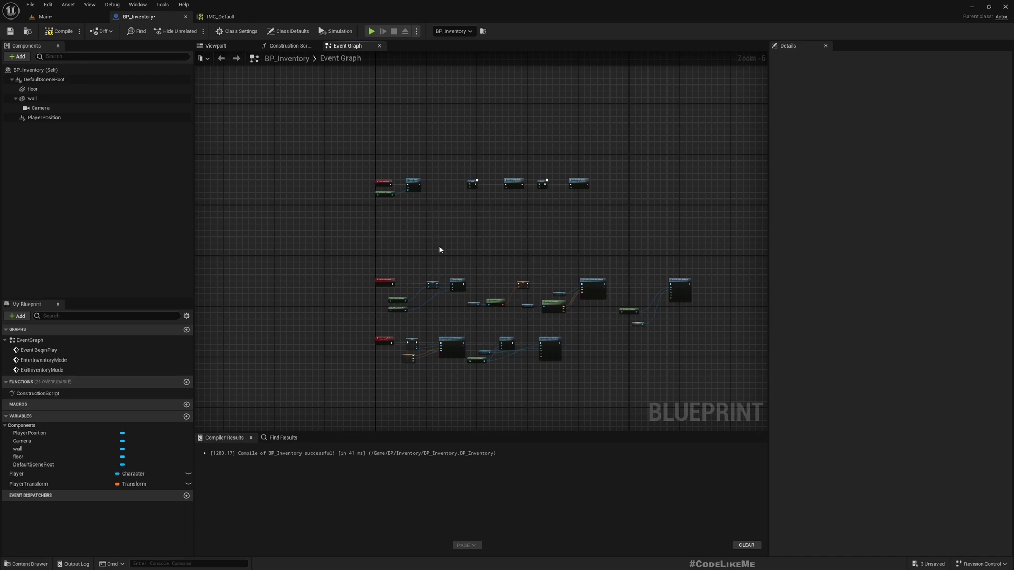
- Add the IA_Inventory enhanced input action event below the BeginPlay nodes and expand it to show all its execution pins
scroll(439, 246, up, 7)
right_drag(398, 215, 385, 286)
right_click(307, 250)
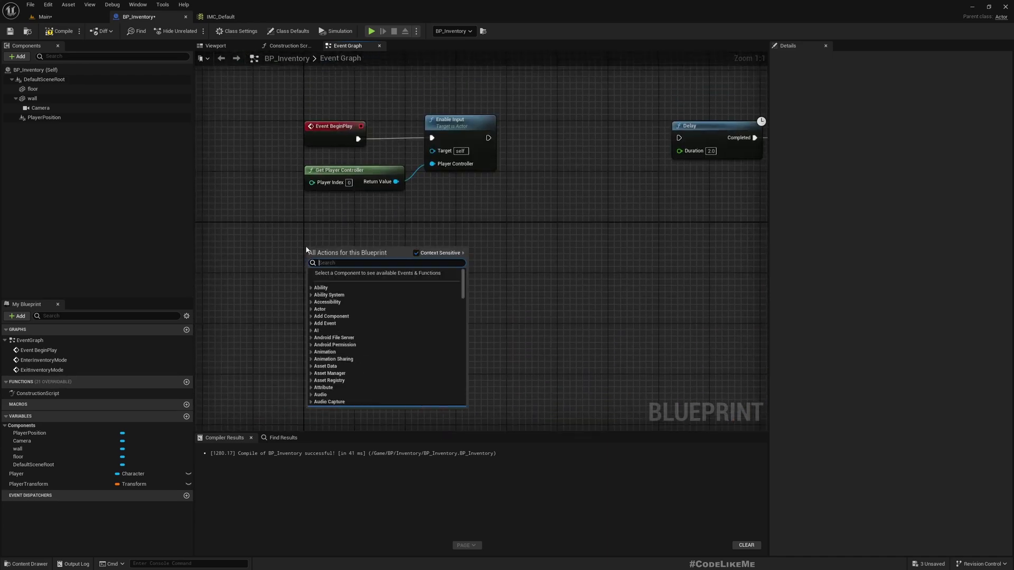
text(IA inve)
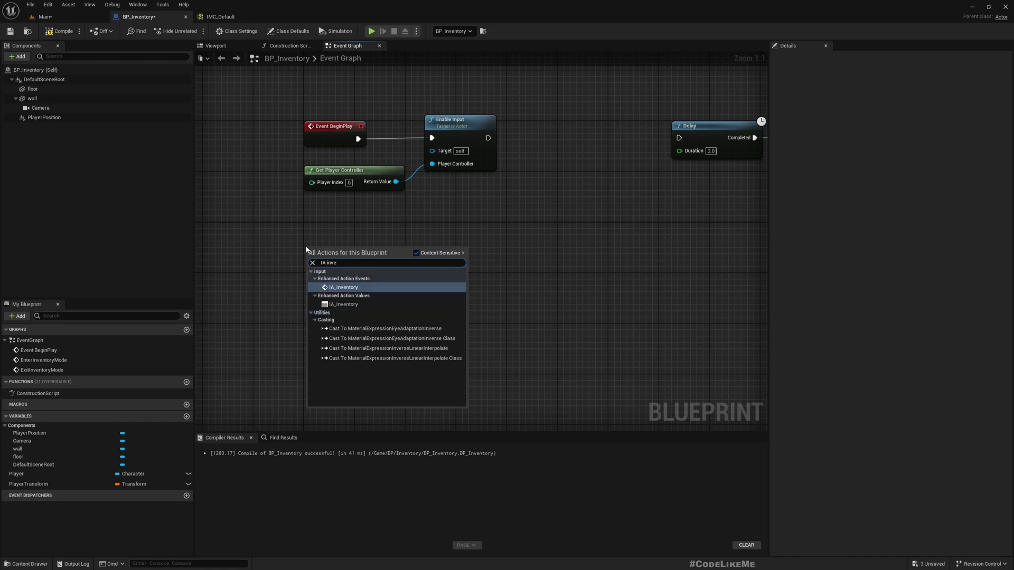
key(Return)
right_drag(449, 318, 374, 302)
click(284, 268)
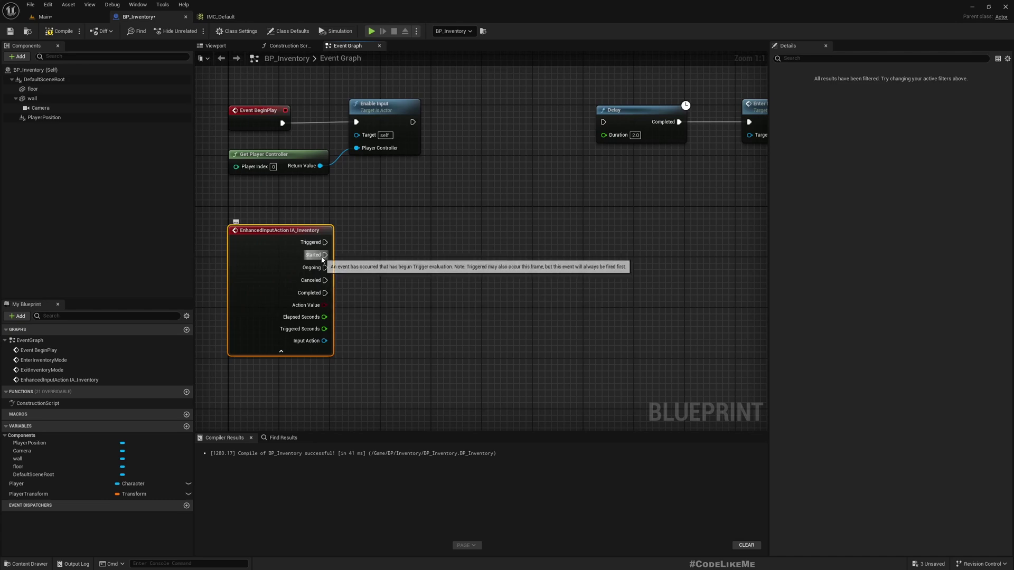
- Call Enter Inventory Mode from the Started output of the IA_Inventory event and align the node
drag(324, 255, 407, 259)
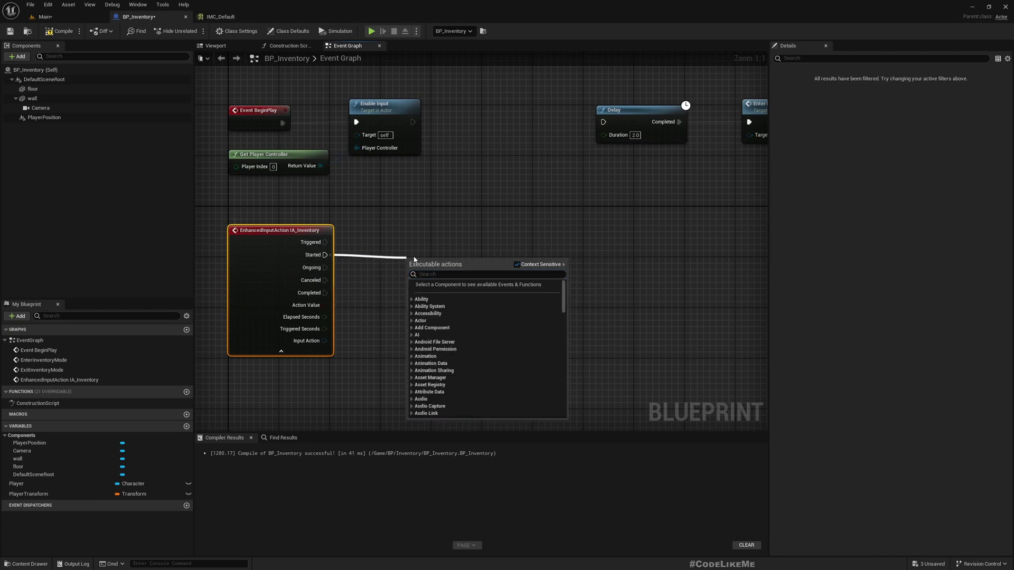
drag(324, 255, 441, 259)
text(enteri)
key(Return)
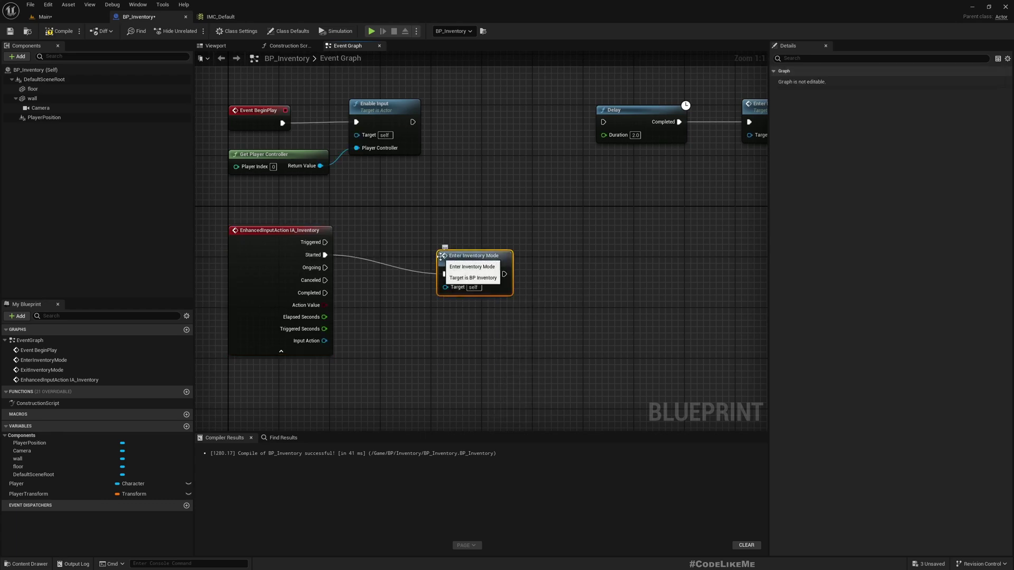
drag(443, 254, 456, 234)
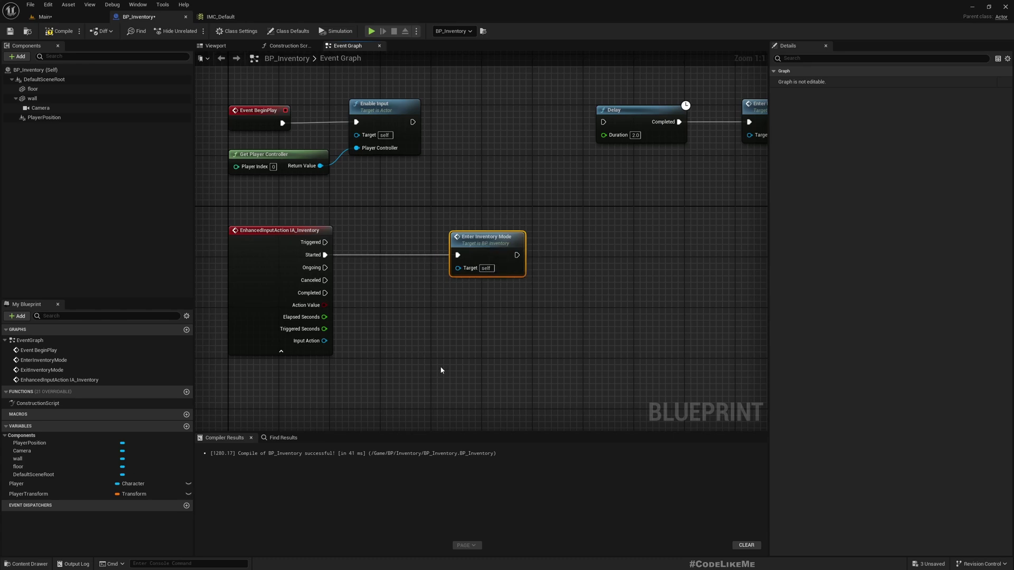
- Create a Boolean variable named InventoryOpen in BP_Inventory
right_drag(439, 368, 426, 299)
click(187, 426)
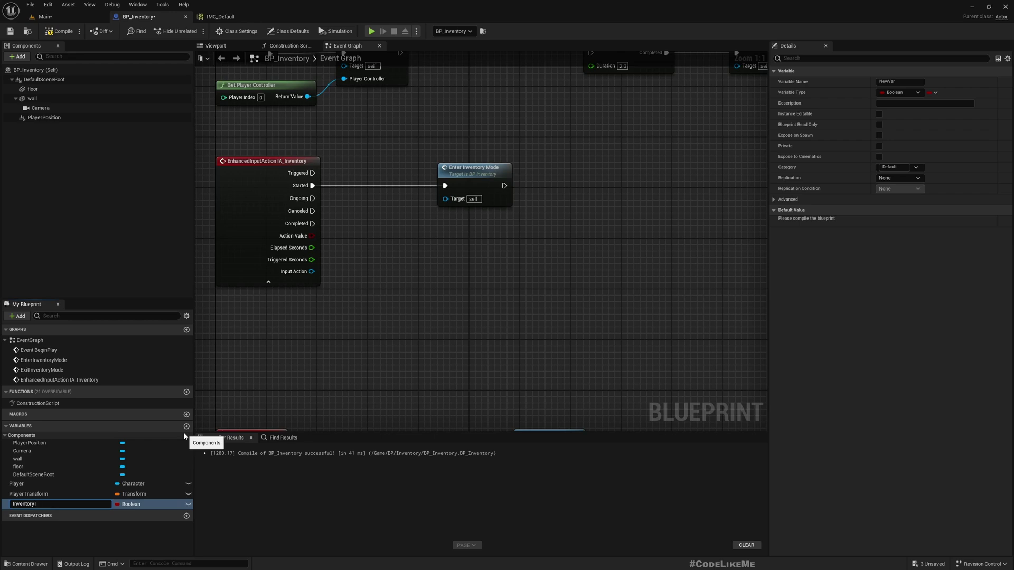
key(Return)
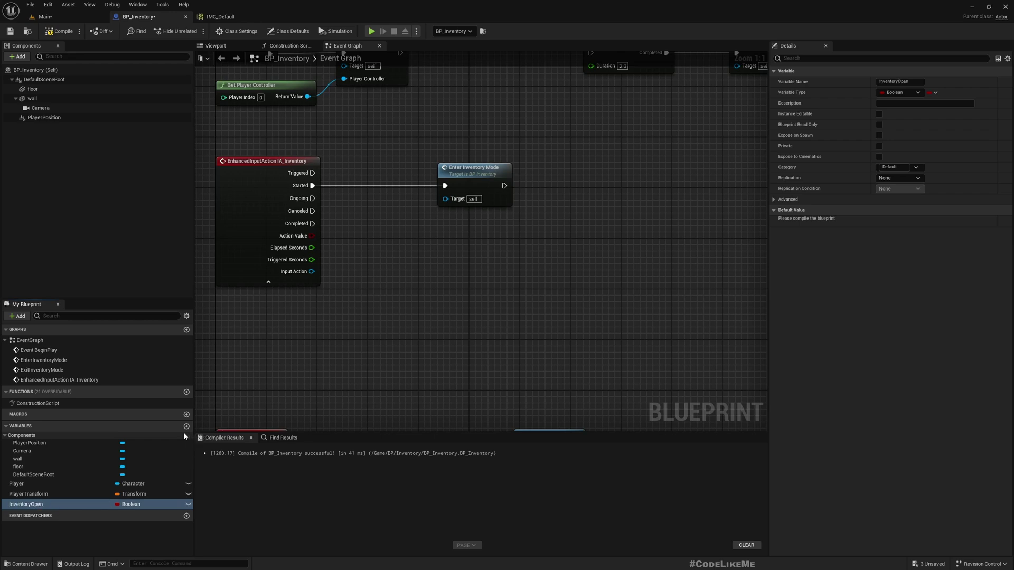
- Insert a Set Inventory Open node after Disable Input in the EnterInventoryMode chain
scroll(431, 205, down, 4)
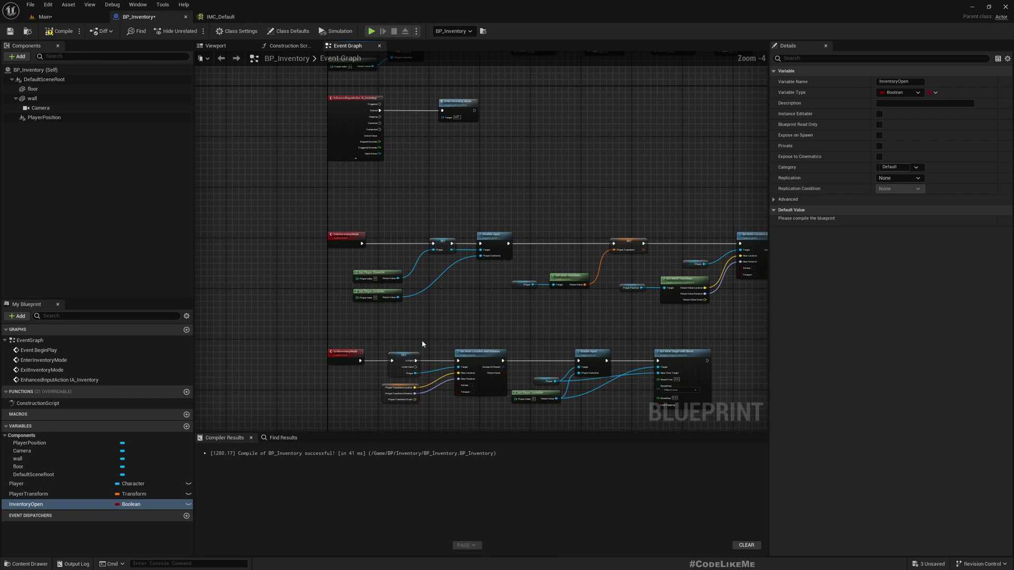
right_drag(422, 340, 333, 307)
scroll(334, 307, up, 4)
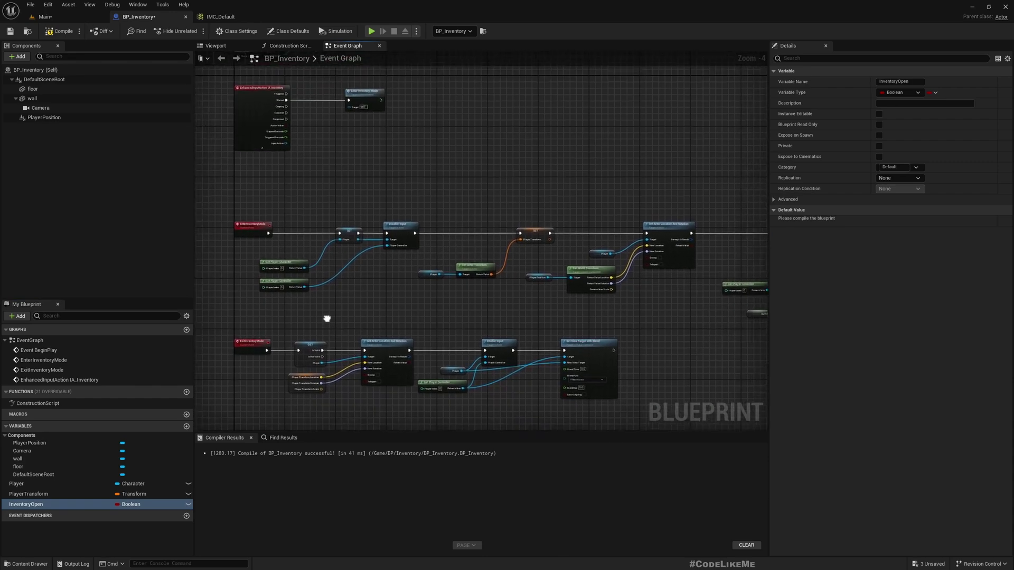
drag(310, 239, 385, 240)
text(set inventory)
key(Return)
drag(463, 263, 463, 256)
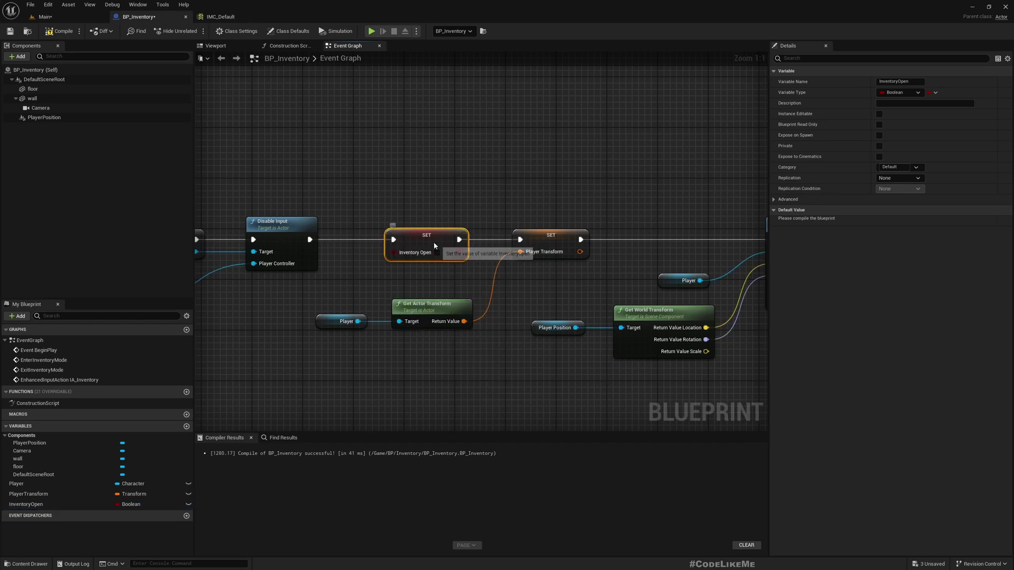
- Add a Set Inventory Open node, left unchecked, after Set View Target with Blend at the end of the ExitInventoryMode chain
right_drag(408, 285, 450, 110)
scroll(436, 182, down, 8)
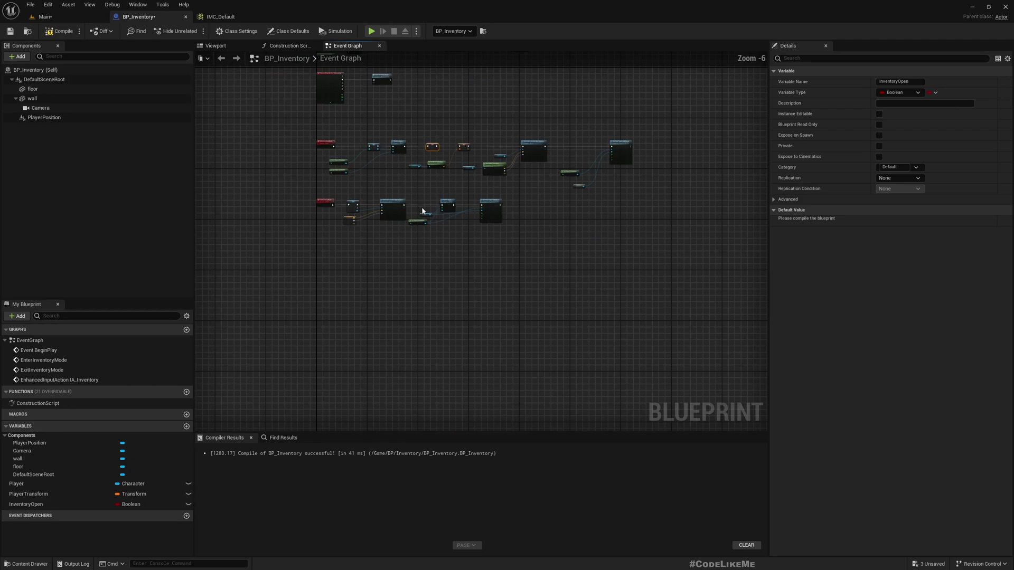
scroll(507, 212, up, 7)
right_drag(545, 221, 446, 330)
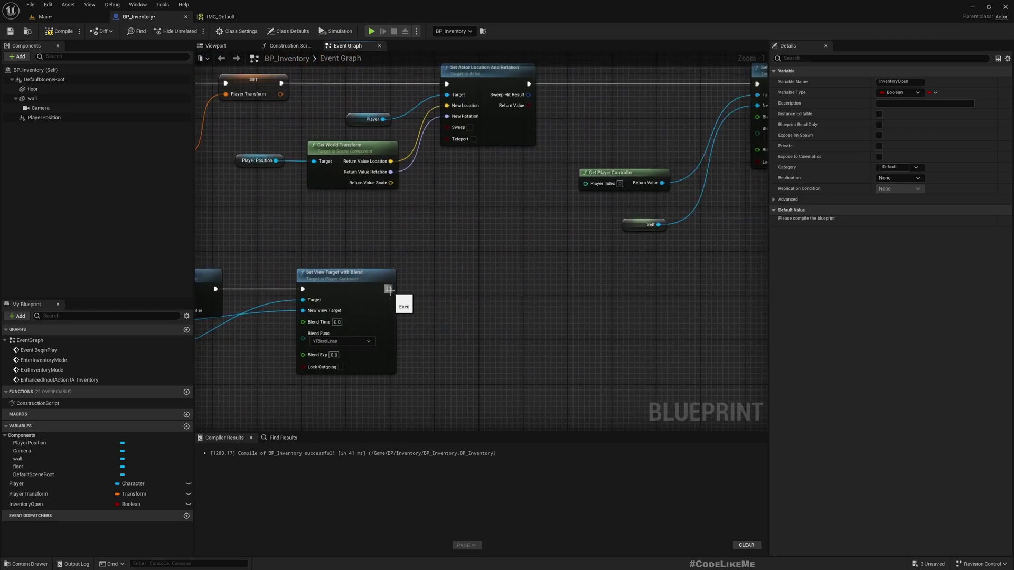
drag(388, 289, 457, 289)
text(inven)
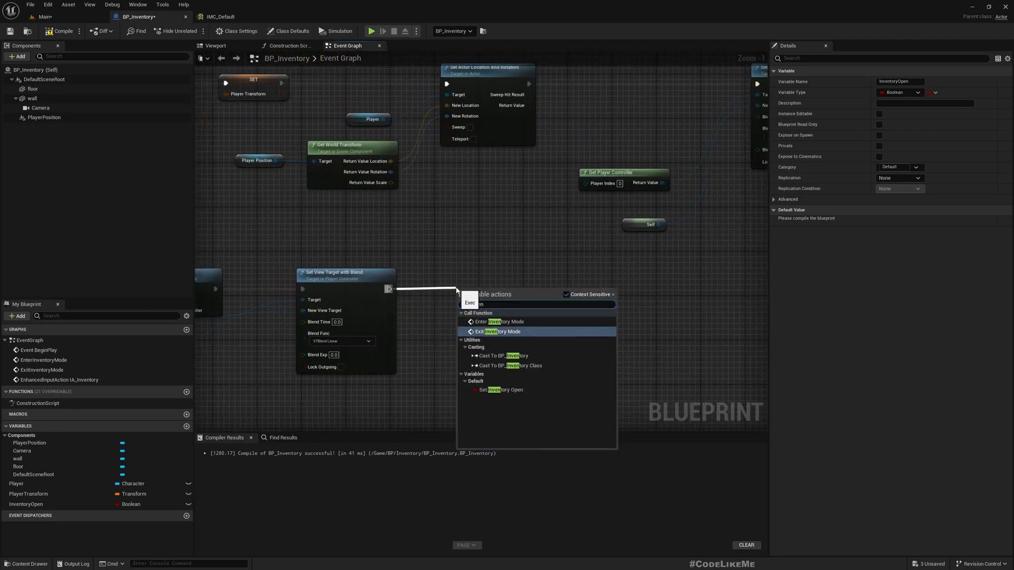
key(Down)
key(Down)
key(Down)
key(Return)
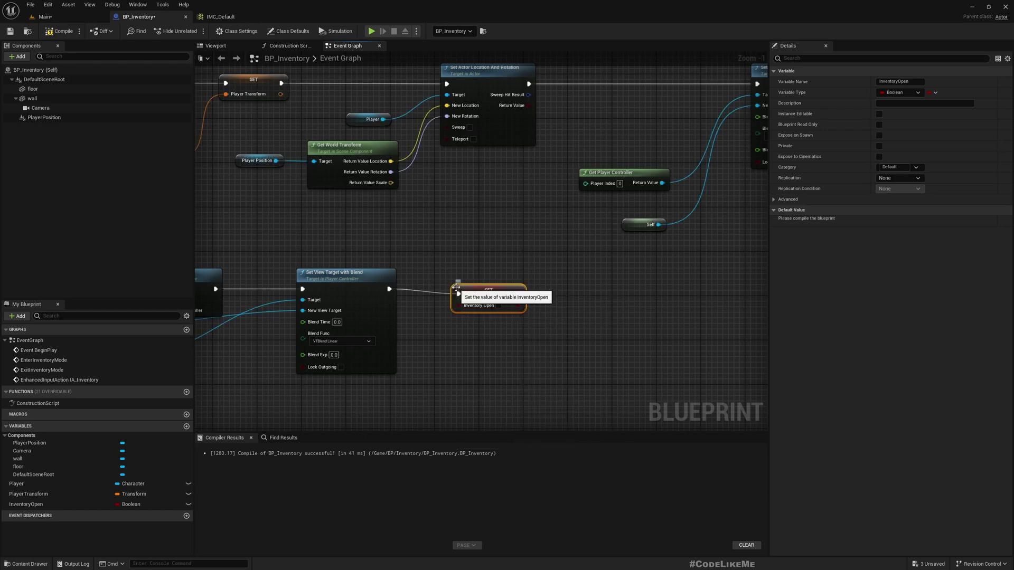
- Insert a Branch node between the IA_Inventory event's Started output and the Enter Inventory Mode call
scroll(438, 296, down, 5)
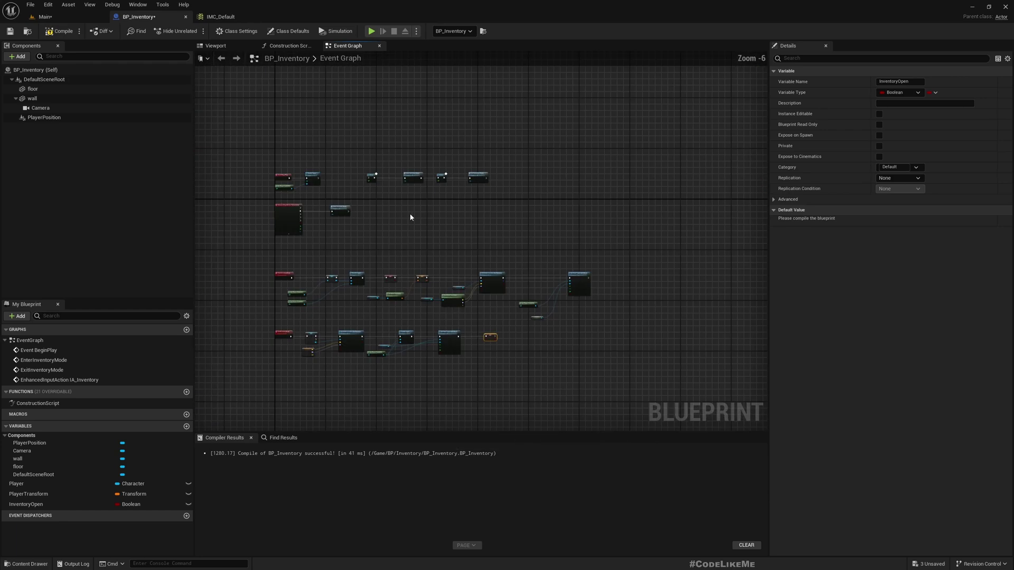
scroll(406, 212, up, 7)
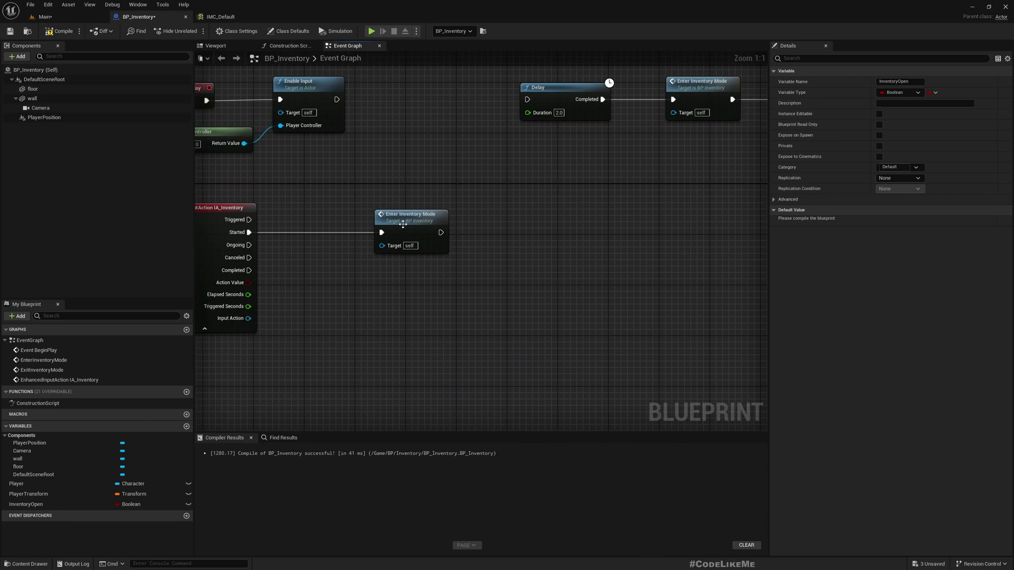
drag(403, 224, 517, 225)
drag(249, 232, 376, 236)
text(branch)
key(Return)
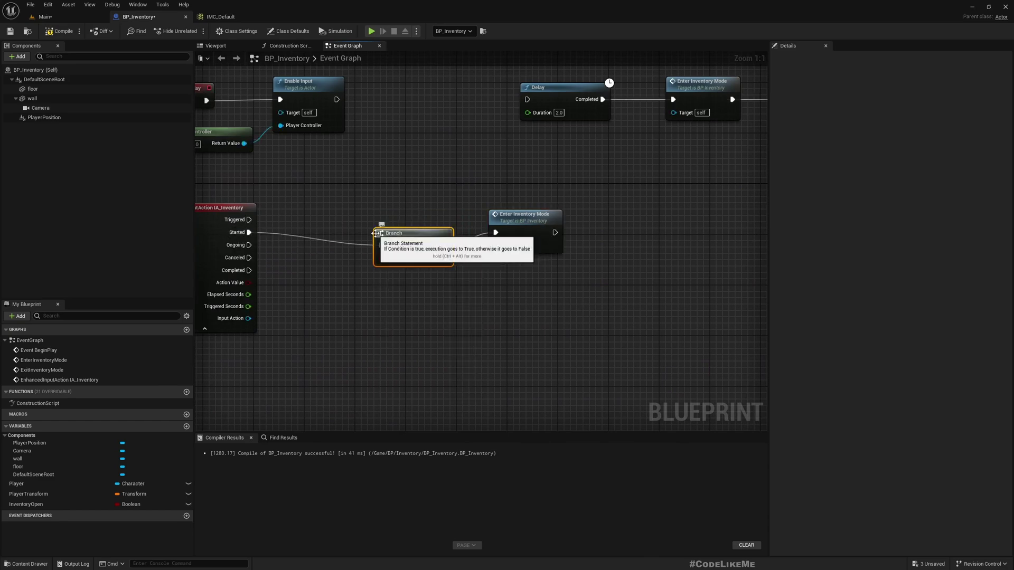
- Connect a Get Inventory Open node to the Condition input of the Branch after the IA_Inventory event
drag(437, 245, 346, 288)
text(inventory)
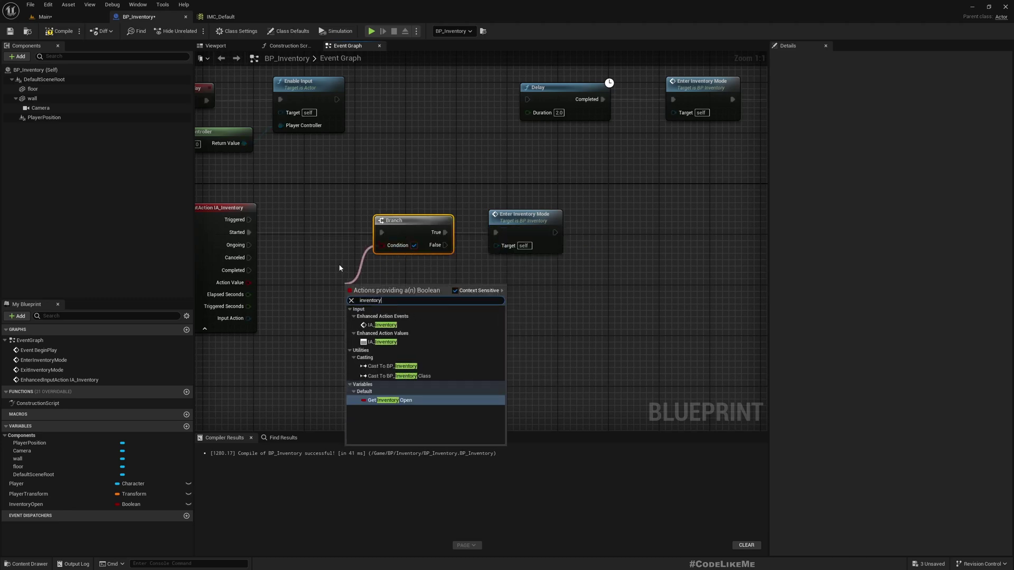
key(Return)
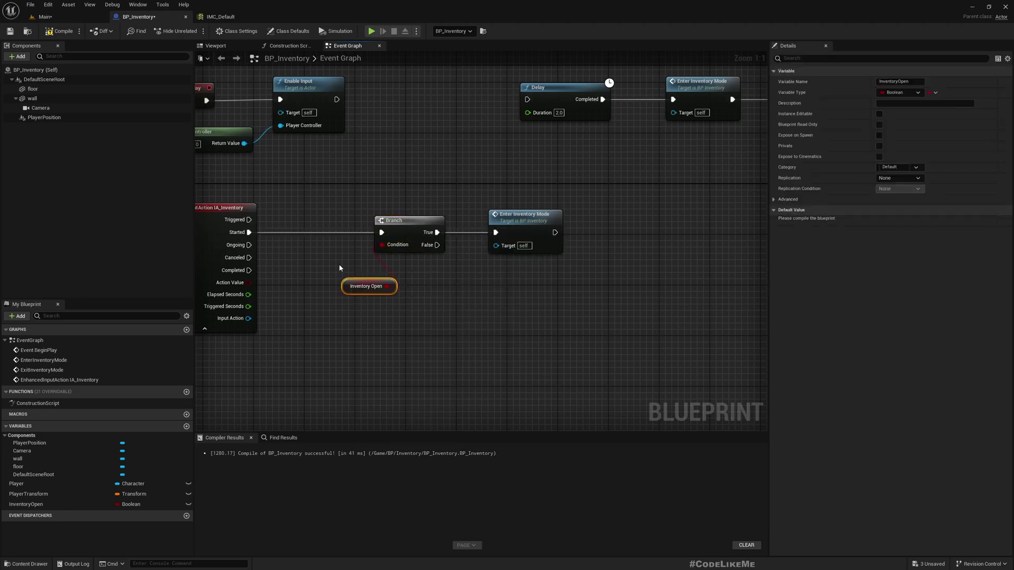
- Disconnect Enter Inventory Mode from the Branch's True output, move it lower and connect it to the False output
drag(413, 206, 470, 221)
right_drag(493, 290, 410, 261)
right_click(418, 202)
click(439, 229)
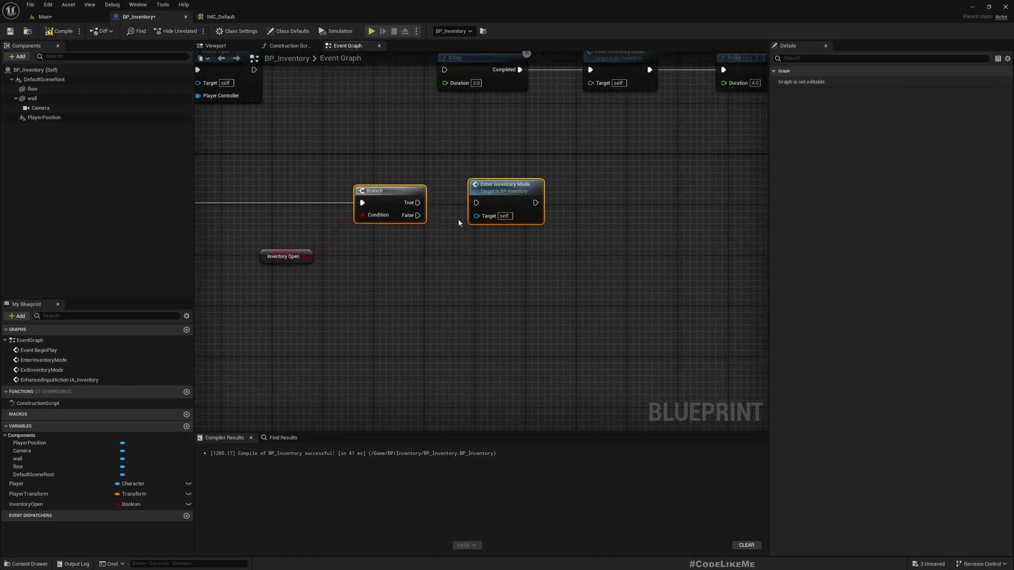
mouse_move(509, 185)
mouse_down()
mouse_move(515, 211)
mouse_move(510, 185)
mouse_up()
drag(418, 215, 496, 248)
click(506, 232)
- Add an Exit Inventory Mode call on the Branch's True output
drag(412, 203, 452, 205)
text(exit inv)
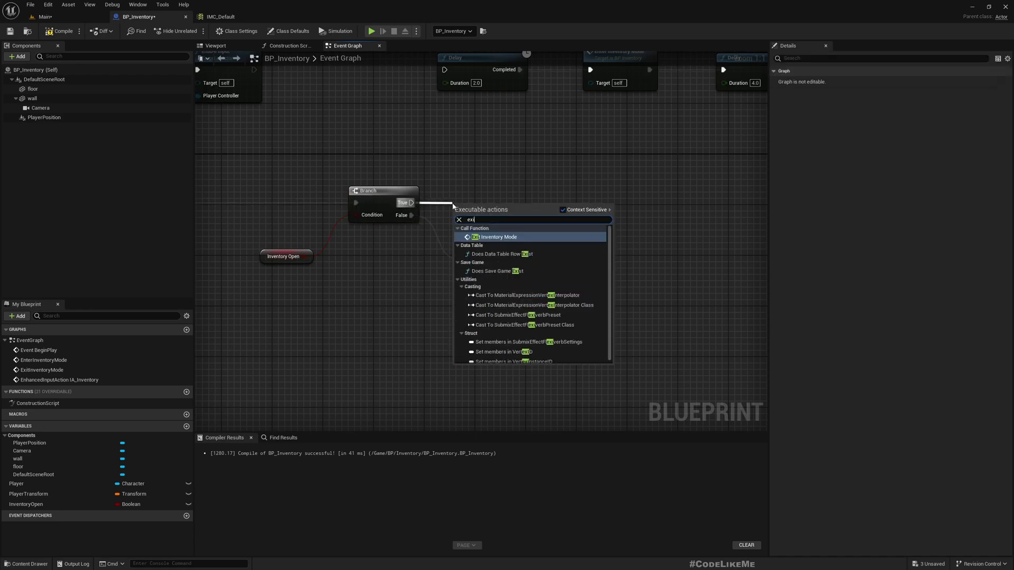
key(Return)
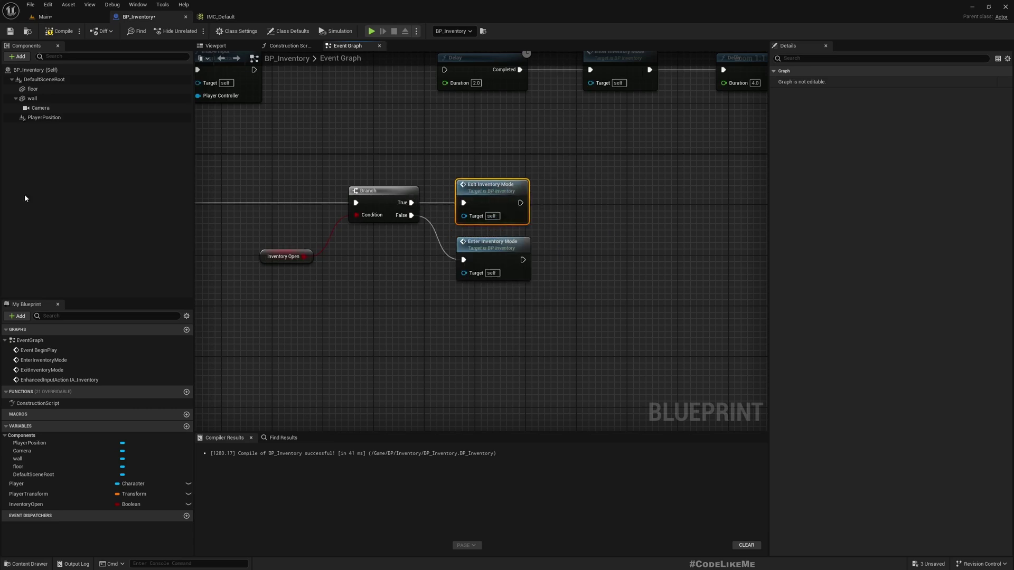
- Play the Main level with the viewport full screen and move the character around to test the inventory toggle
click(45, 16)
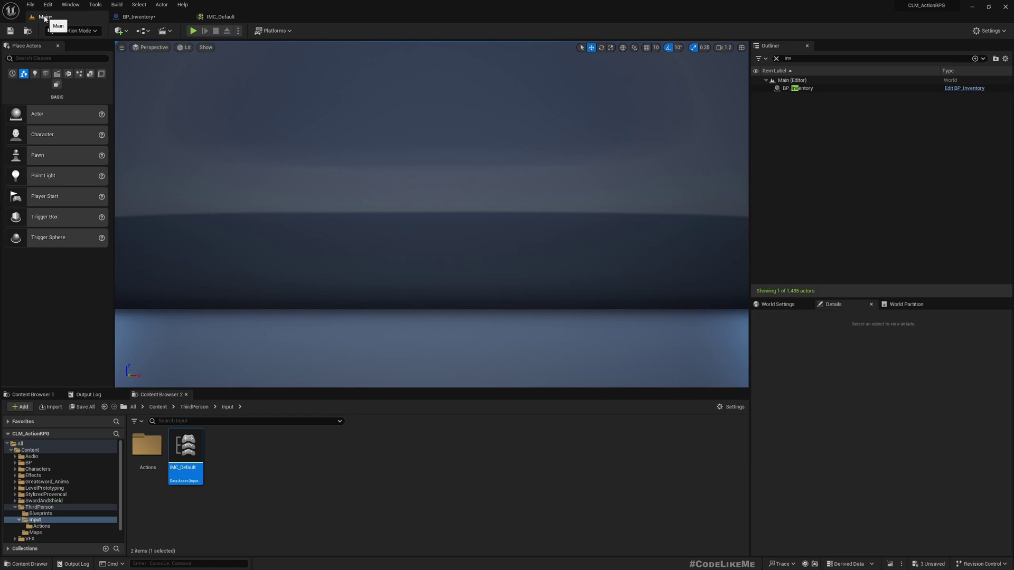
key(F11)
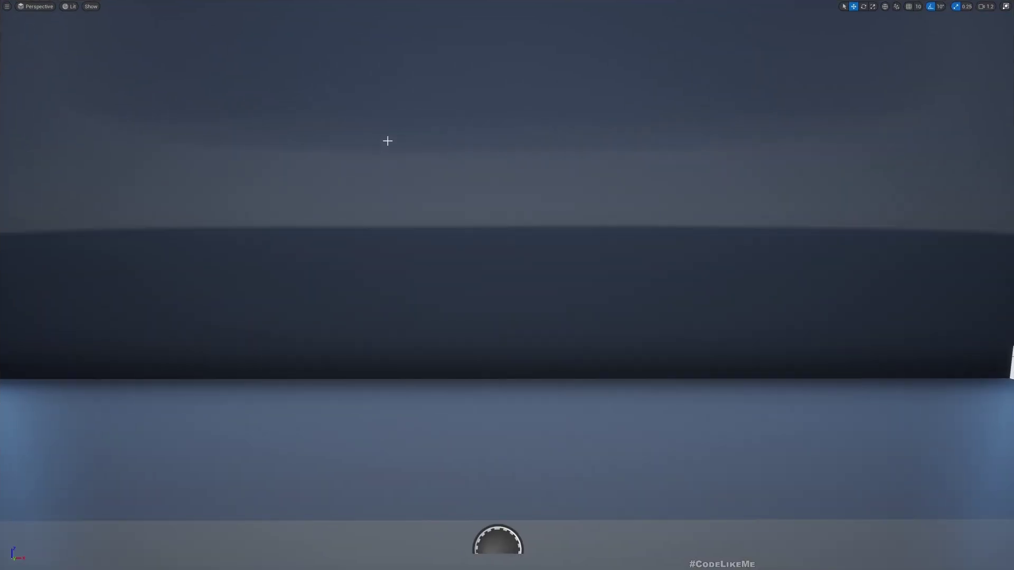
key(alt+p)
key(w)
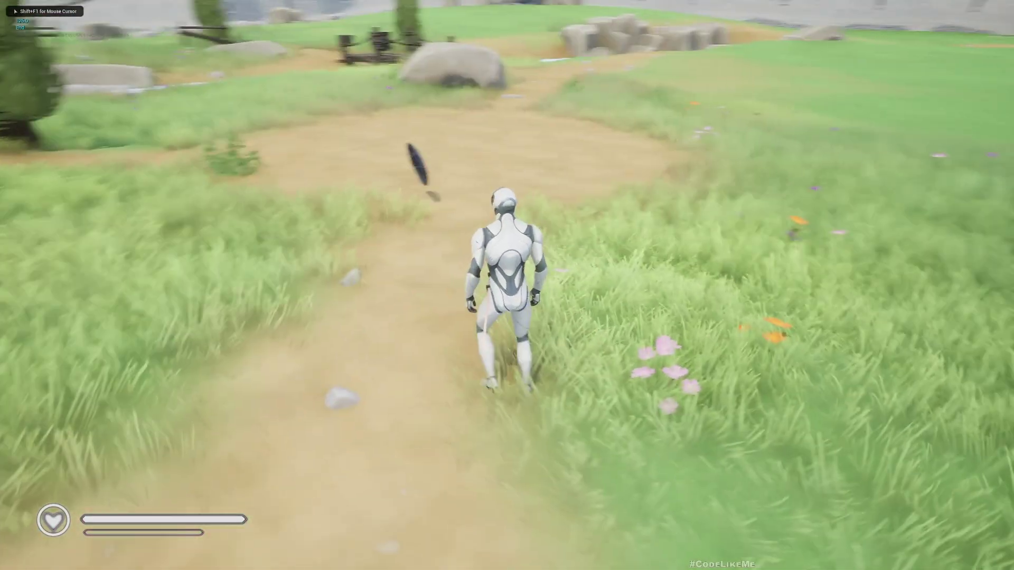
key(w)
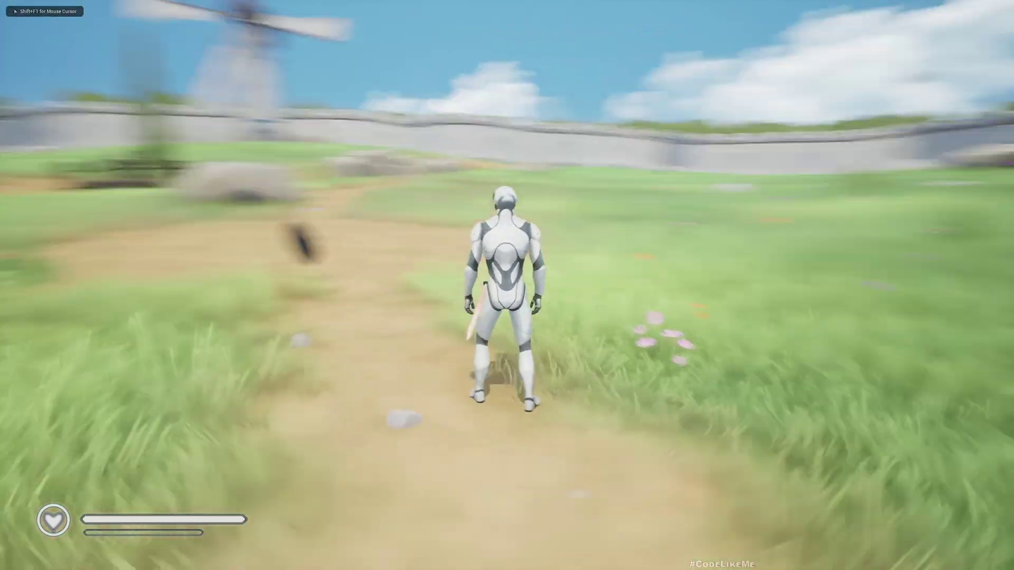
key(s)
key(d)
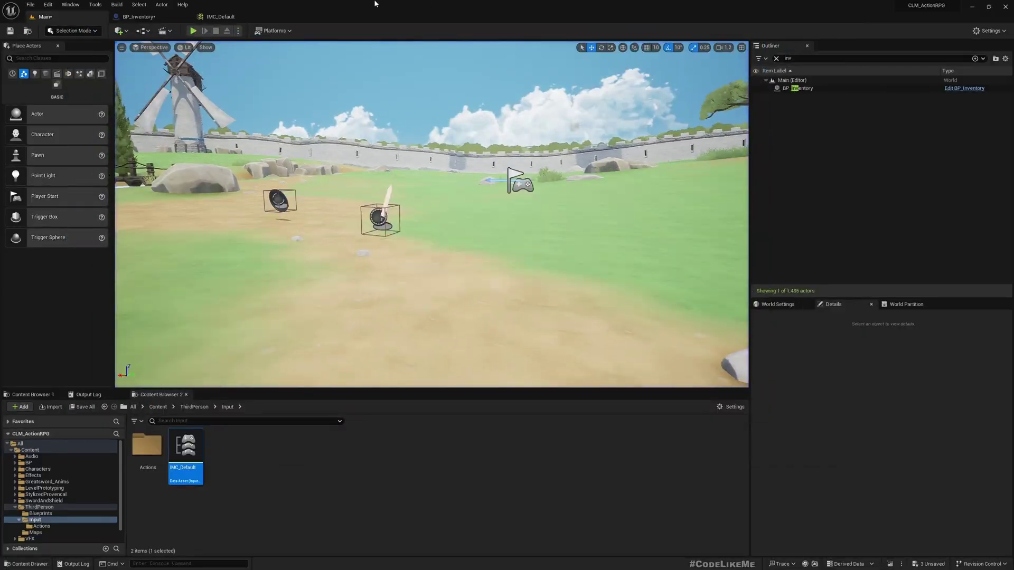
- Rotate the PlayerPosition component of BP_Inventory about 90° around the Z axis in the blueprint's 3D view
click(139, 17)
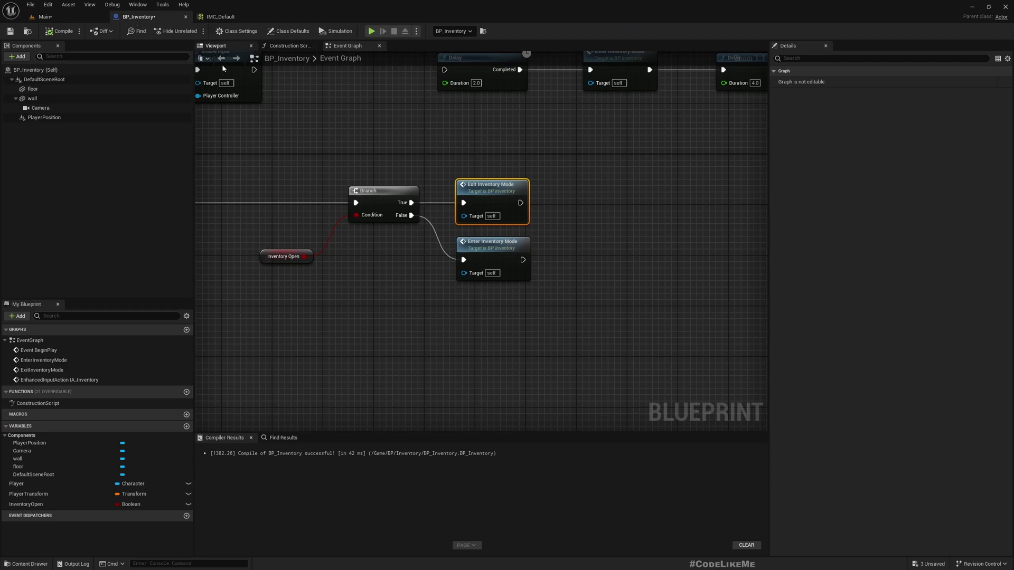
click(220, 46)
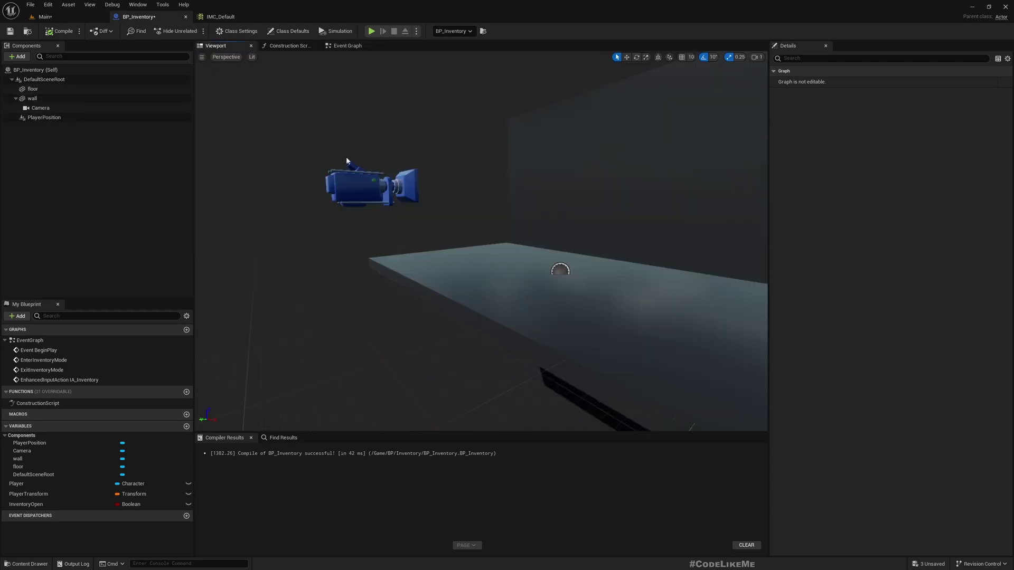
right_drag(372, 188, 435, 202)
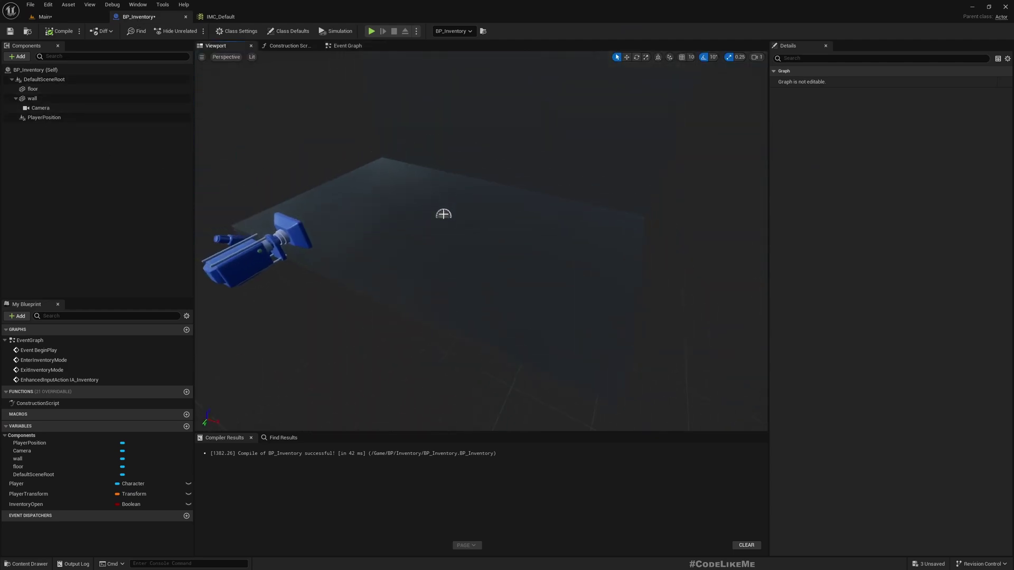
click(461, 216)
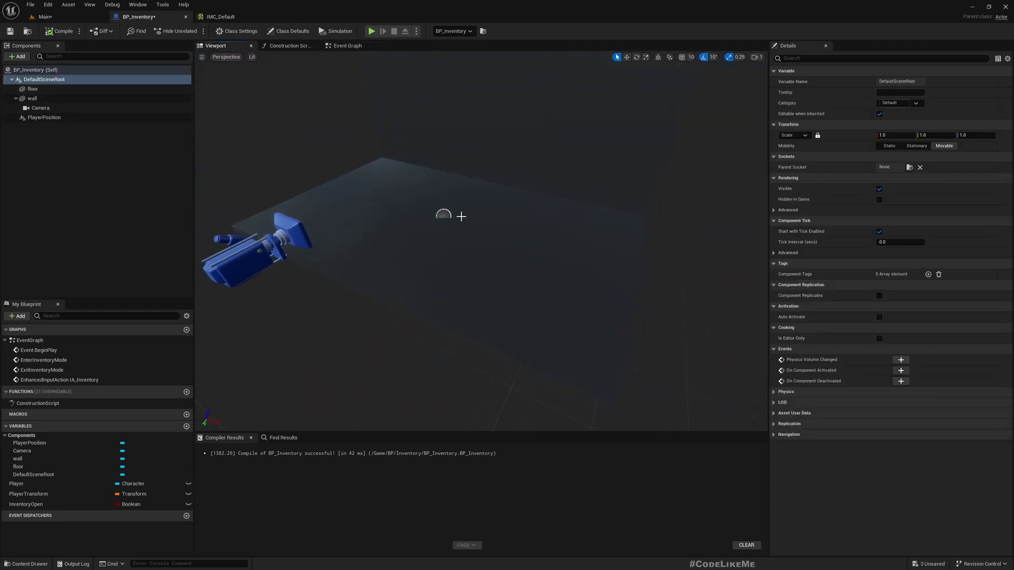
click(32, 89)
click(44, 118)
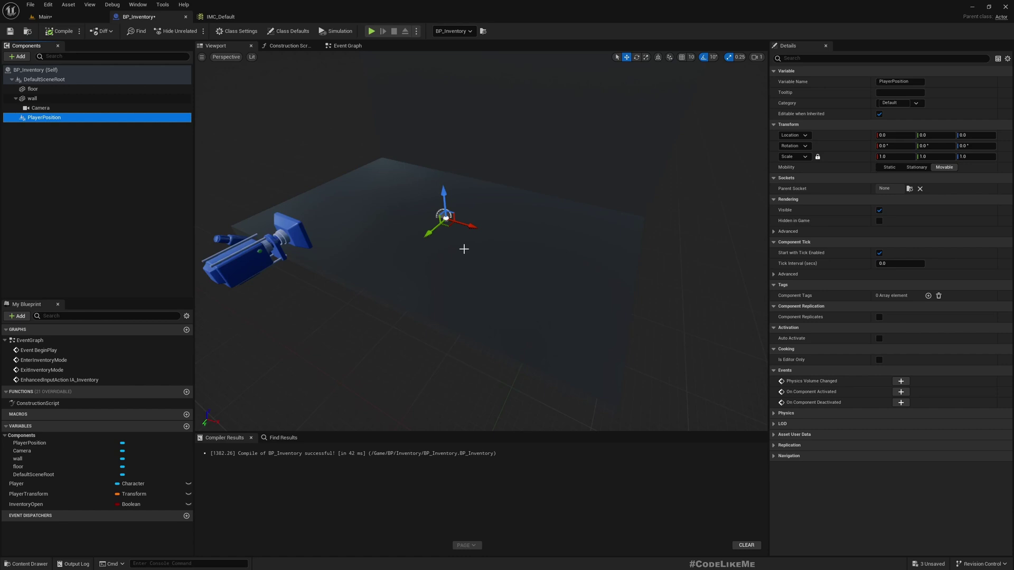
right_drag(459, 248, 439, 230)
key(e)
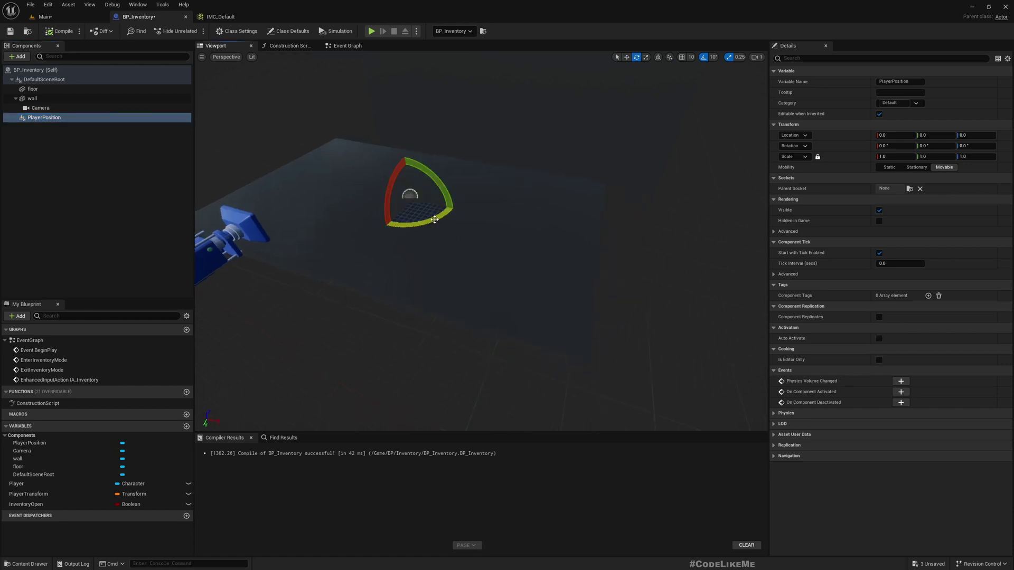
drag(434, 219, 459, 213)
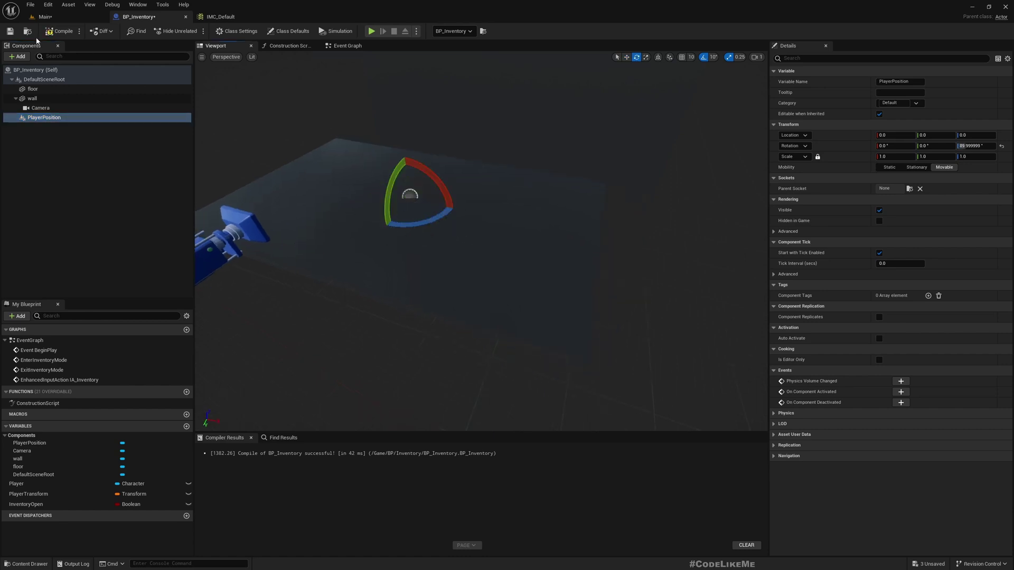
- Play the Main level full screen again, walk forward, toggle the inventory with I to check the player's orientation, and stop the session
click(46, 17)
key(F11)
key(alt+p)
key(w)
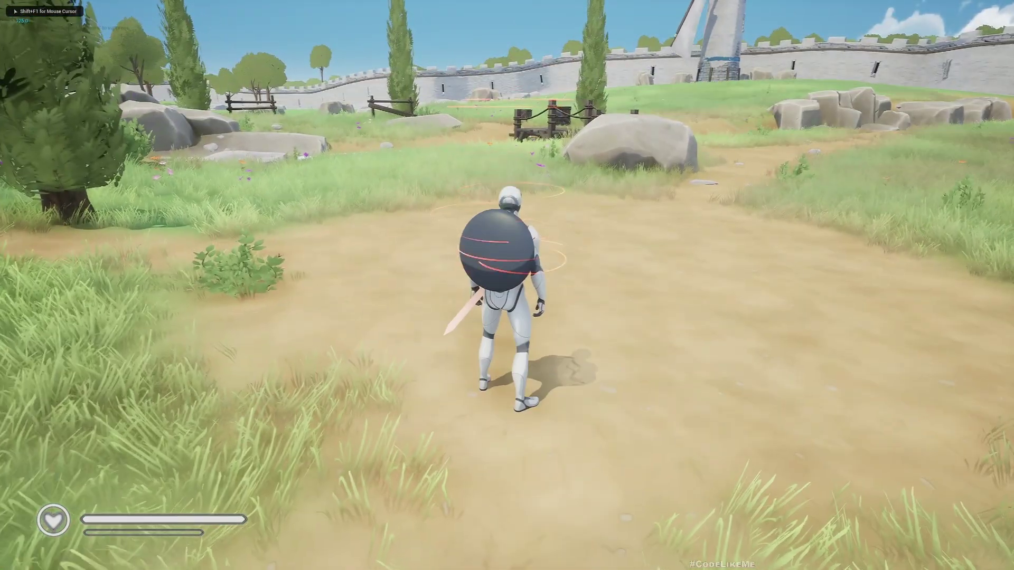
key(i)
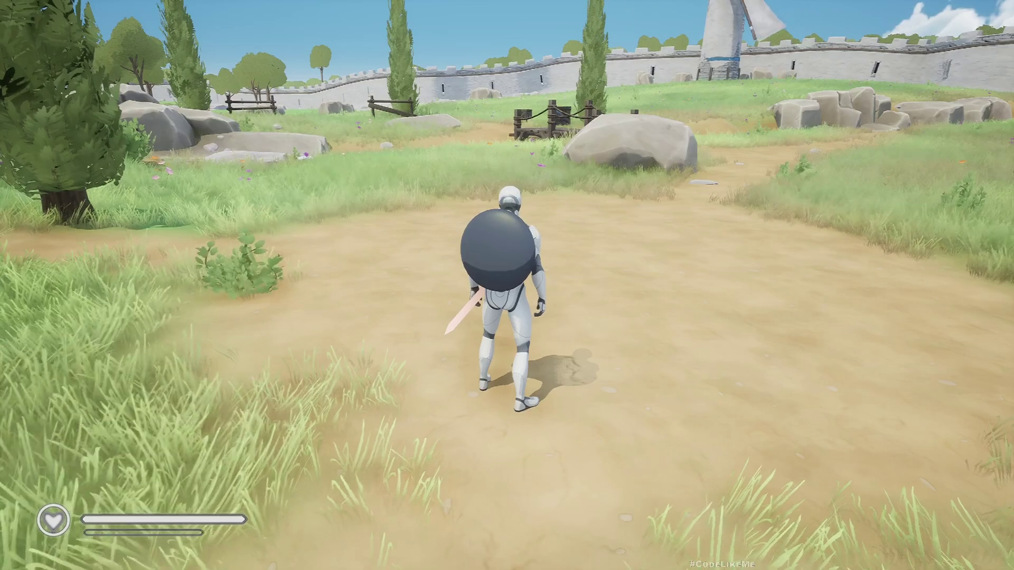
key(Escape)
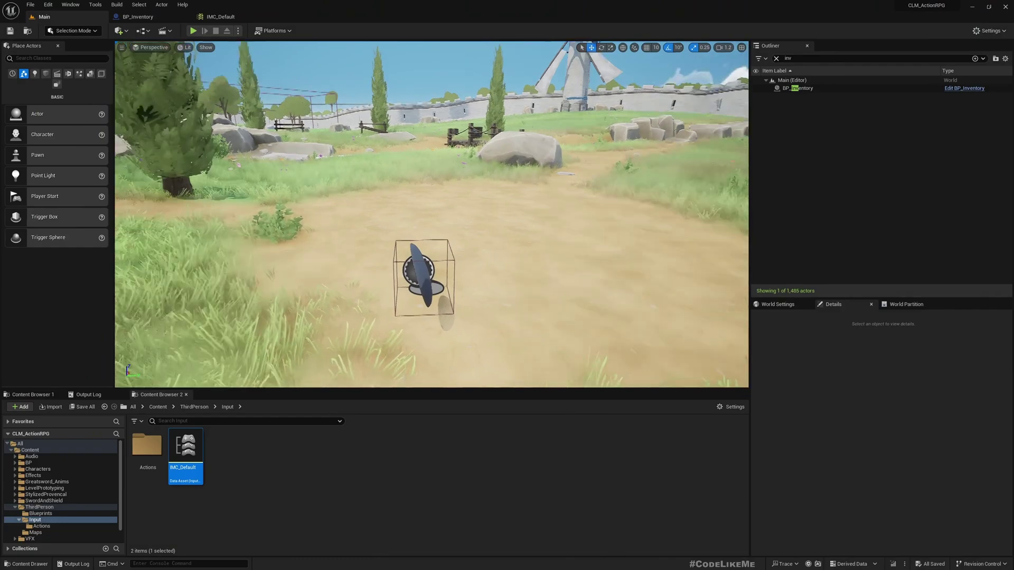
right_drag(430, 214, 254, 209)
mouse_move(423, 184)
right_down()
mouse_move(448, 191)
mouse_move(424, 184)
right_up()
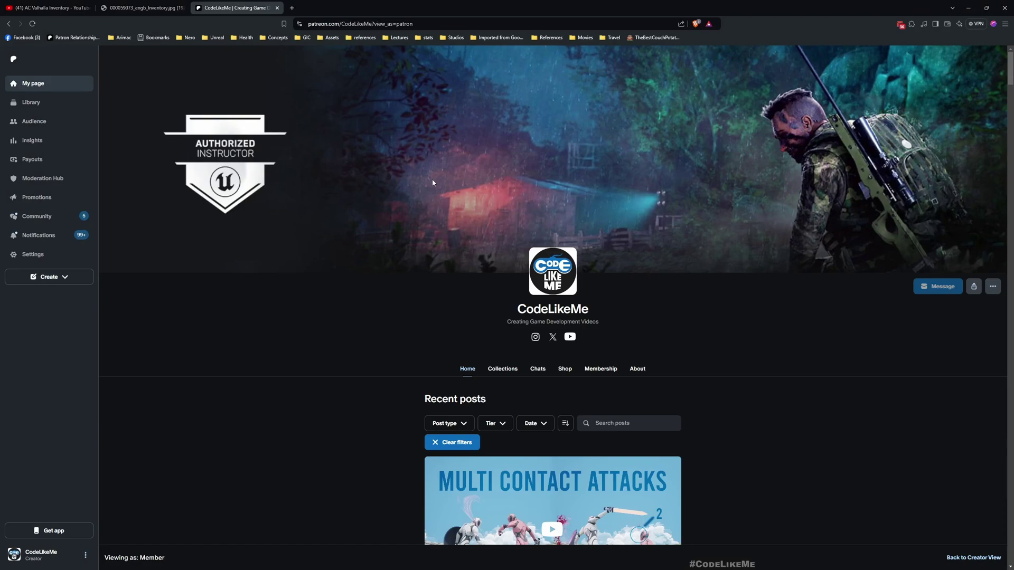
- Look through the recent Action RPG tutorial posts on the CodeLikeMe Patreon page in the web browser
scroll(475, 200, down, 6)
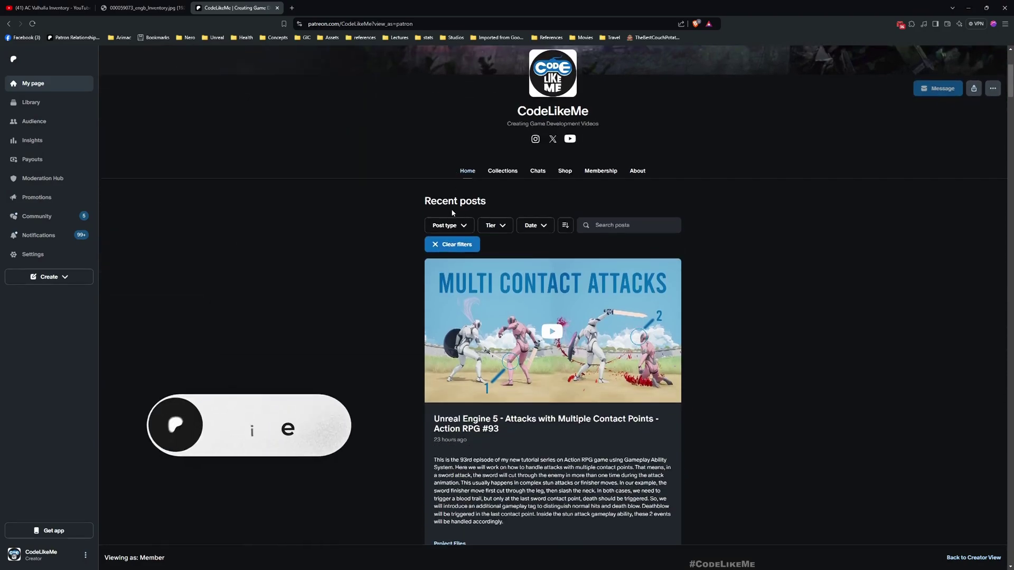
scroll(452, 213, down, 15)
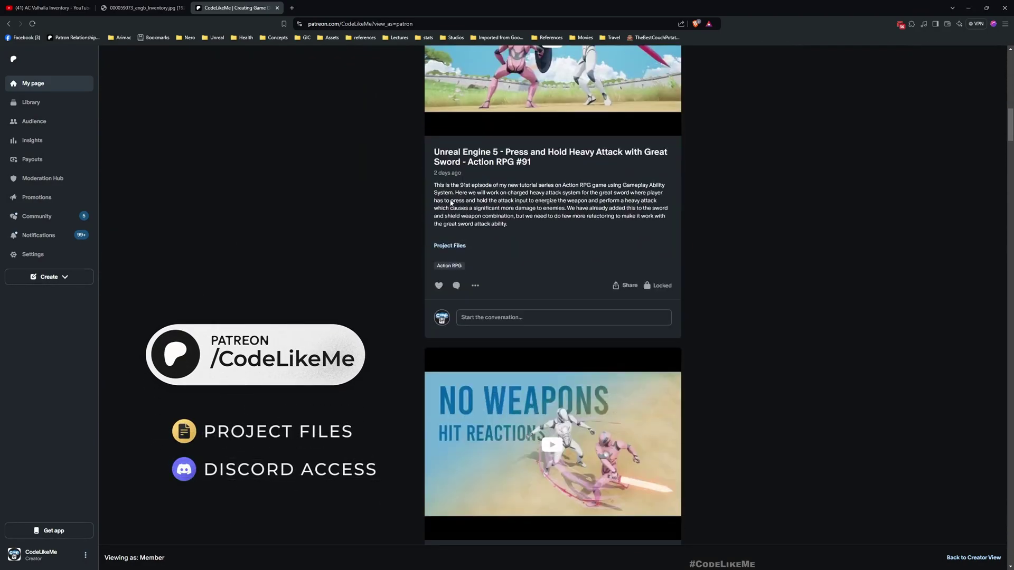
scroll(457, 205, down, 18)
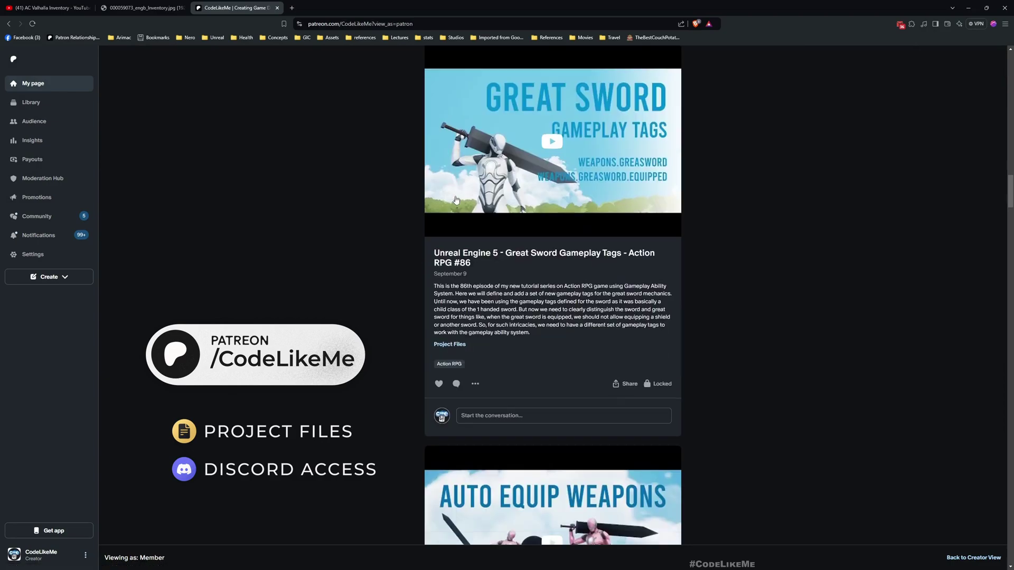
scroll(458, 199, down, 18)
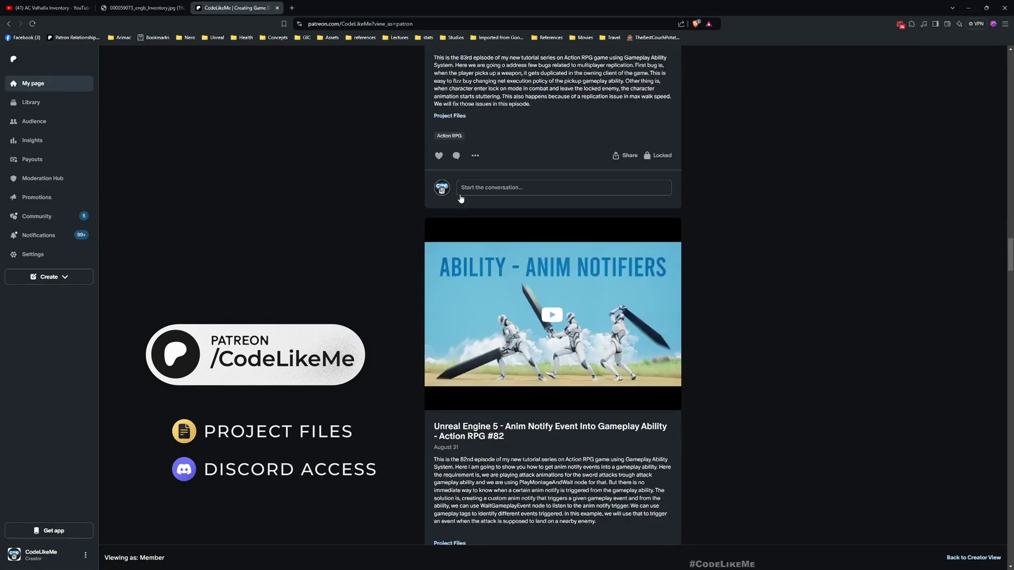
scroll(461, 198, down, 18)
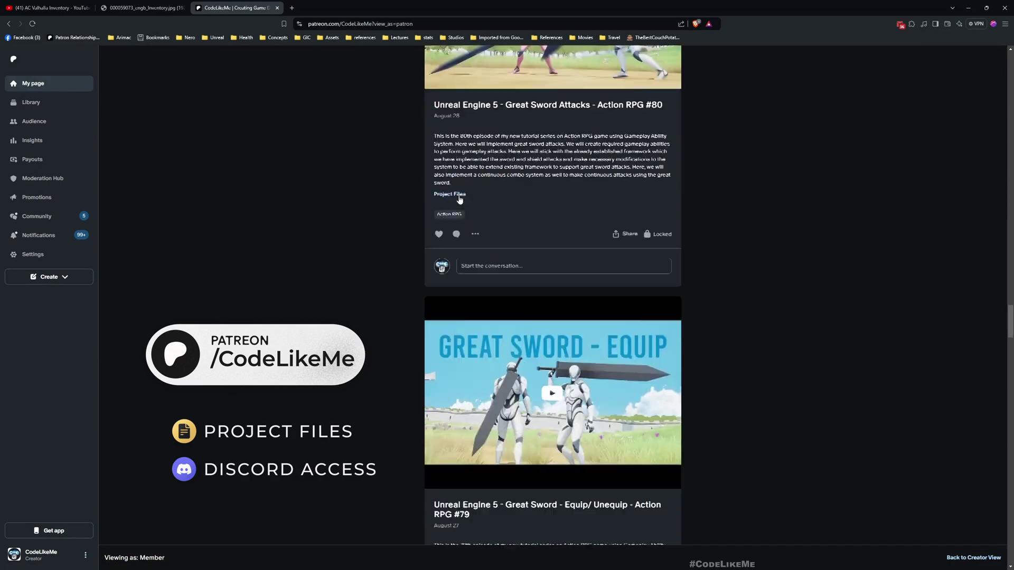
scroll(460, 200, down, 18)
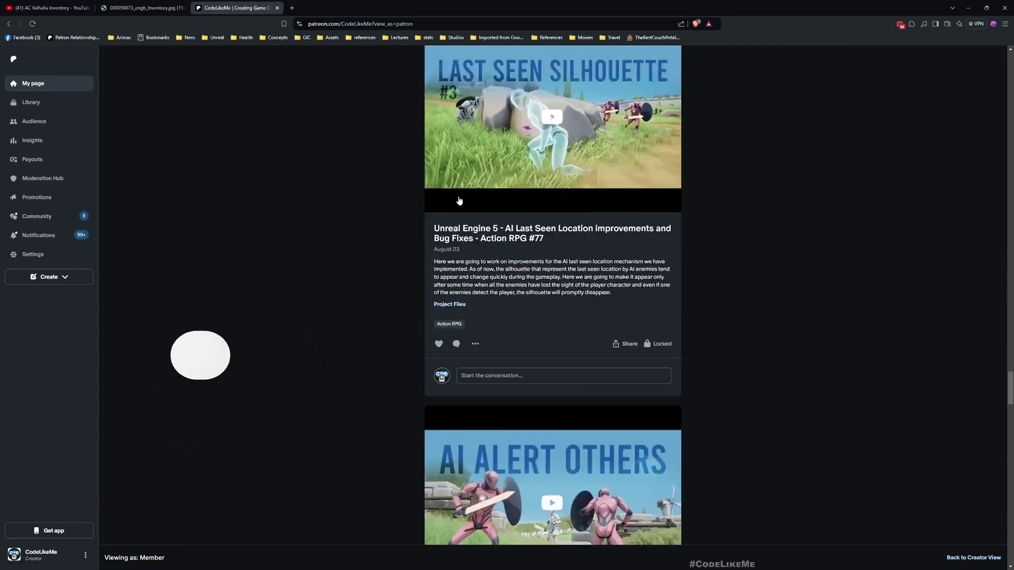